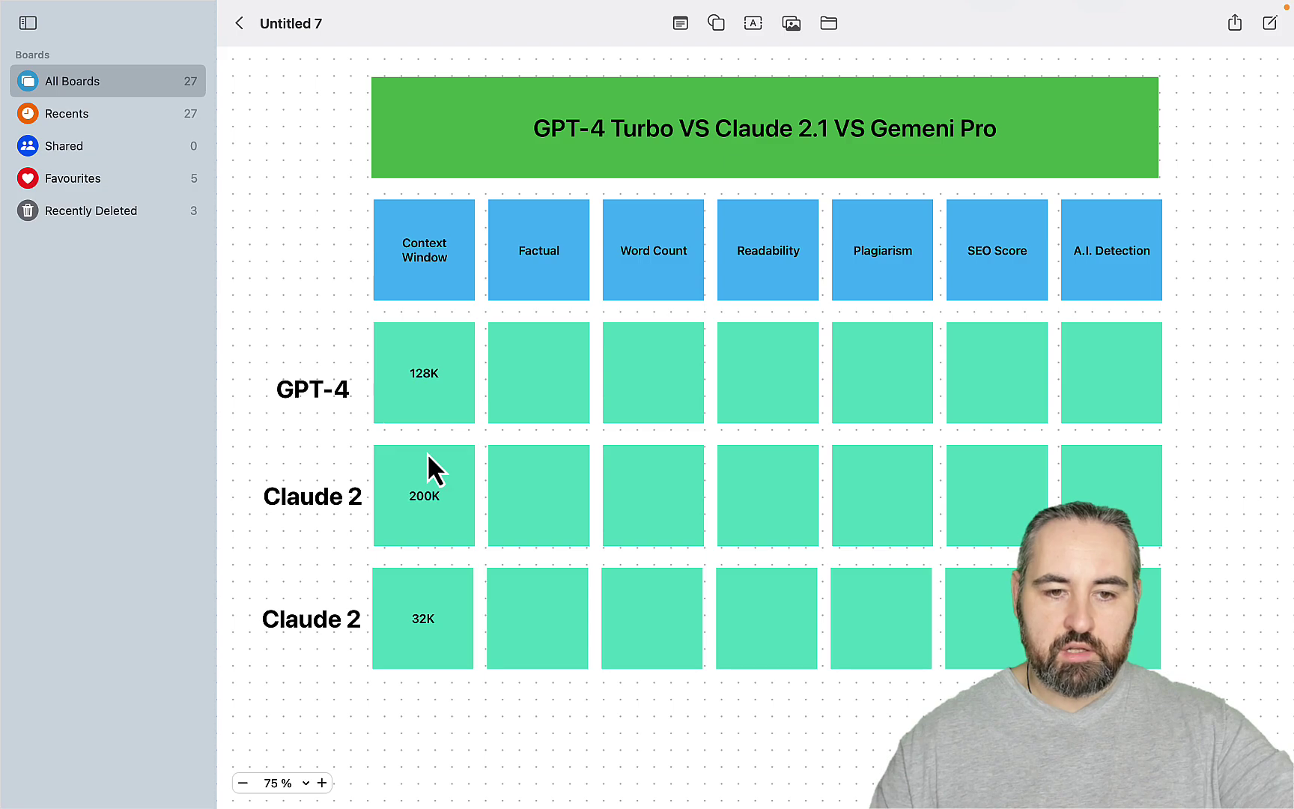
{"action": "scroll", "coordinate": [434, 462], "scroll_direction": "down", "scroll_amount": 10}
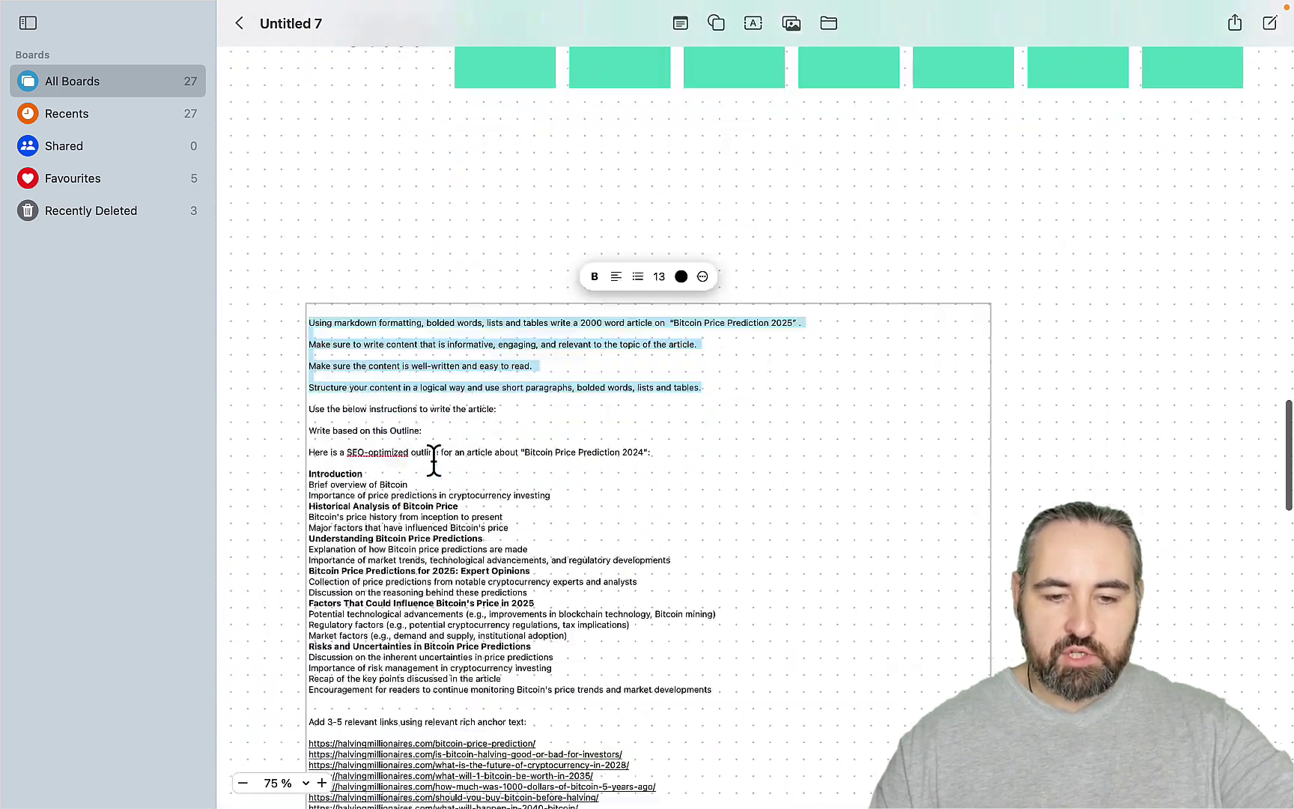
{"action": "scroll", "coordinate": [435, 460], "scroll_direction": "down", "scroll_amount": 5}
{"action": "scroll", "coordinate": [564, 592], "scroll_direction": "down", "scroll_amount": 6}
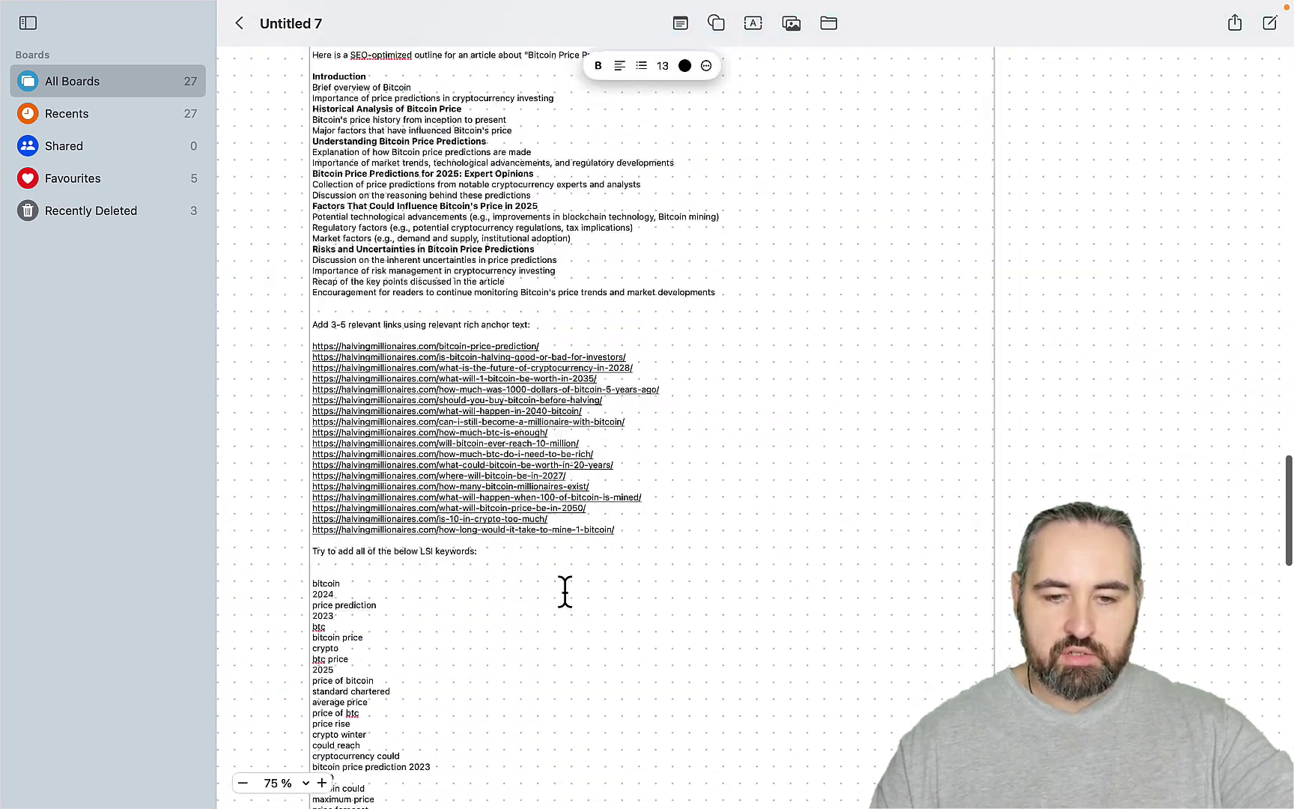
{"action": "scroll", "coordinate": [565, 592], "scroll_direction": "down", "scroll_amount": 3}
{"action": "scroll", "coordinate": [565, 592], "scroll_direction": "up", "scroll_amount": 4}
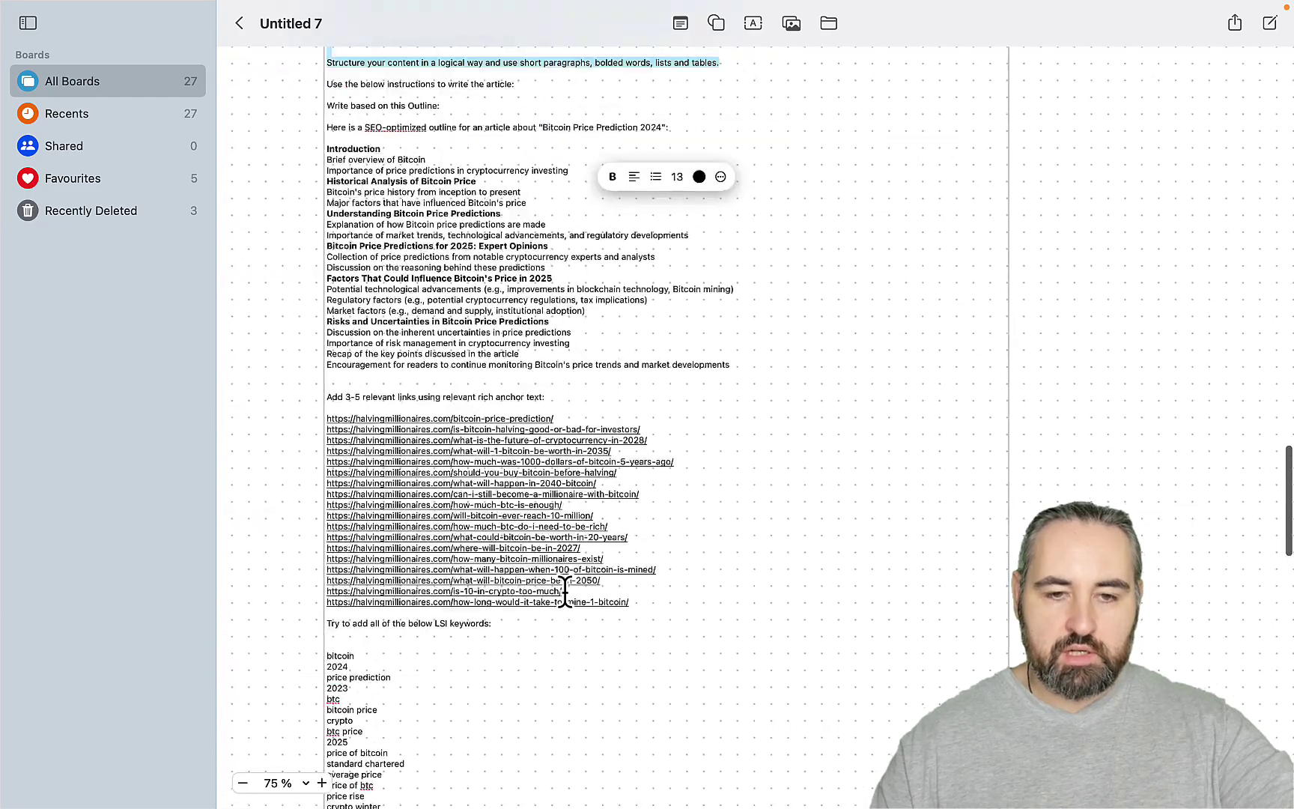
{"action": "scroll", "coordinate": [565, 592], "scroll_direction": "up", "scroll_amount": 8}
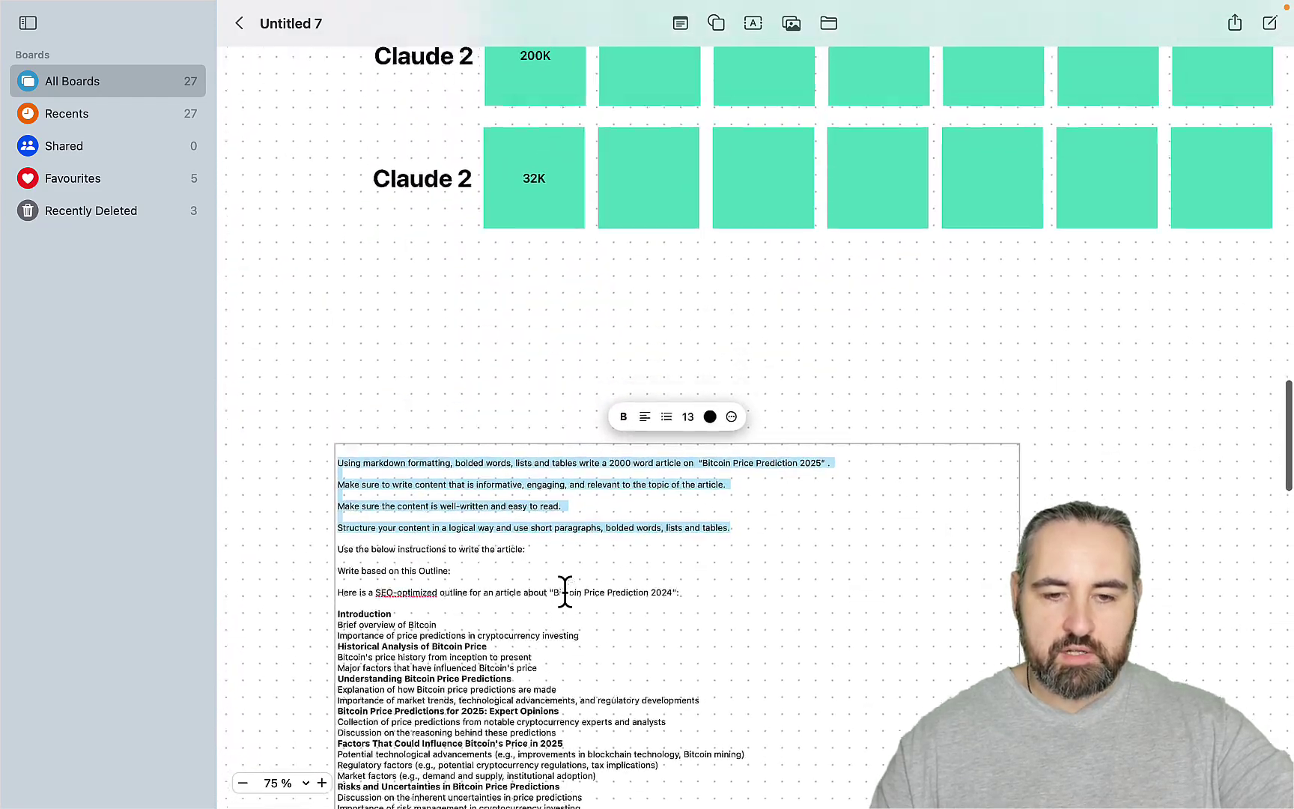
{"action": "scroll", "coordinate": [565, 592], "scroll_direction": "up", "scroll_amount": 6}
{"action": "left_click_drag", "start_coordinate": [722, 753], "coordinate": [311, 683]}
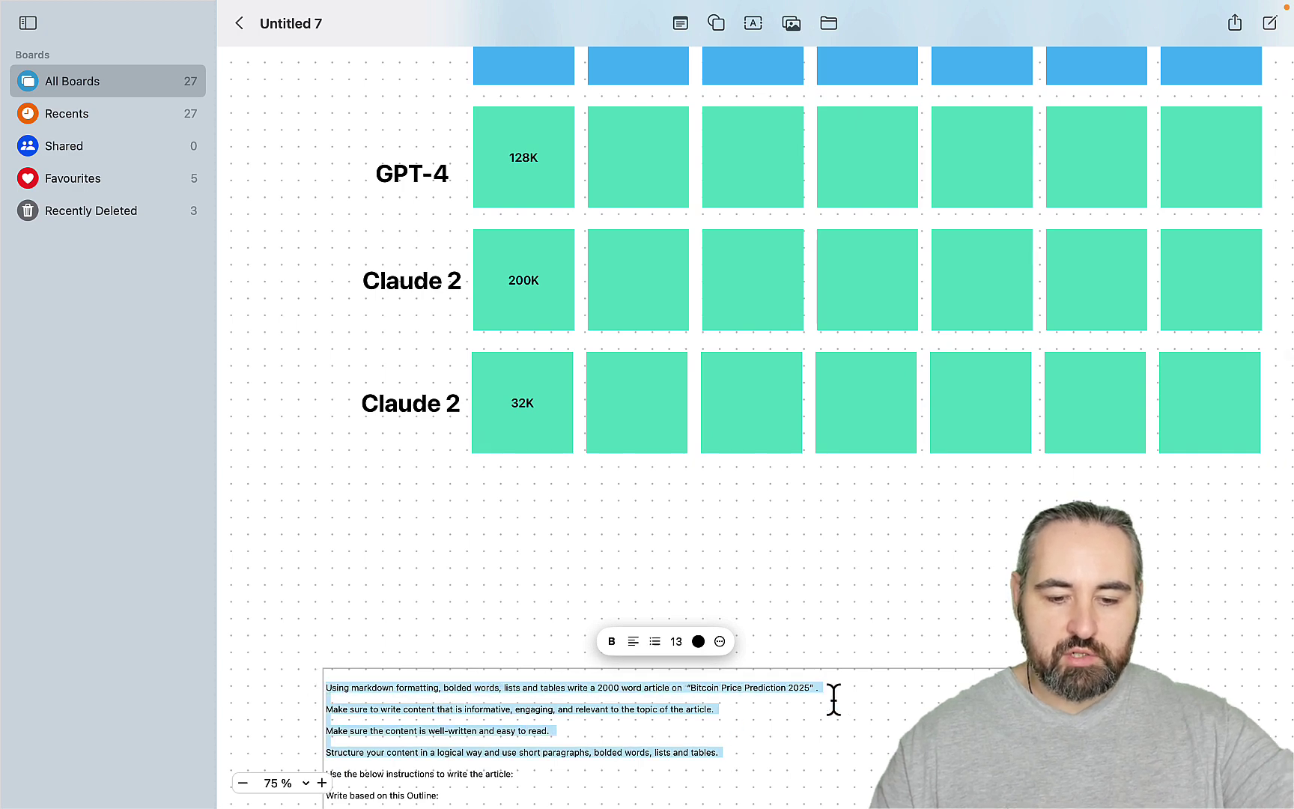
{"action": "scroll", "coordinate": [829, 573], "scroll_direction": "up", "scroll_amount": 5}
Step: Relabel the third row 'Gemeni Pro' and nudge the label beside its row
{"action": "scroll", "coordinate": [829, 569], "scroll_direction": "right", "scroll_amount": 2}
{"action": "scroll", "coordinate": [829, 582], "scroll_direction": "down", "scroll_amount": 1}
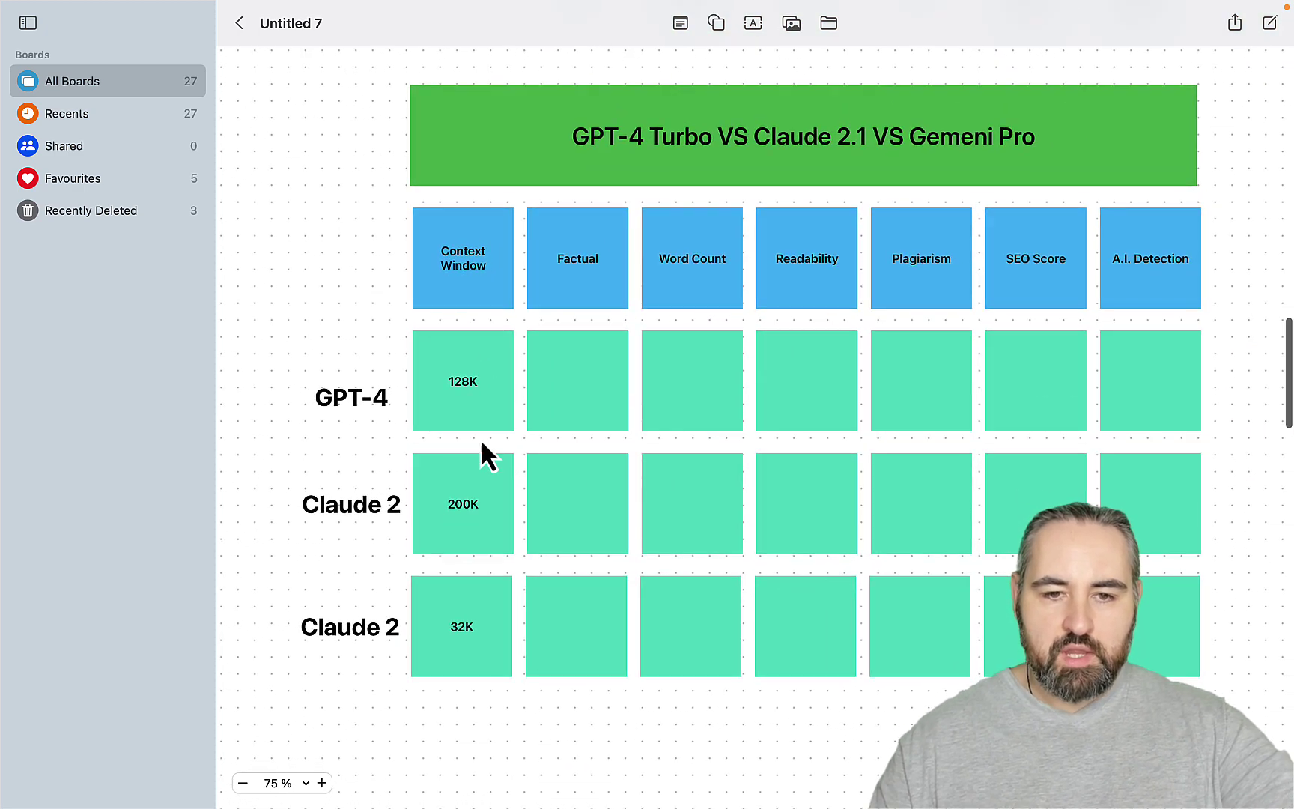
{"action": "left_click", "coordinate": [471, 536]}
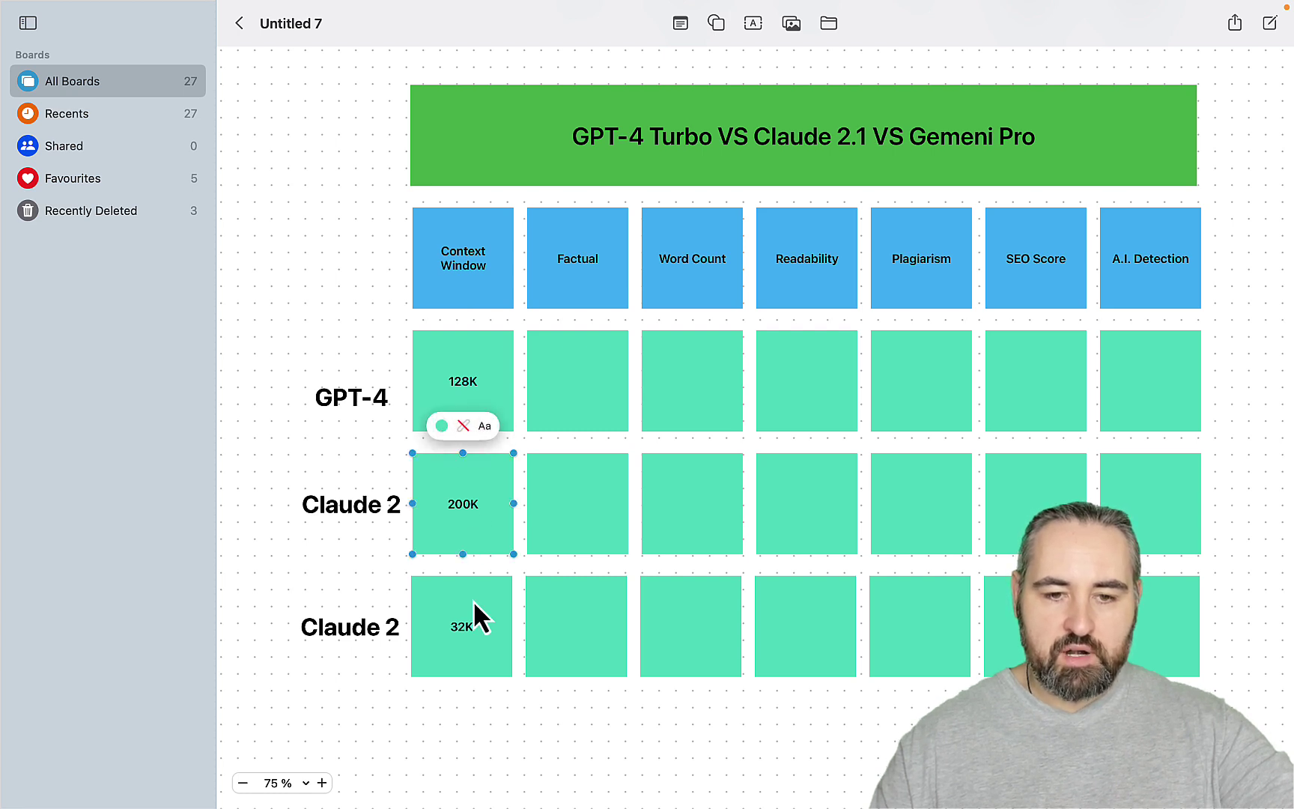
{"action": "double_click", "coordinate": [375, 632]}
{"action": "type", "text": "Gemeni Pro"}
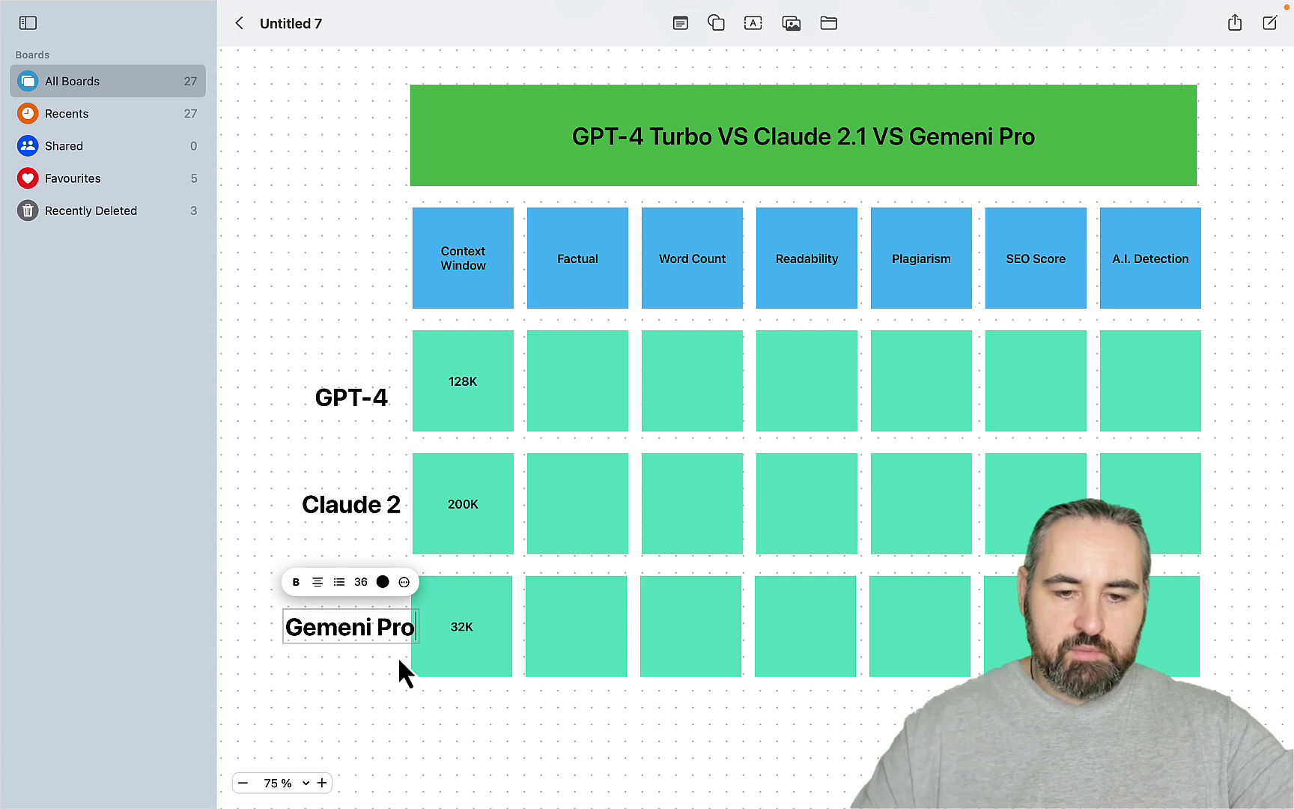
{"action": "left_click", "coordinate": [469, 718]}
{"action": "left_click_drag", "start_coordinate": [374, 629], "coordinate": [370, 627]}
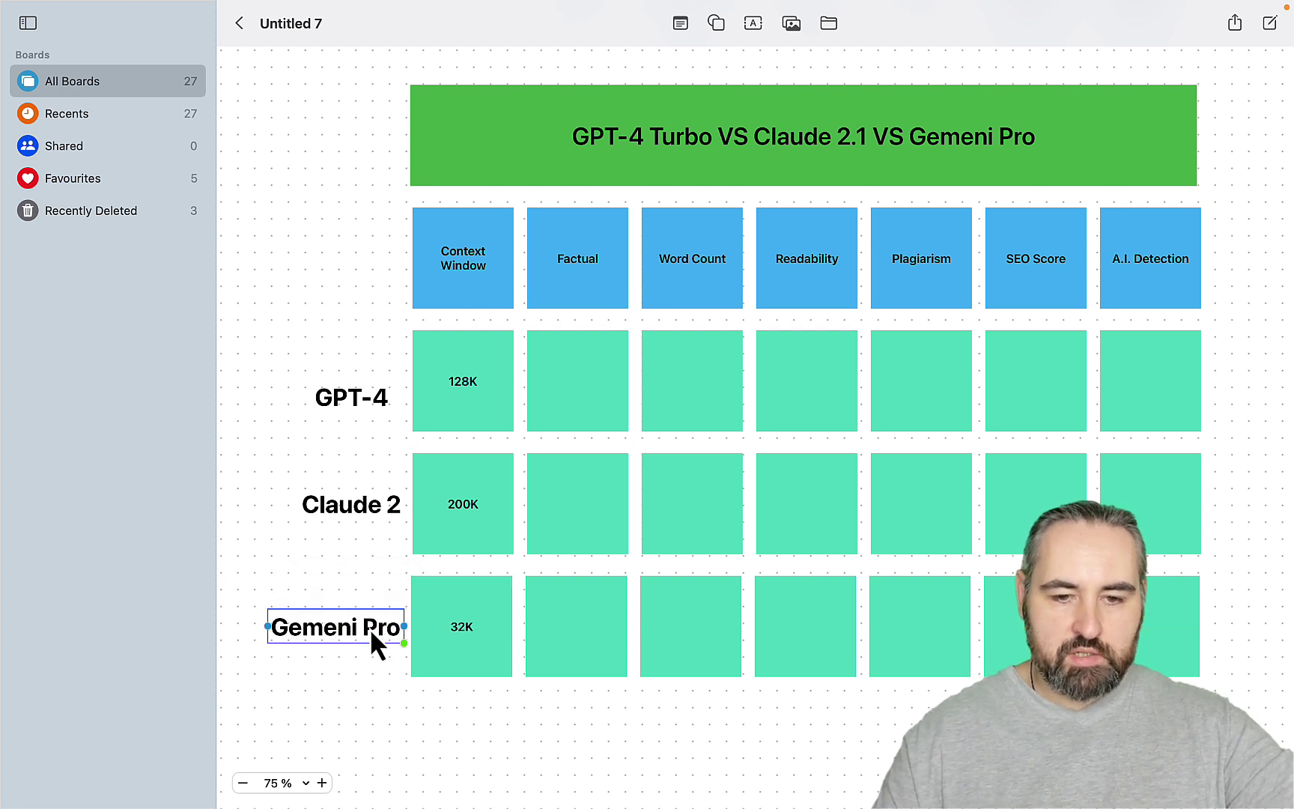
Step: Fill the 32K and 128K context-window tiles red
{"action": "left_click", "coordinate": [449, 652]}
{"action": "left_click", "coordinate": [441, 548]}
{"action": "left_click", "coordinate": [366, 475]}
{"action": "left_click", "coordinate": [480, 426]}
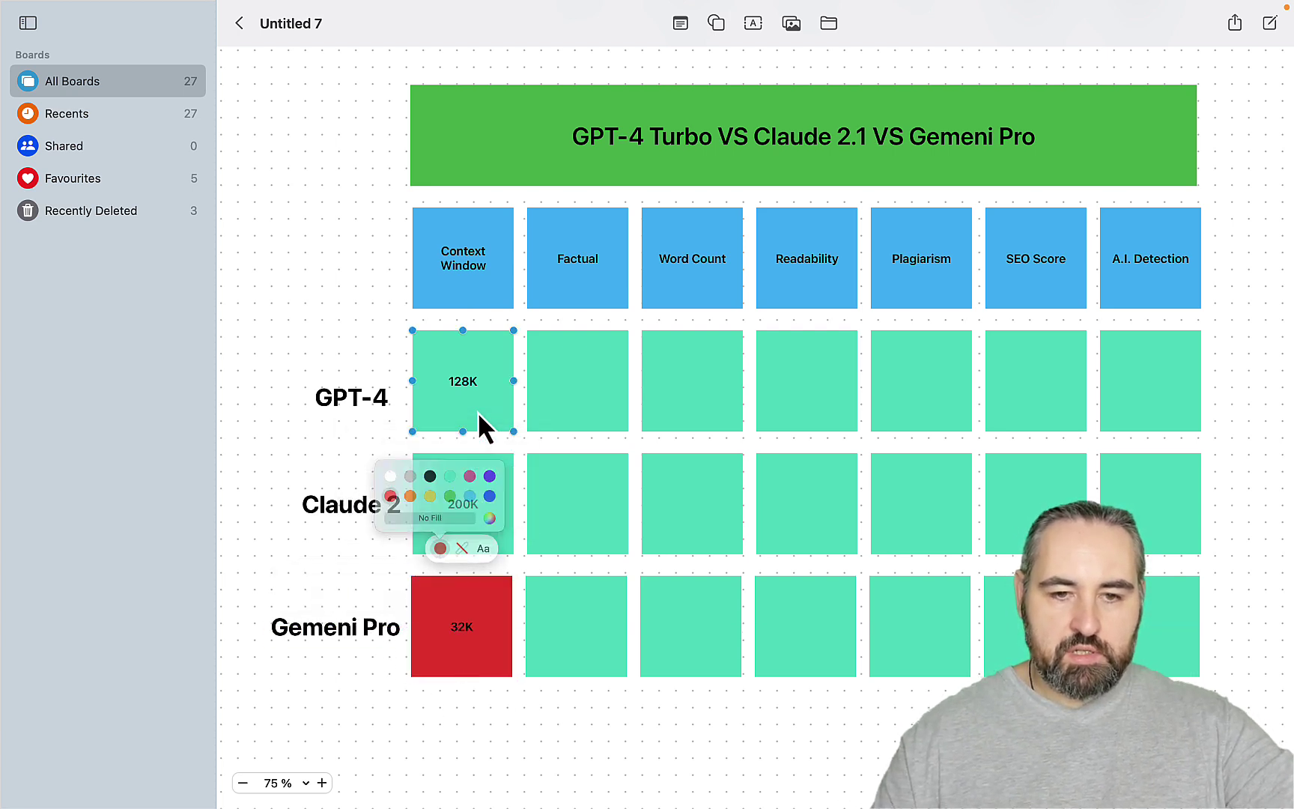
{"action": "left_click", "coordinate": [440, 458]}
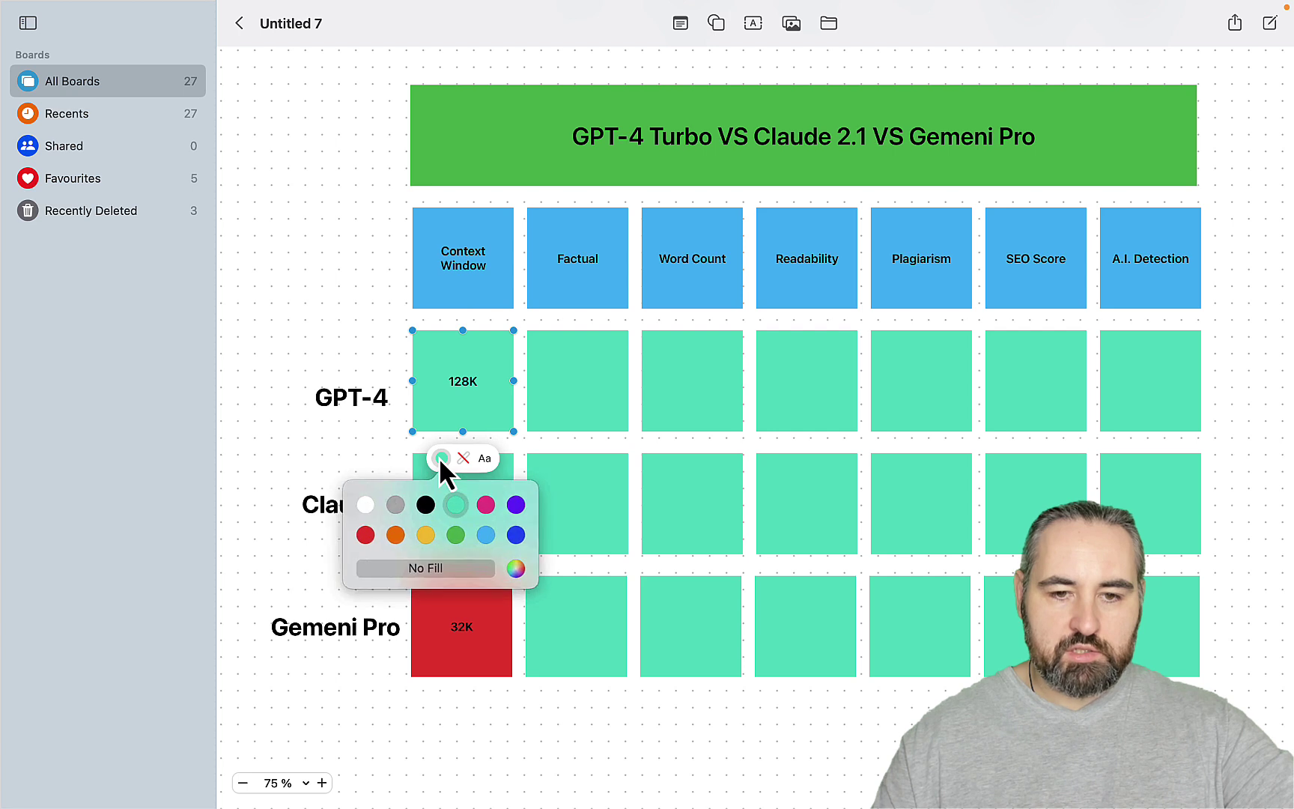
{"action": "left_click", "coordinate": [366, 533]}
Step: Change the Claude 2 row label to 'Claude 2.1'
{"action": "left_click", "coordinate": [335, 502]}
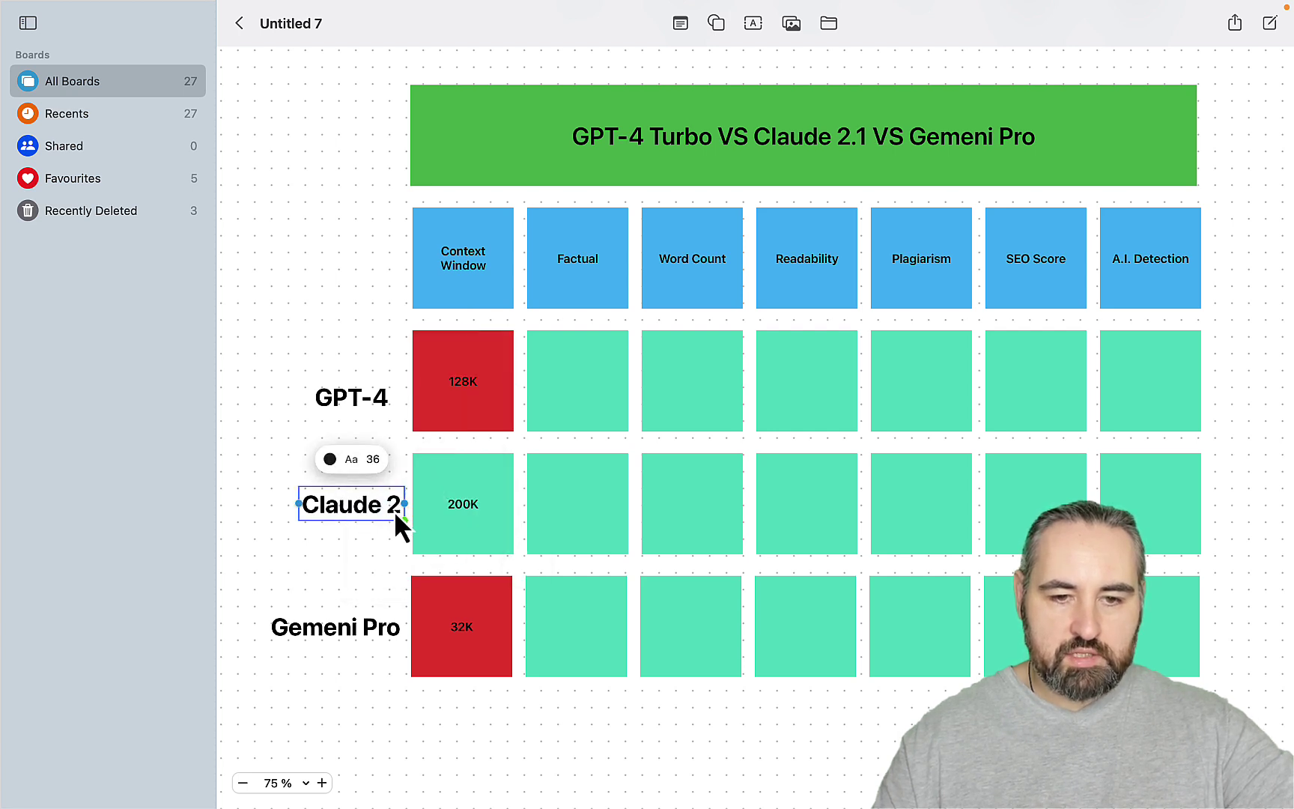
{"action": "double_click", "coordinate": [399, 509]}
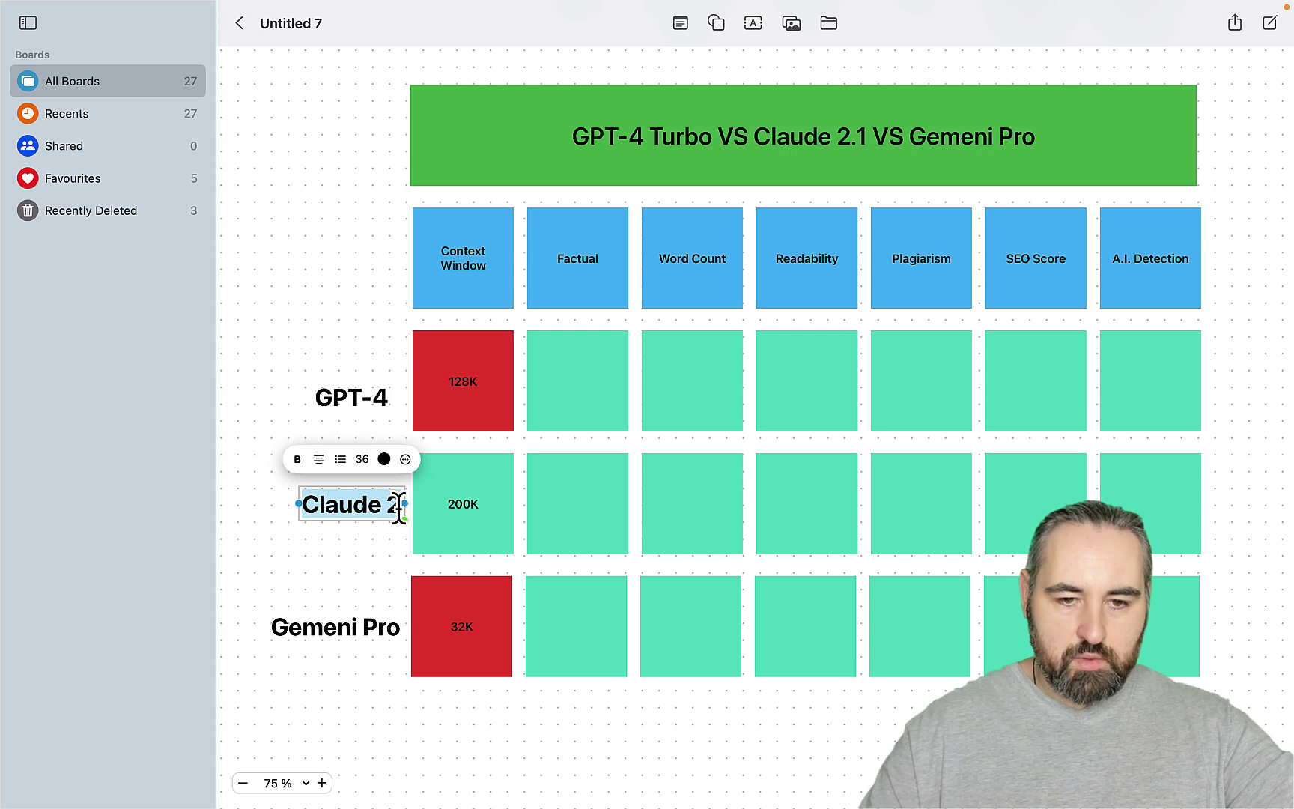
{"action": "left_click", "coordinate": [399, 509]}
{"action": "type", "text": ".1"}
{"action": "left_click", "coordinate": [442, 586]}
{"action": "scroll", "coordinate": [465, 629], "scroll_direction": "down", "scroll_amount": 2}
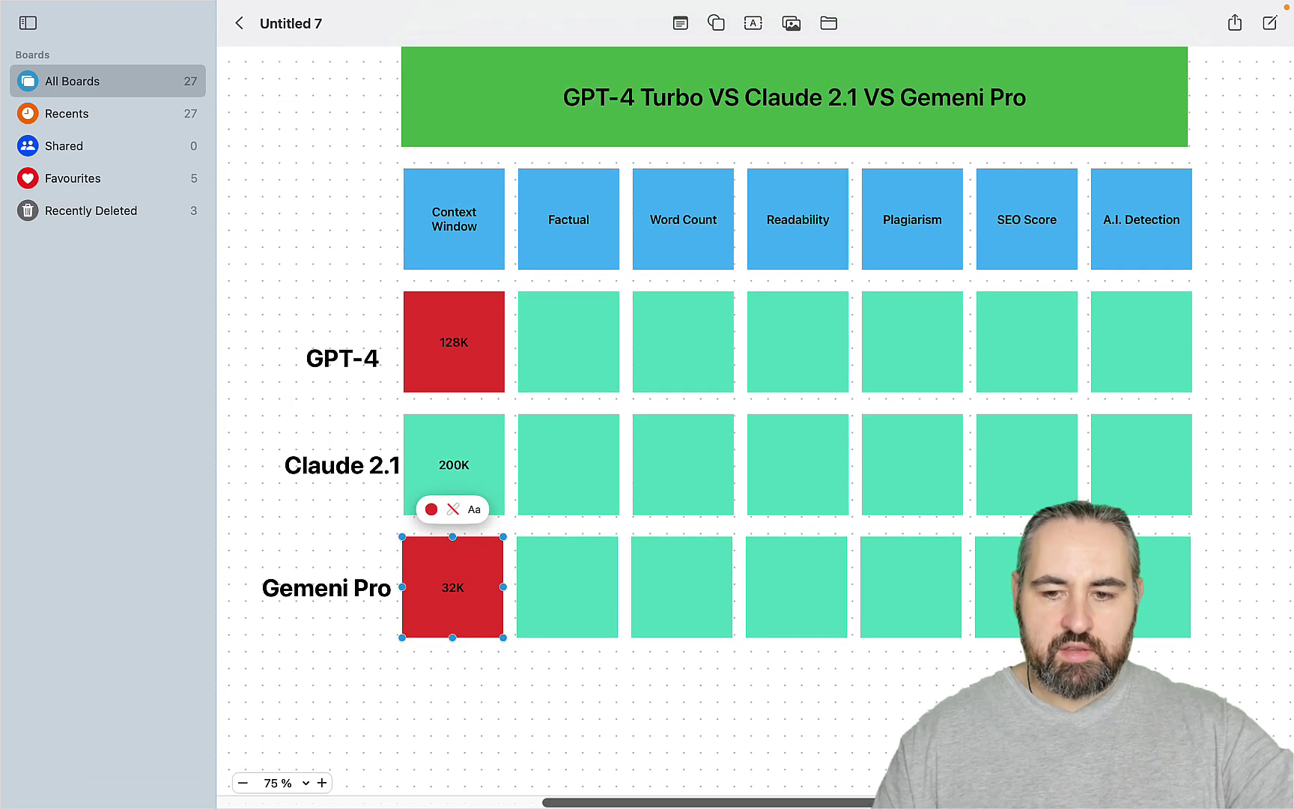
Step: Paste the Bitcoin Price Prediction 2025 article prompt into Bard and submit it
{"action": "mouse_move", "coordinate": [472, 805]}
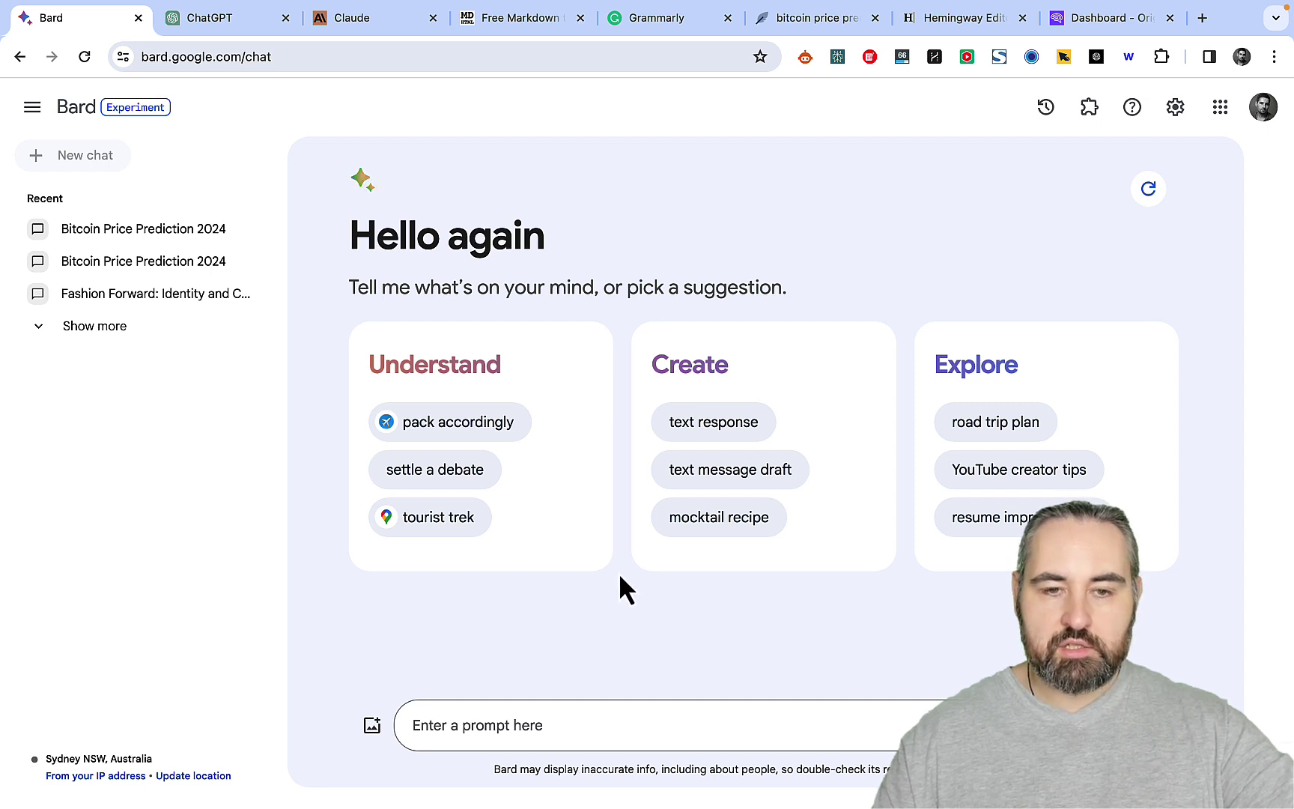
{"action": "left_click", "coordinate": [738, 434]}
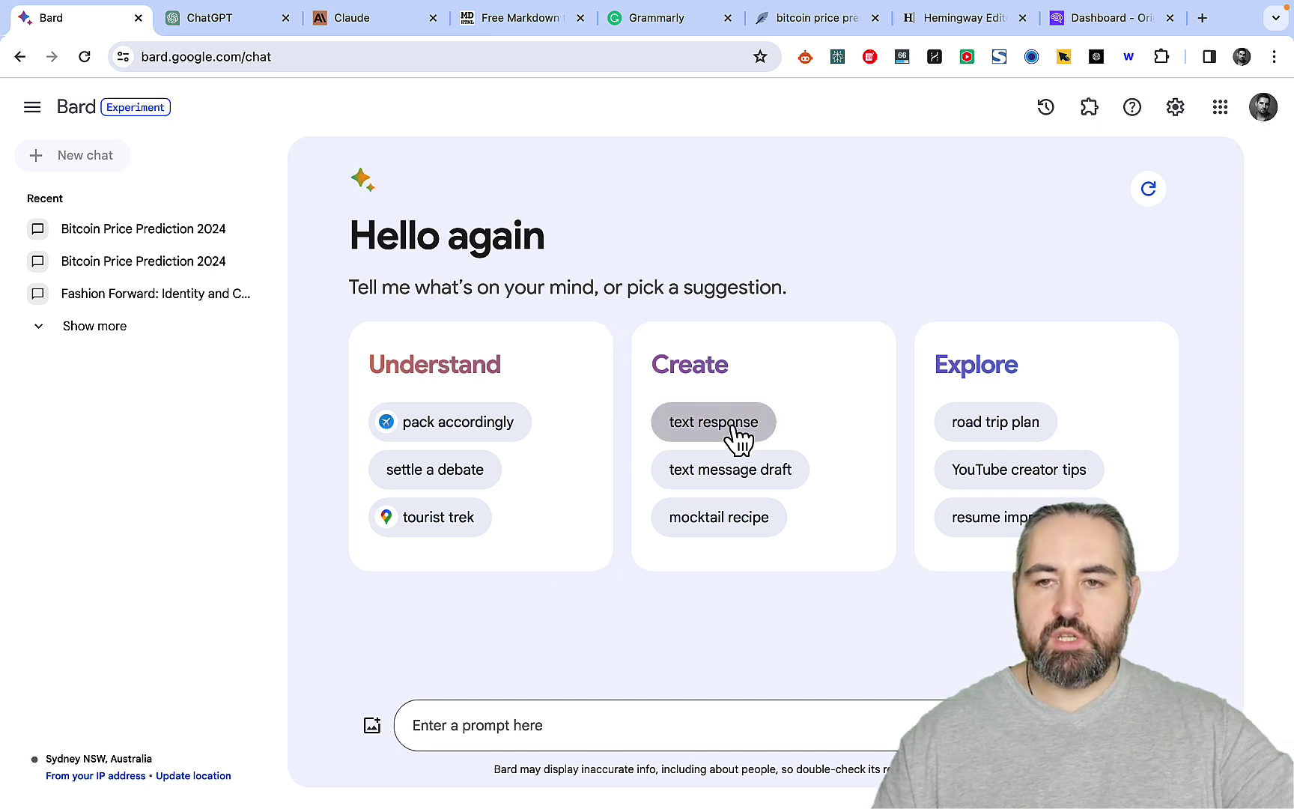
{"action": "left_click", "coordinate": [457, 730]}
{"action": "key", "text": "ctrl+v"}
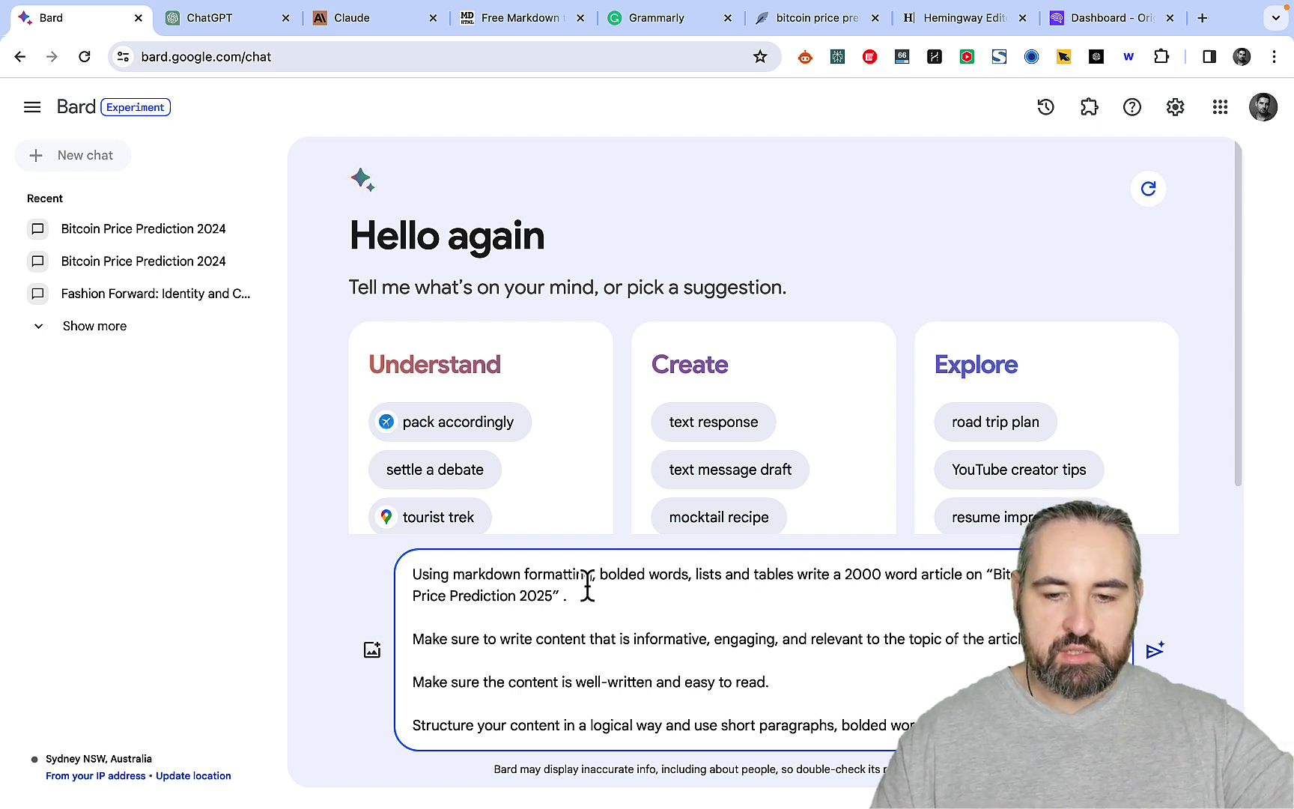
{"action": "key", "text": "super+a"}
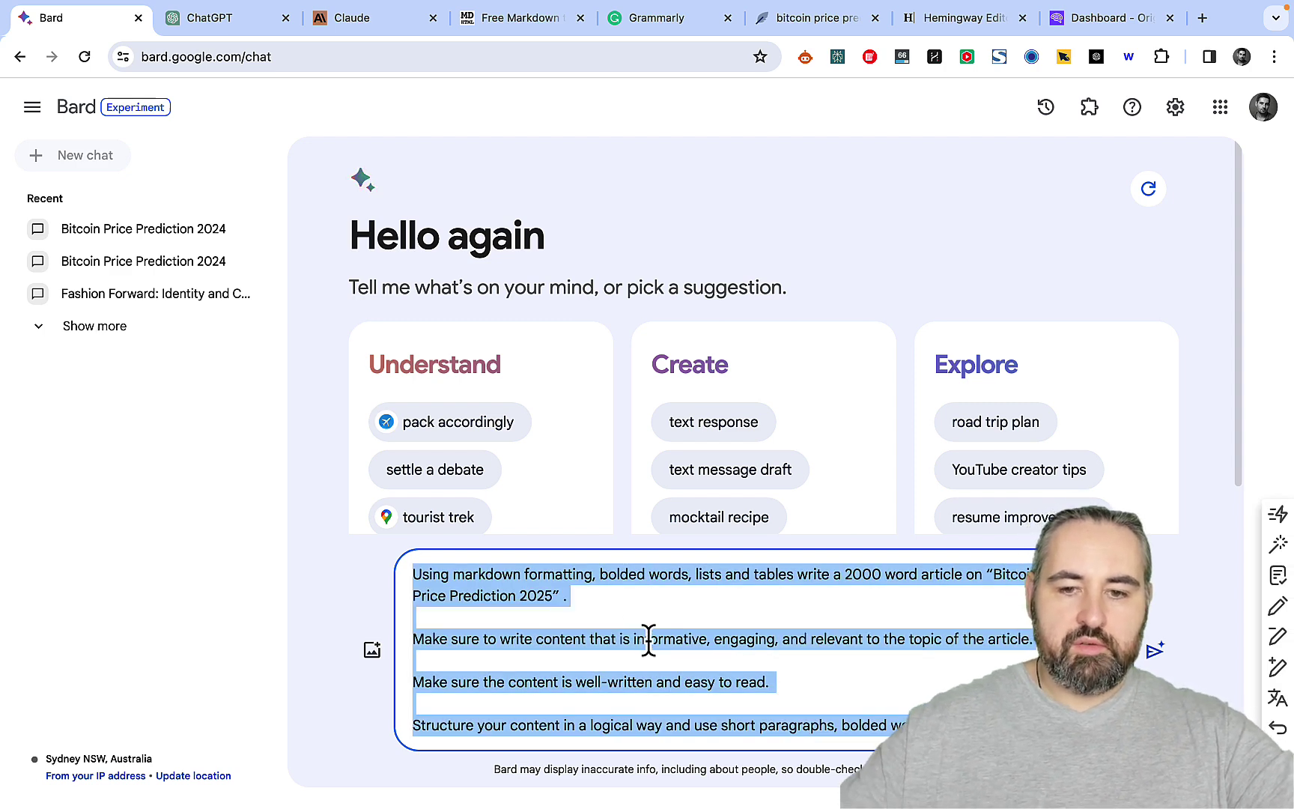
{"action": "key", "text": "Return"}
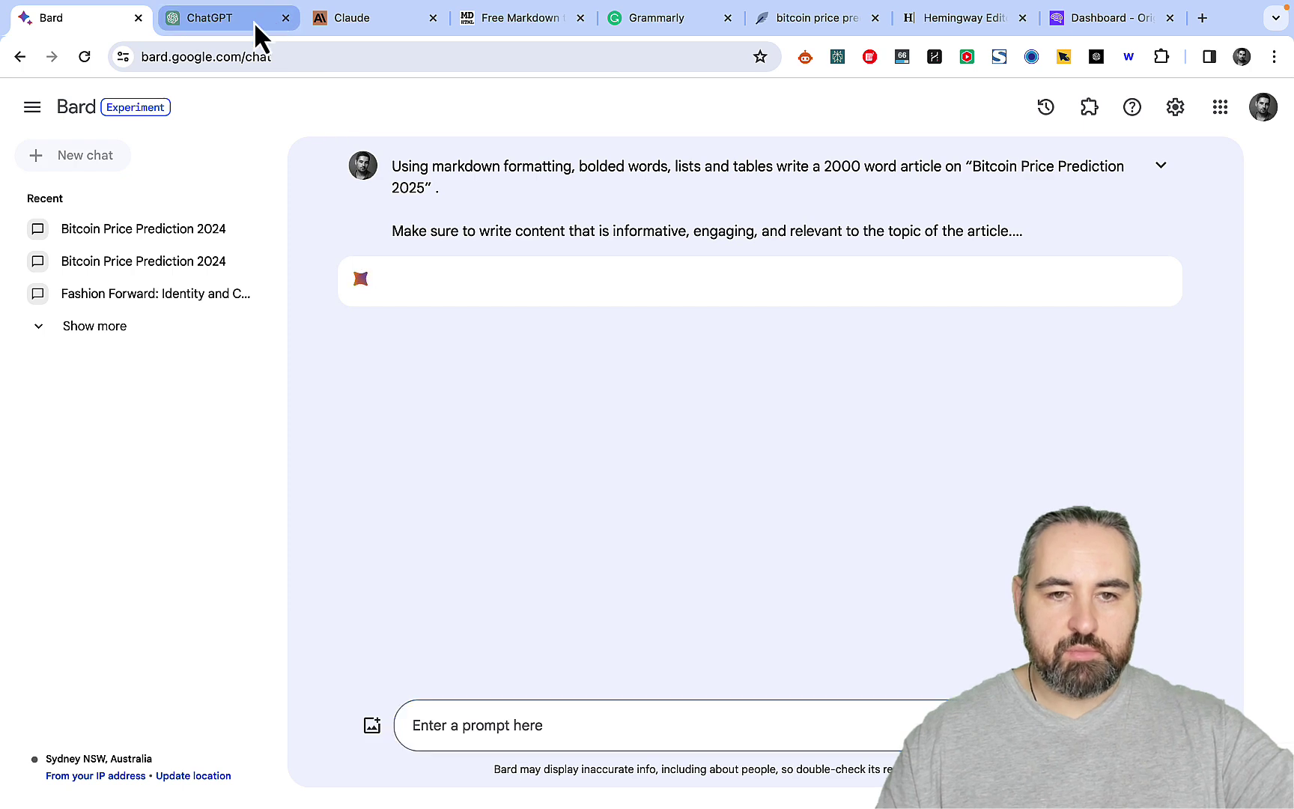
Step: Send the same Bitcoin Price Prediction 2025 prompt to ChatGPT 4 after dismissing its pop-up
{"action": "left_click", "coordinate": [254, 21]}
{"action": "left_click", "coordinate": [396, 367]}
{"action": "left_click", "coordinate": [479, 753]}
{"action": "key", "text": "super+v"}
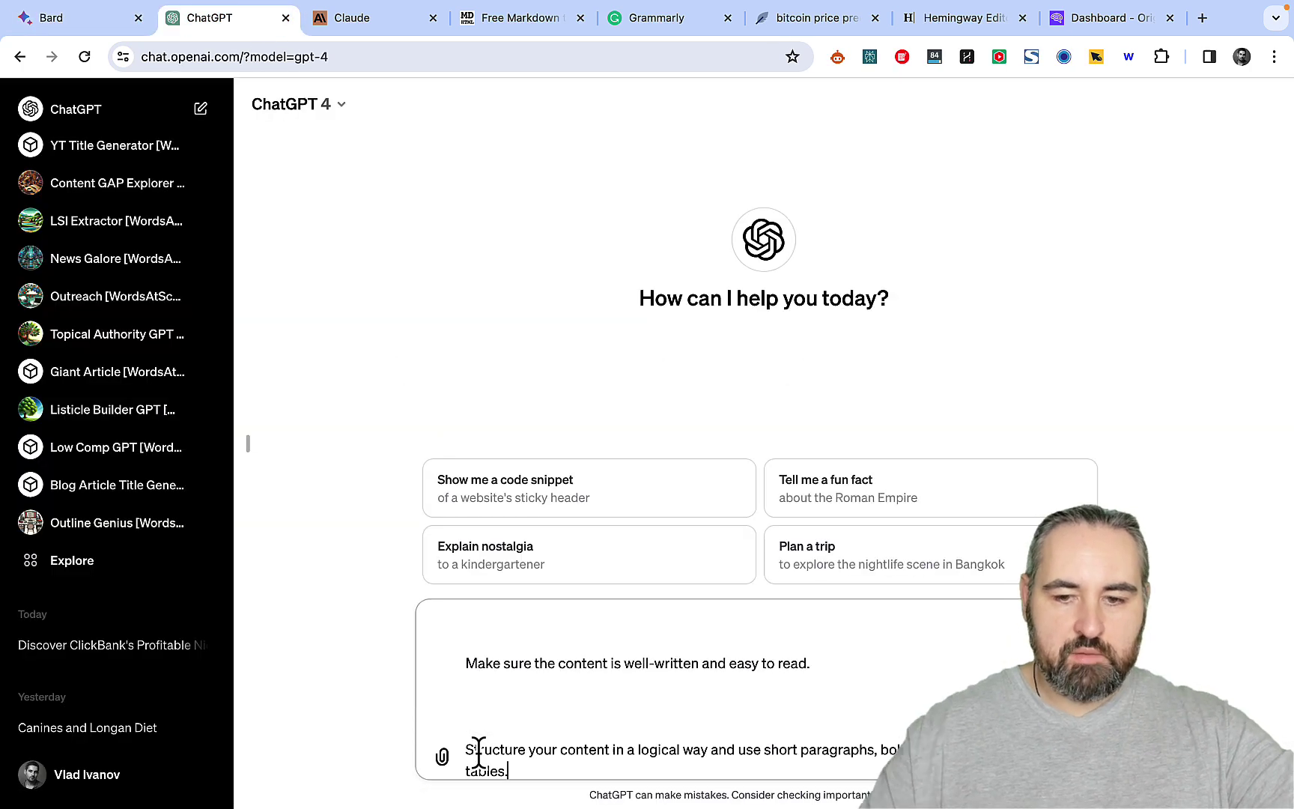
{"action": "key", "text": "Return"}
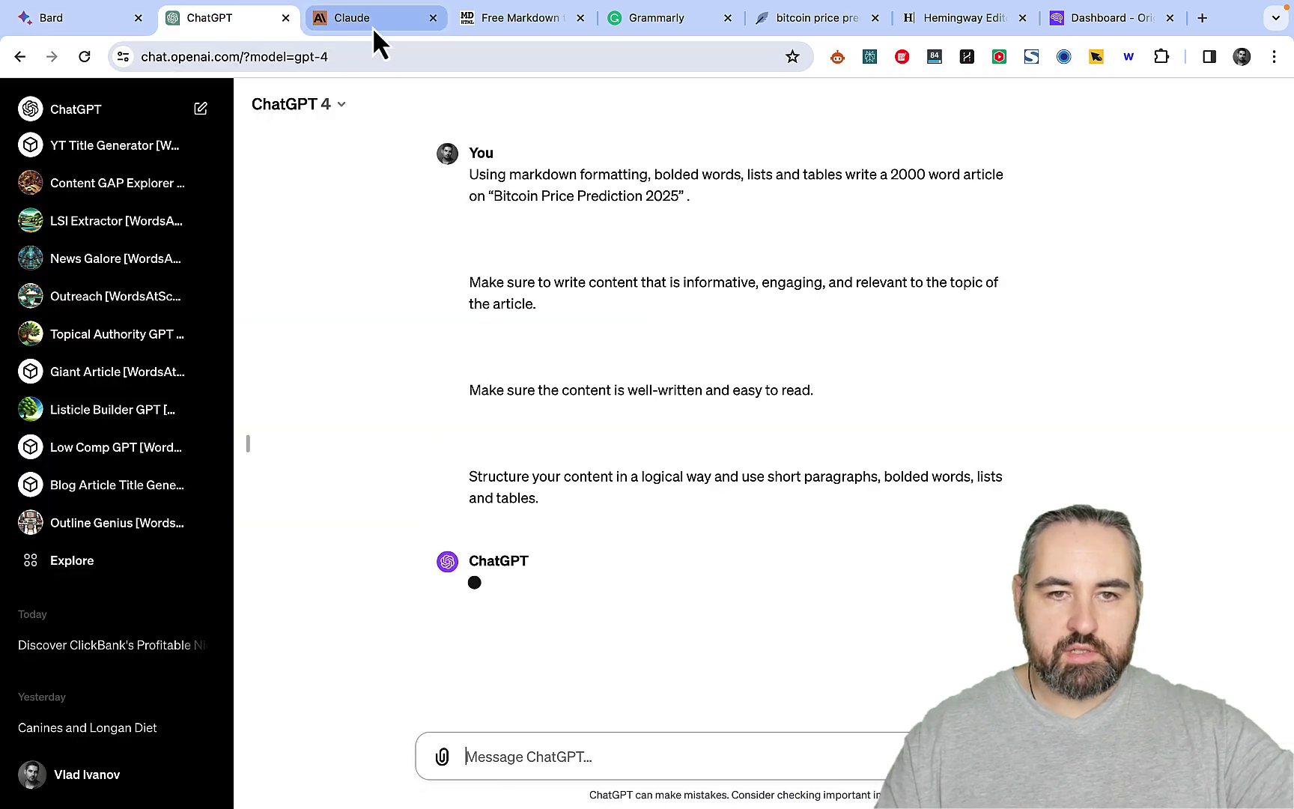
{"action": "left_click", "coordinate": [374, 30]}
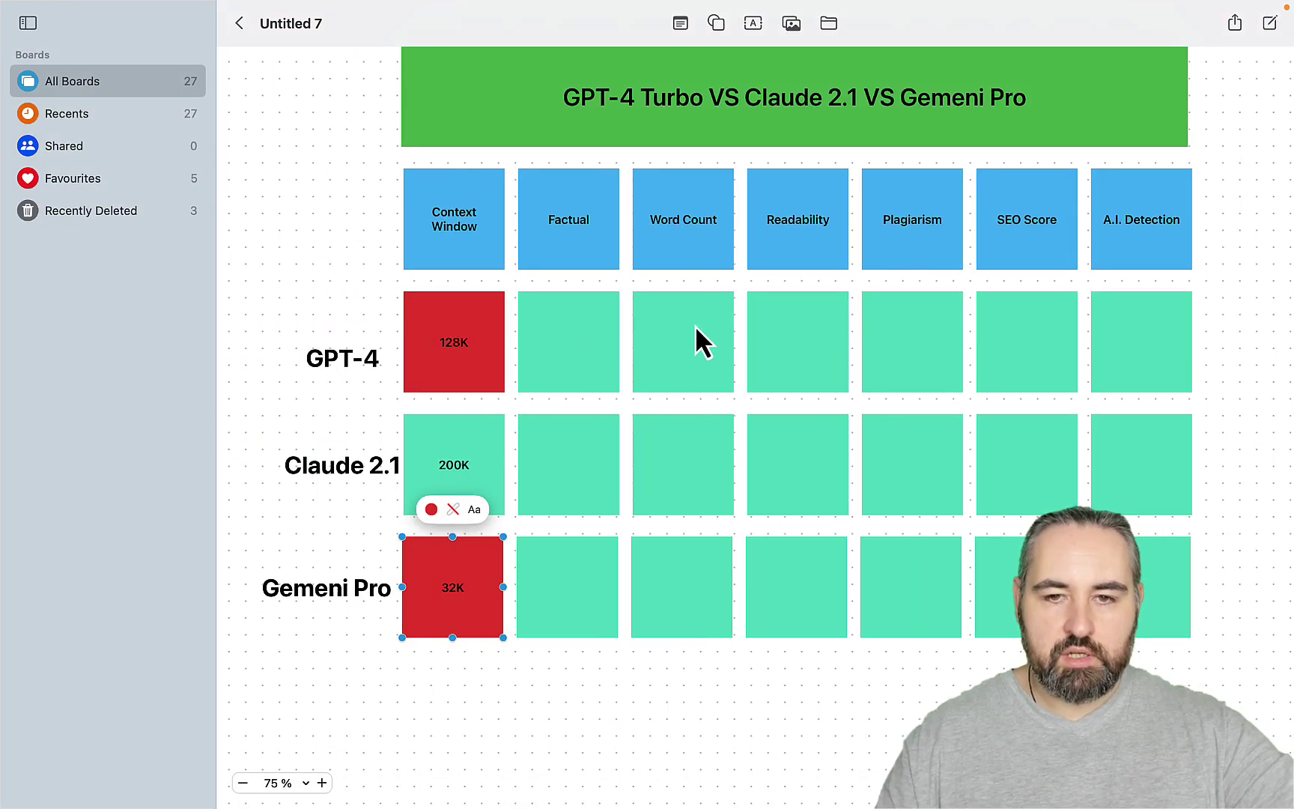
Step: Recolour the Factual and SEO Score header tiles orange, leaving the other headers blue
{"action": "left_click", "coordinate": [804, 255]}
{"action": "left_click", "coordinate": [910, 251]}
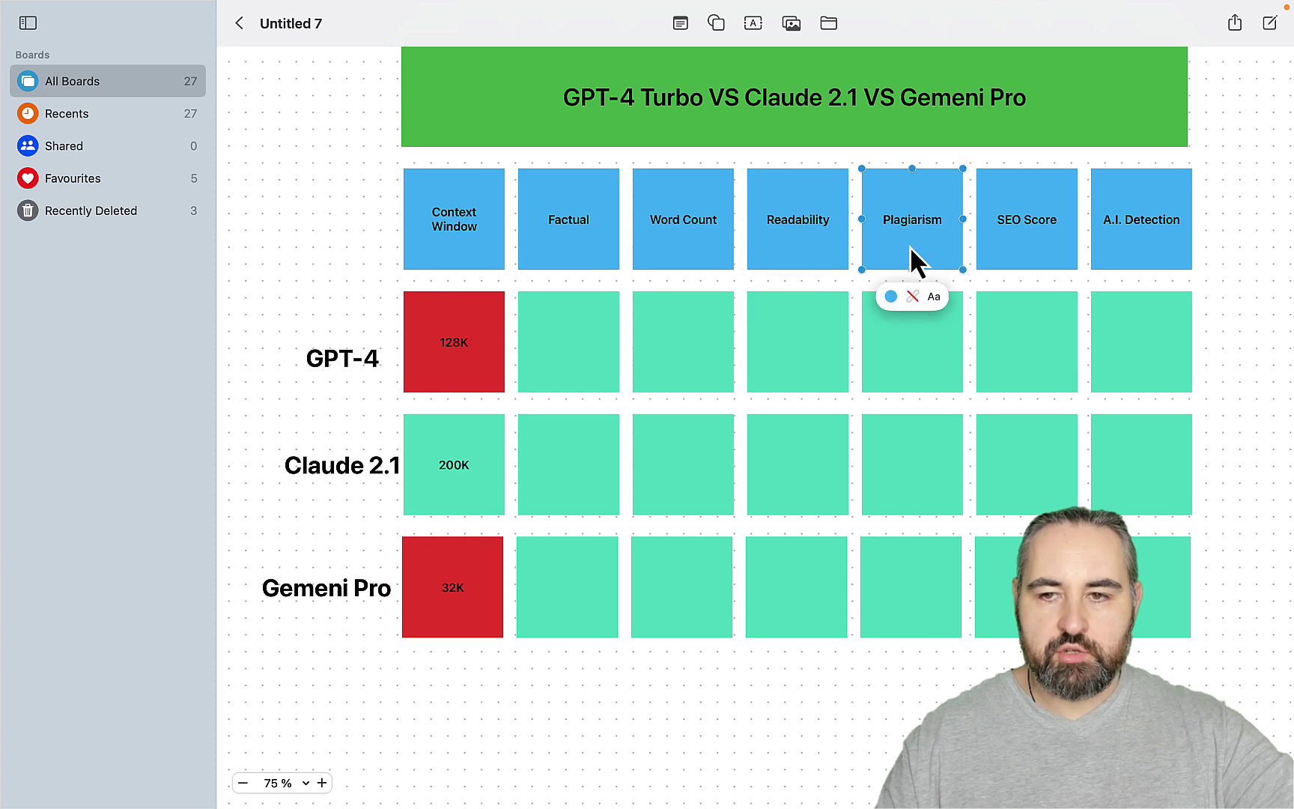
{"action": "left_click", "coordinate": [1156, 253]}
{"action": "left_click", "coordinate": [584, 266]}
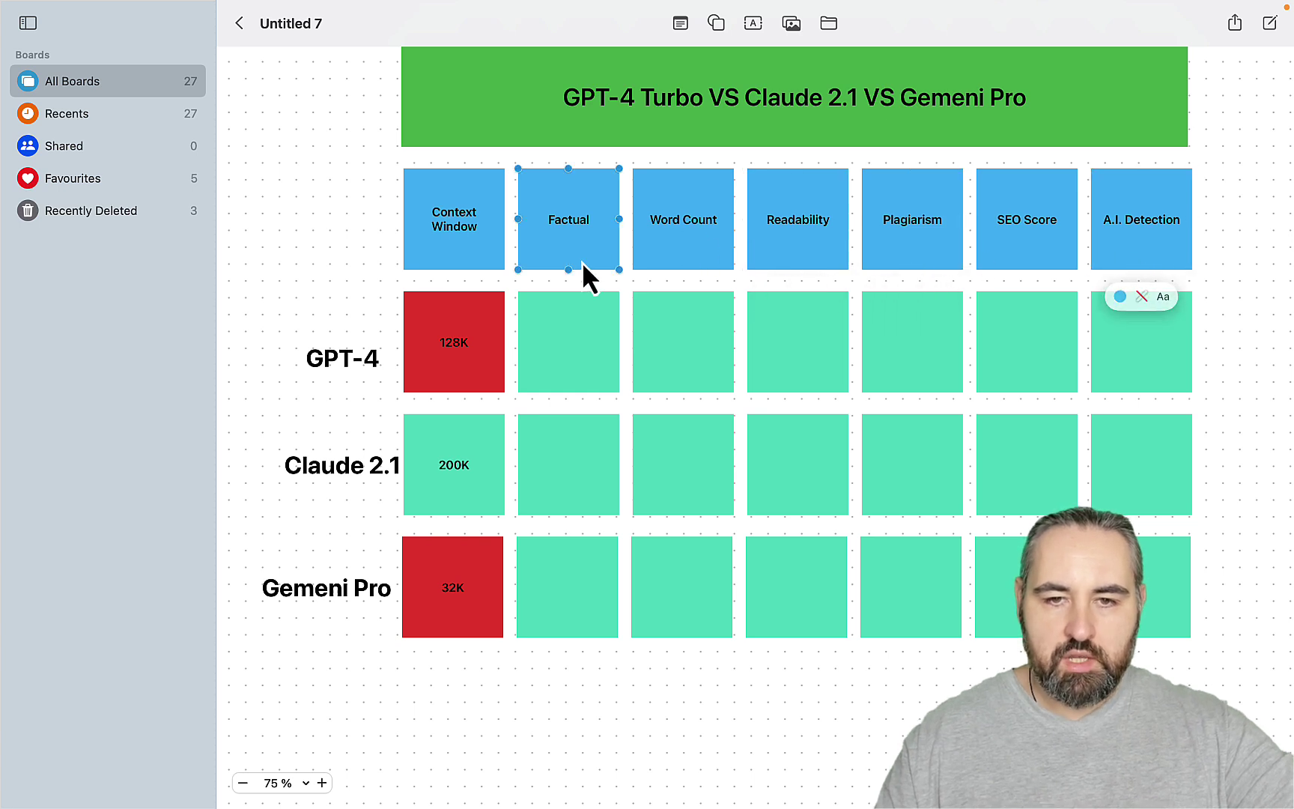
{"action": "left_click", "coordinate": [547, 296]}
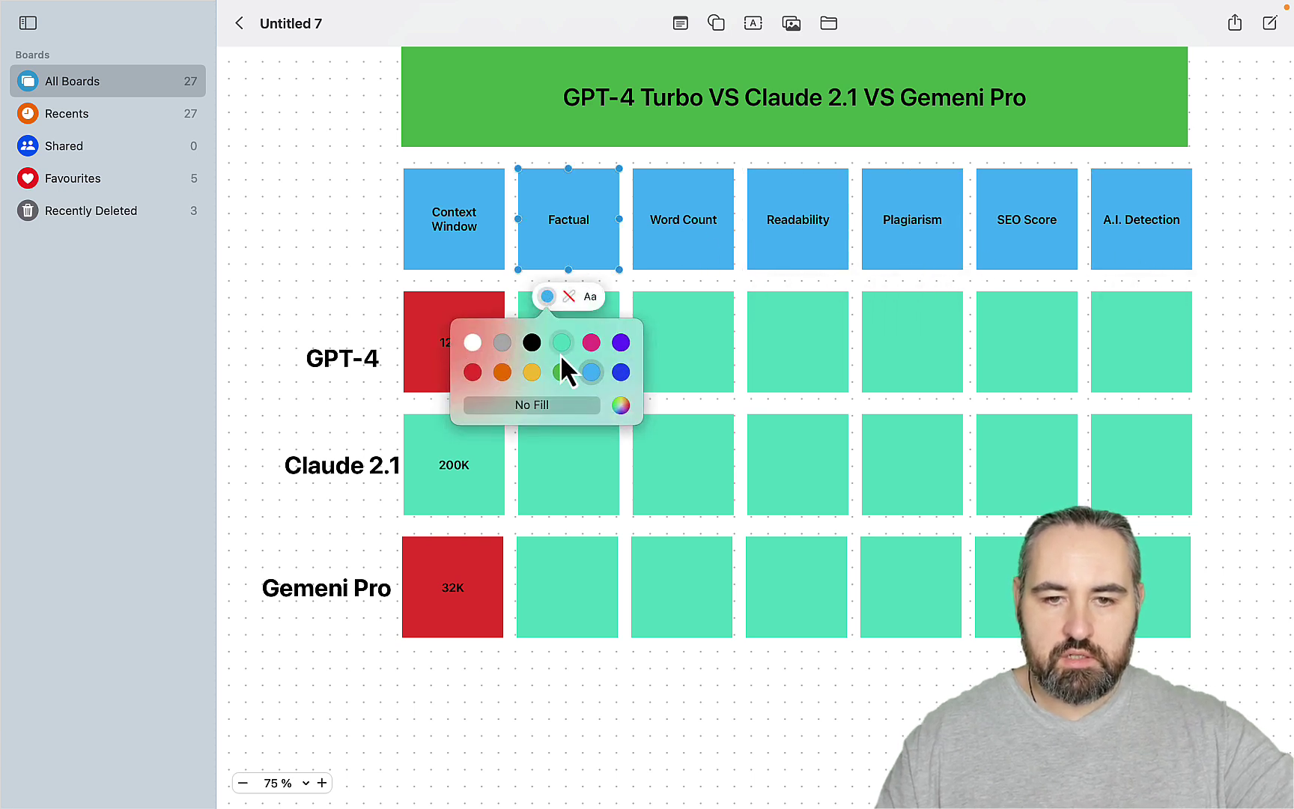
{"action": "left_click", "coordinate": [503, 372]}
{"action": "left_click", "coordinate": [1034, 260]}
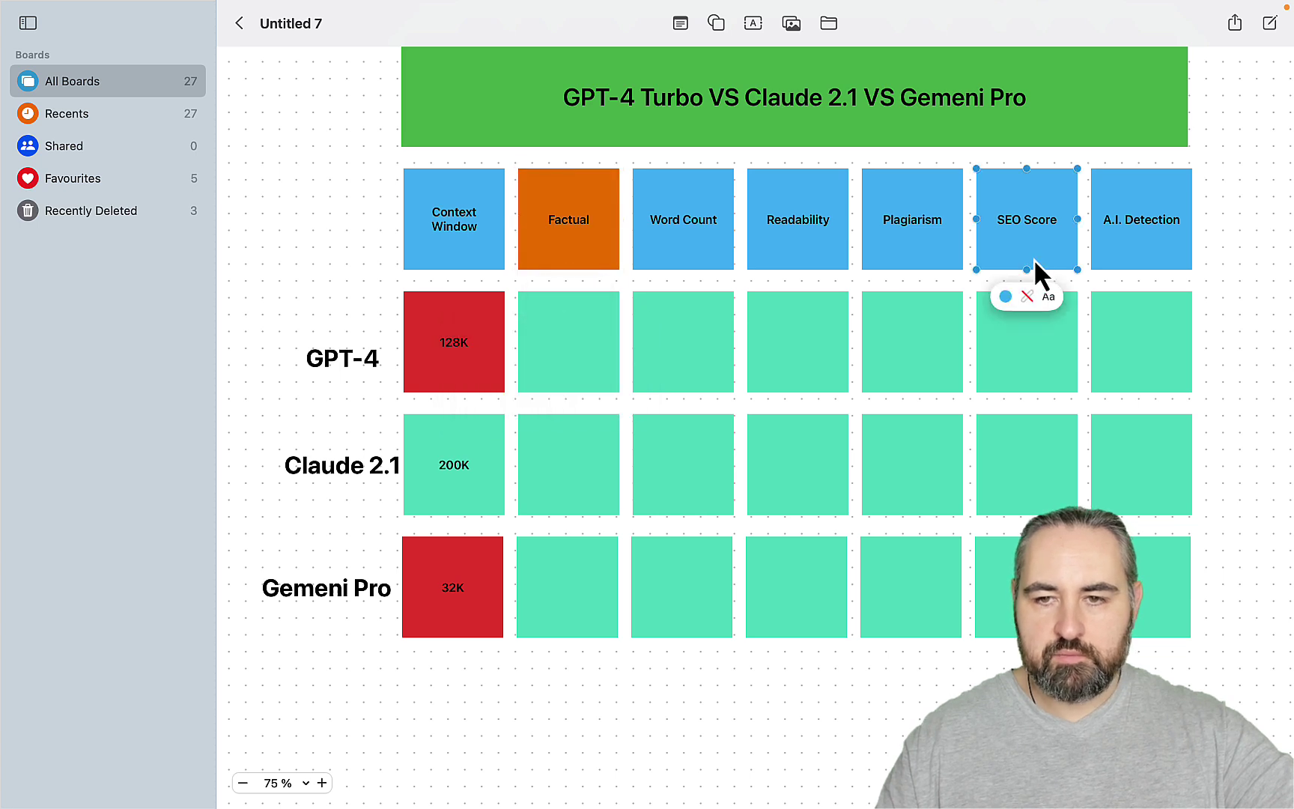
{"action": "left_click", "coordinate": [1004, 296]}
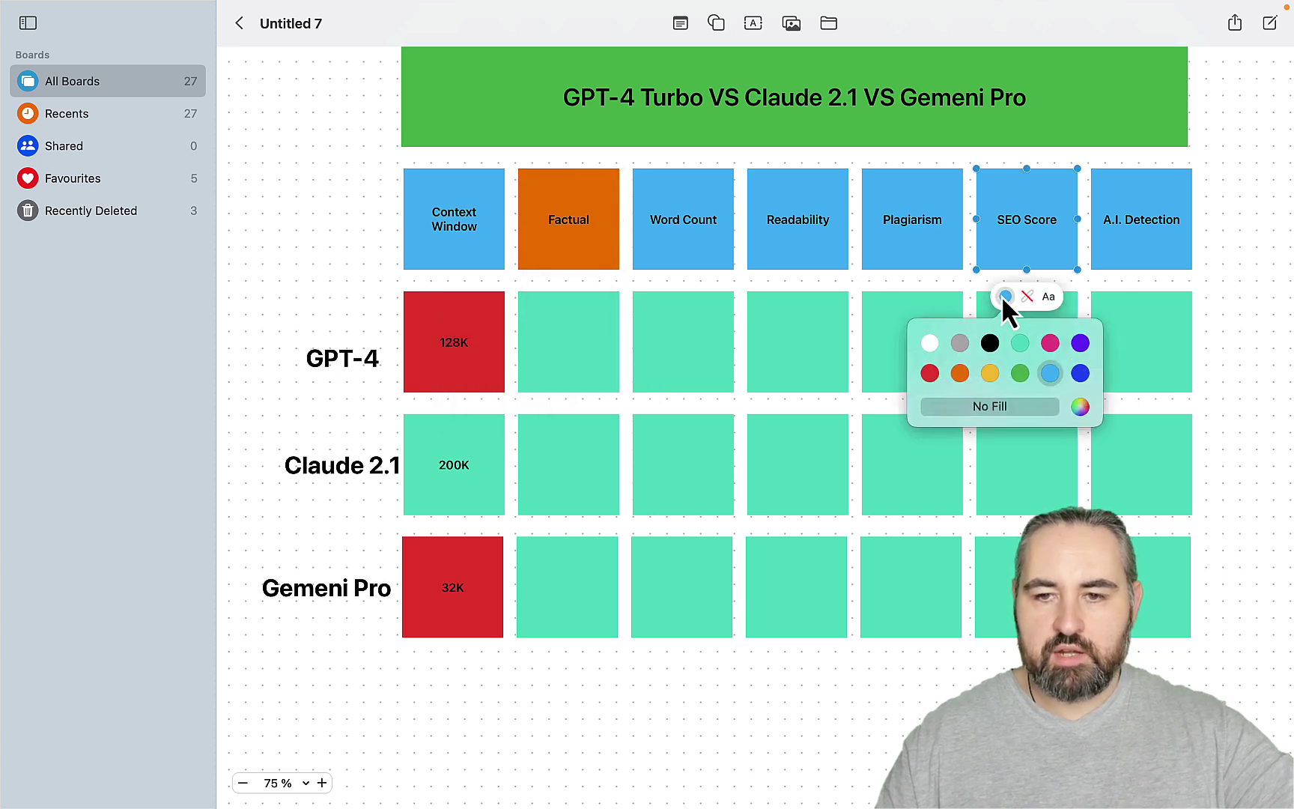
{"action": "left_click", "coordinate": [960, 373]}
{"action": "left_click", "coordinate": [827, 680]}
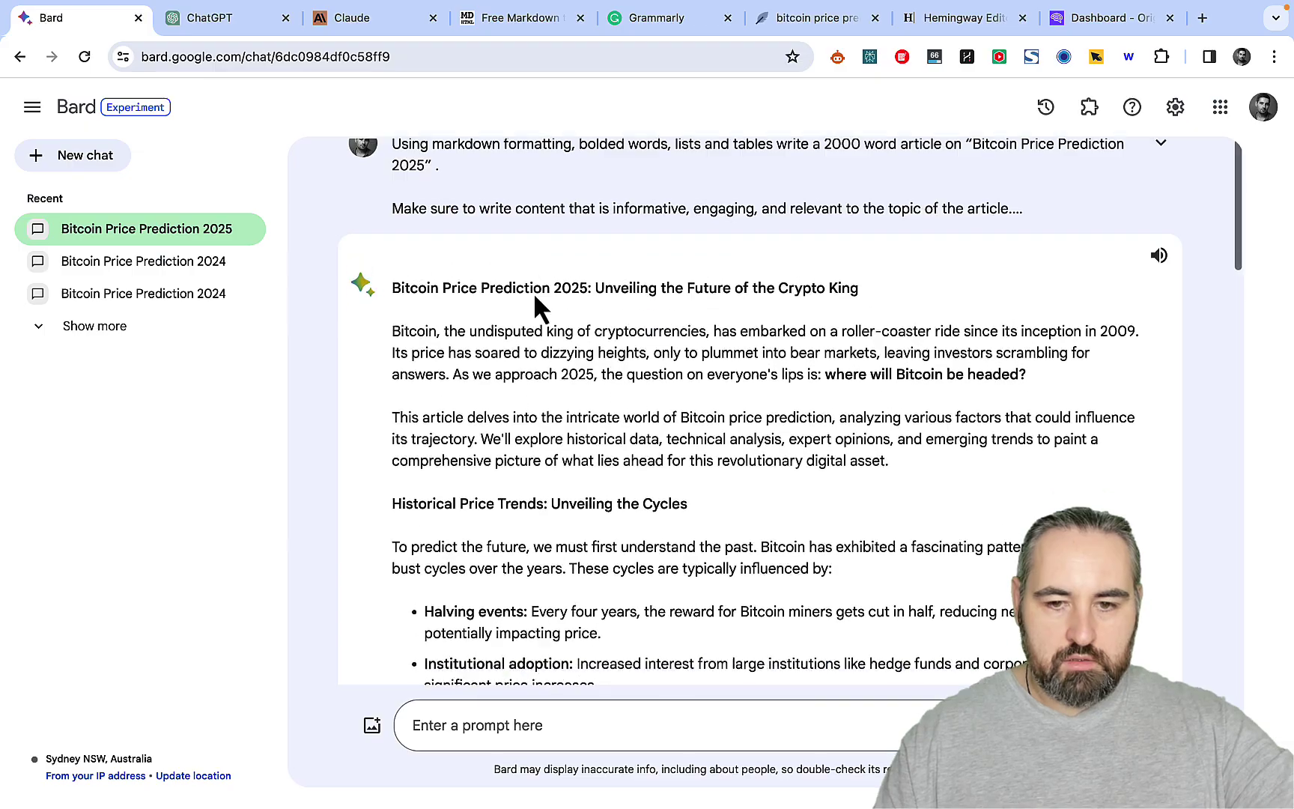
Step: Select Bard's whole Bitcoin article, from its last line up to the title
{"action": "scroll", "coordinate": [537, 303], "scroll_direction": "down", "scroll_amount": 20}
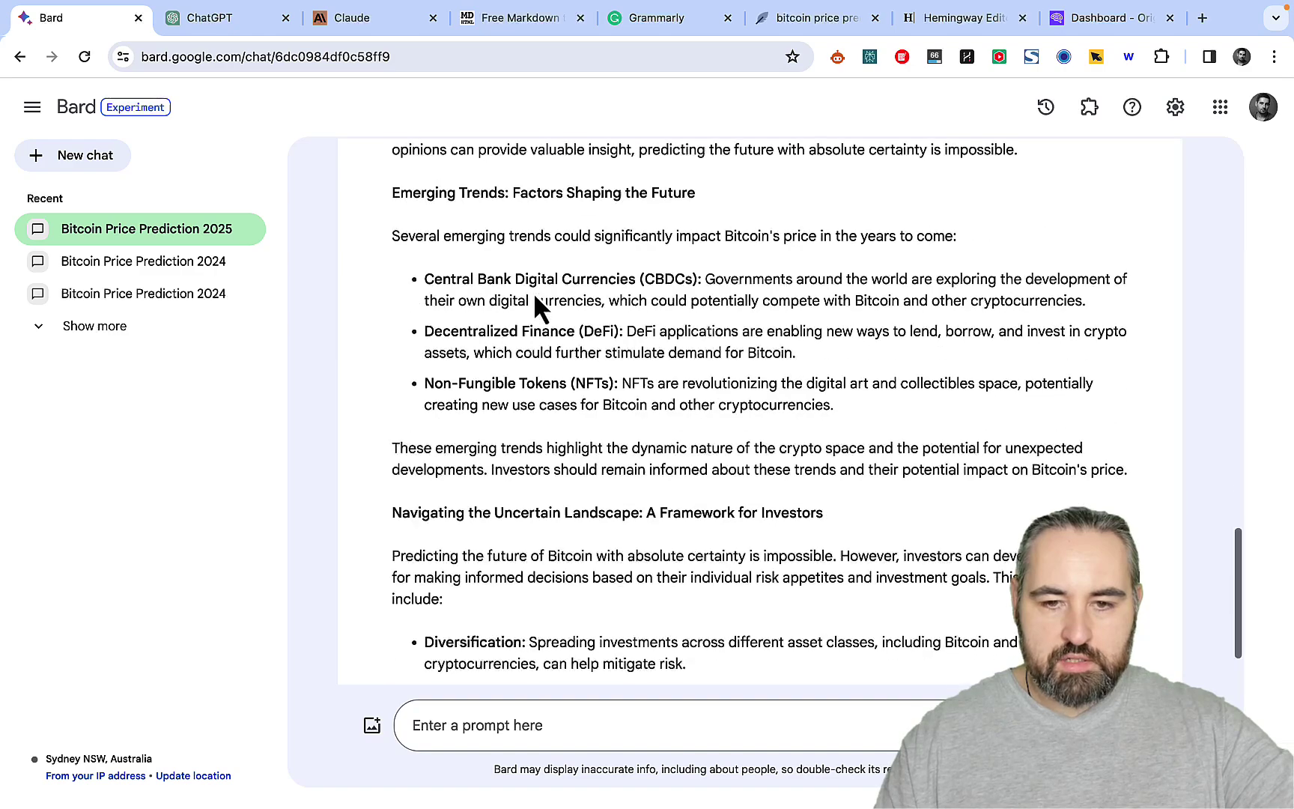
{"action": "scroll", "coordinate": [535, 296], "scroll_direction": "down", "scroll_amount": 3}
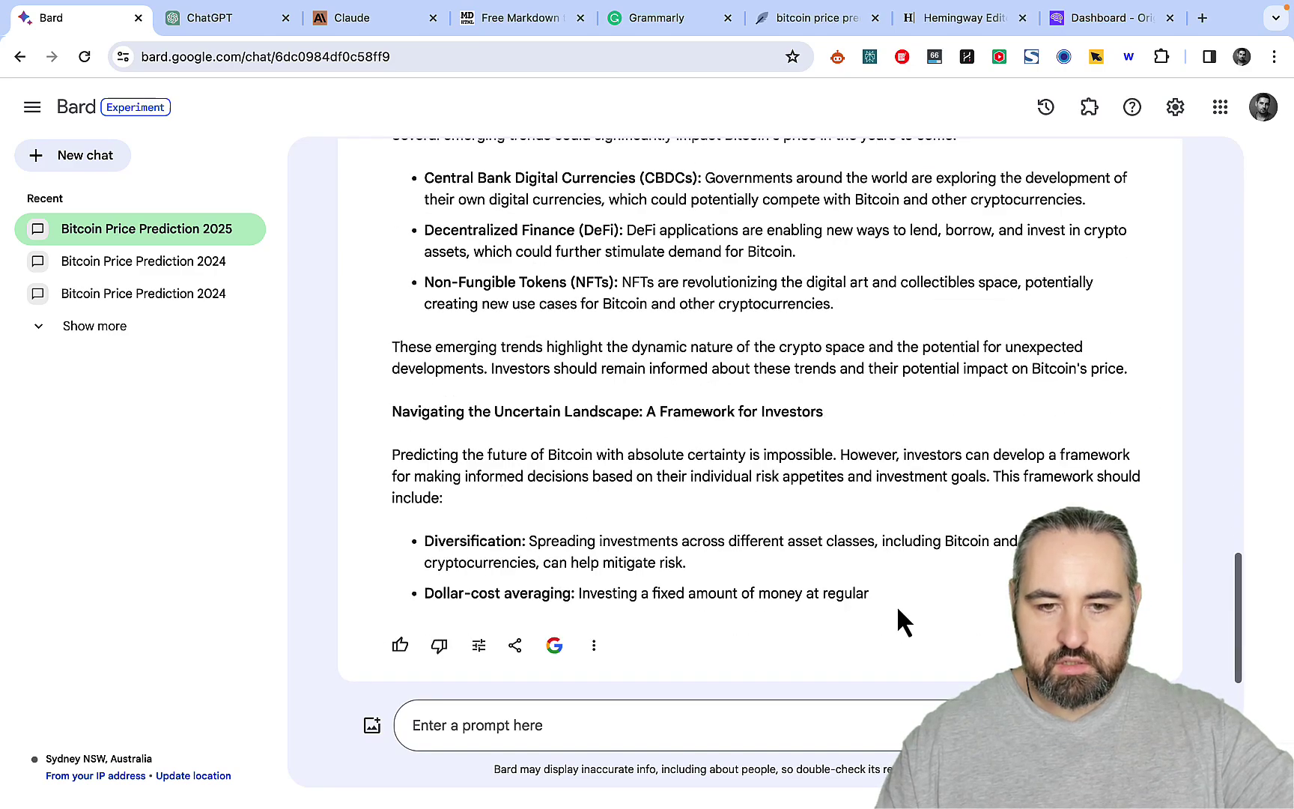
{"action": "left_click_drag", "start_coordinate": [889, 606], "coordinate": [391, 318]}
{"action": "key", "text": "super+c"}
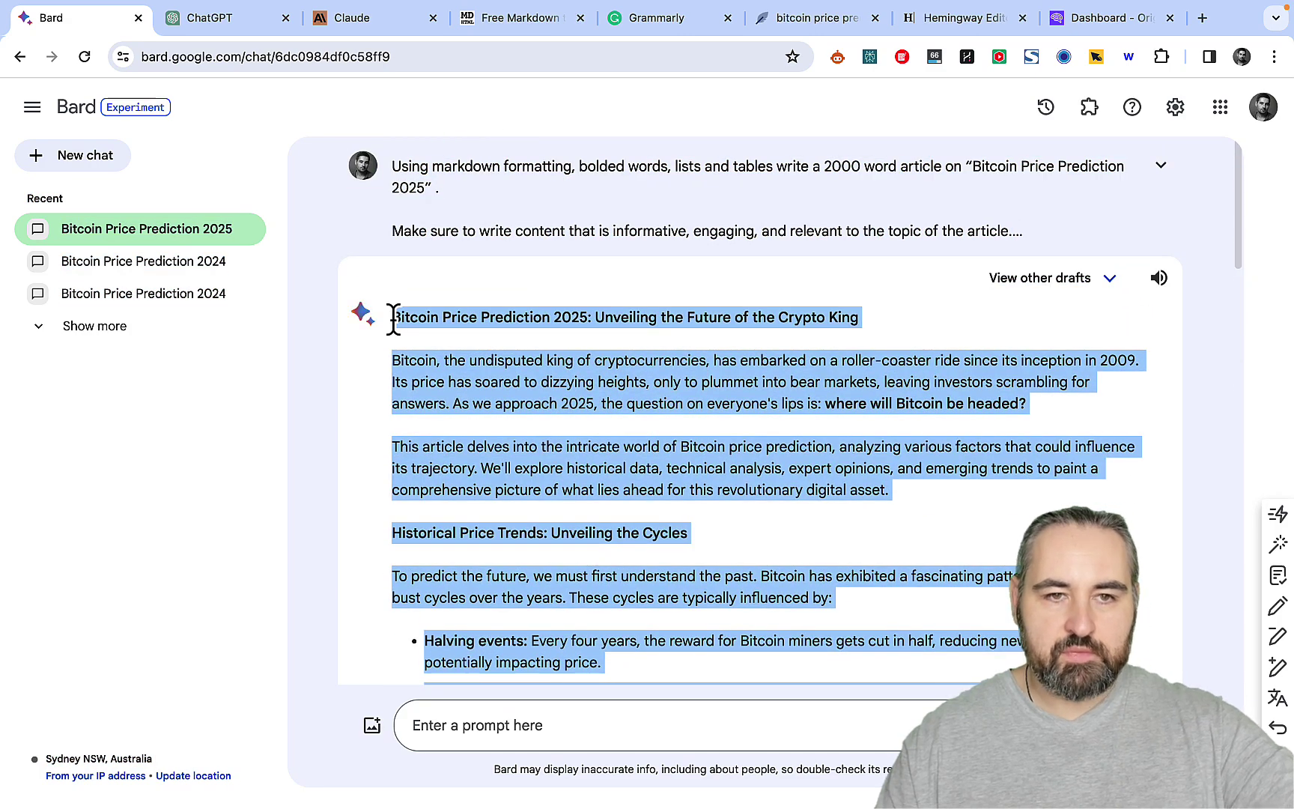
Step: Paste the Bard article into the empty Grammarly document
{"action": "left_click", "coordinate": [648, 29]}
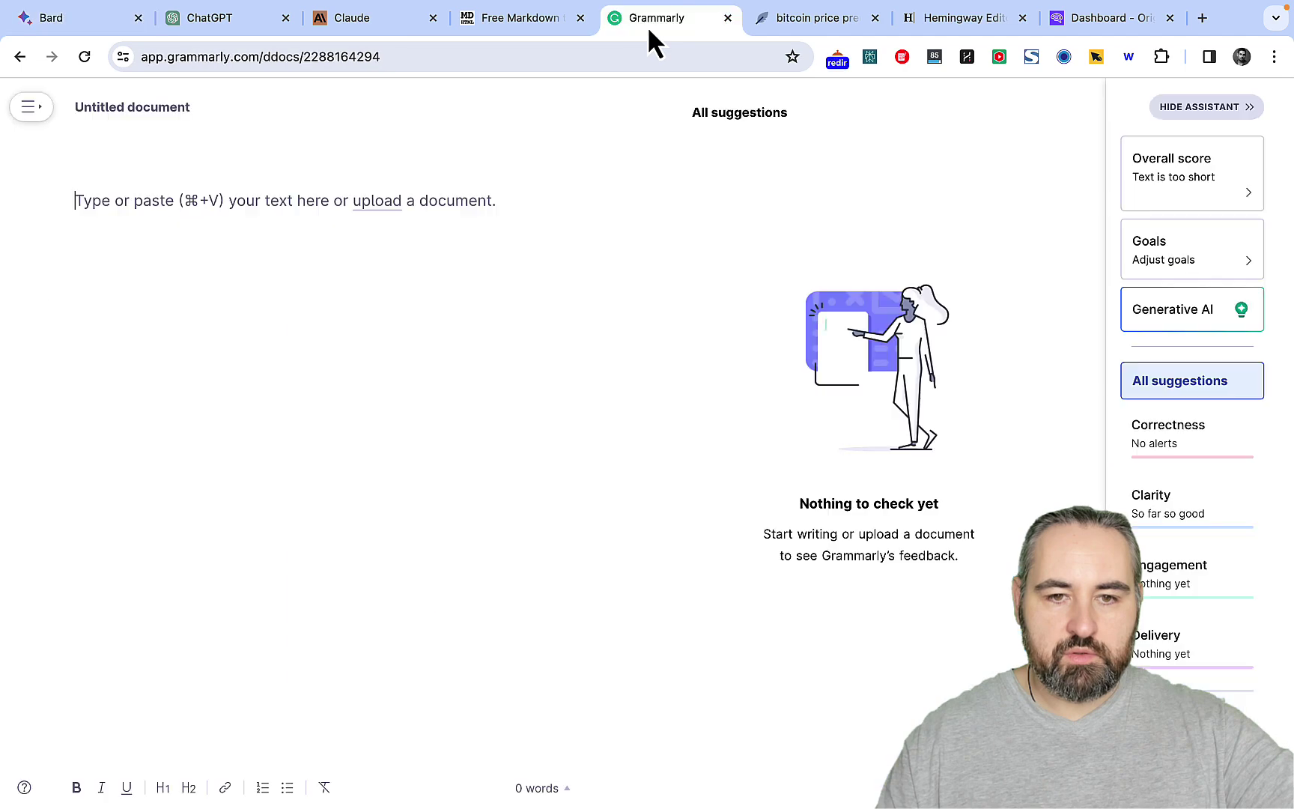
{"action": "key", "text": "super+v"}
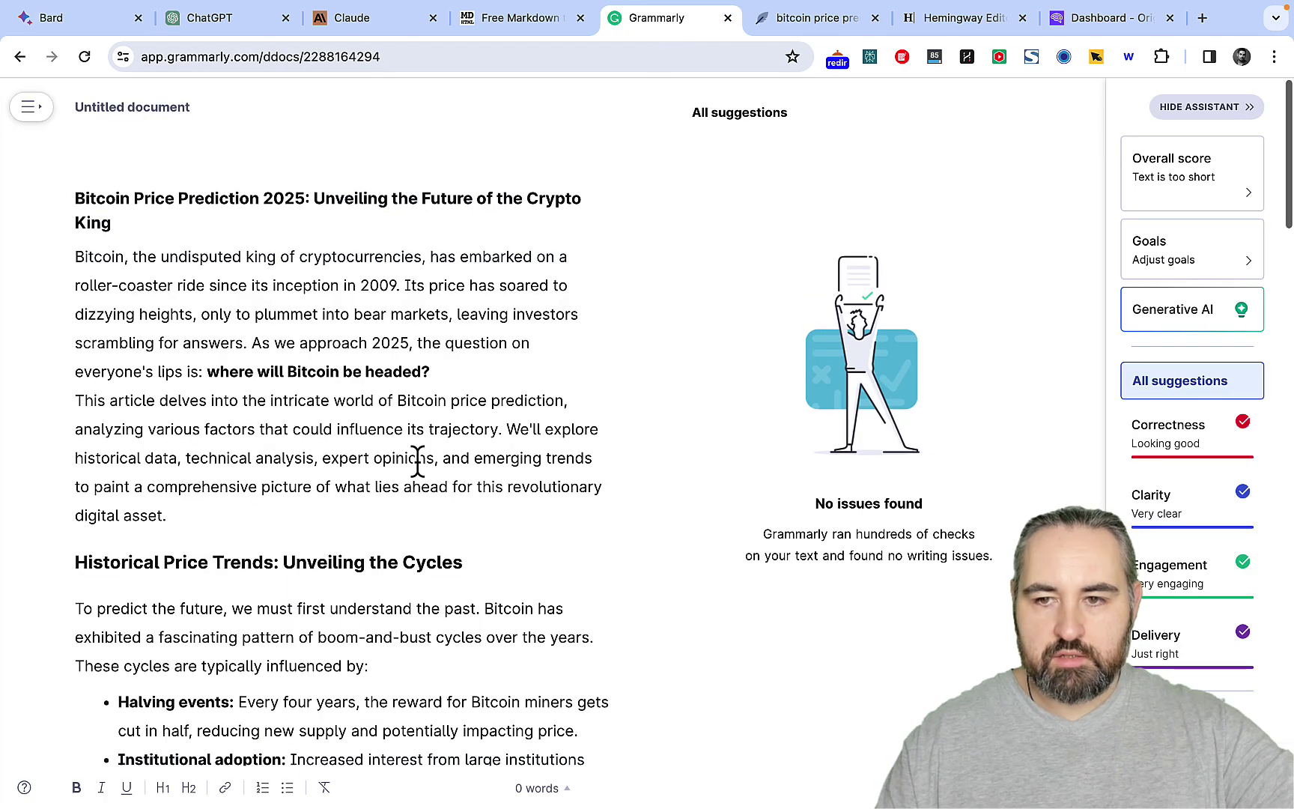
{"action": "scroll", "coordinate": [412, 458], "scroll_direction": "down", "scroll_amount": 12}
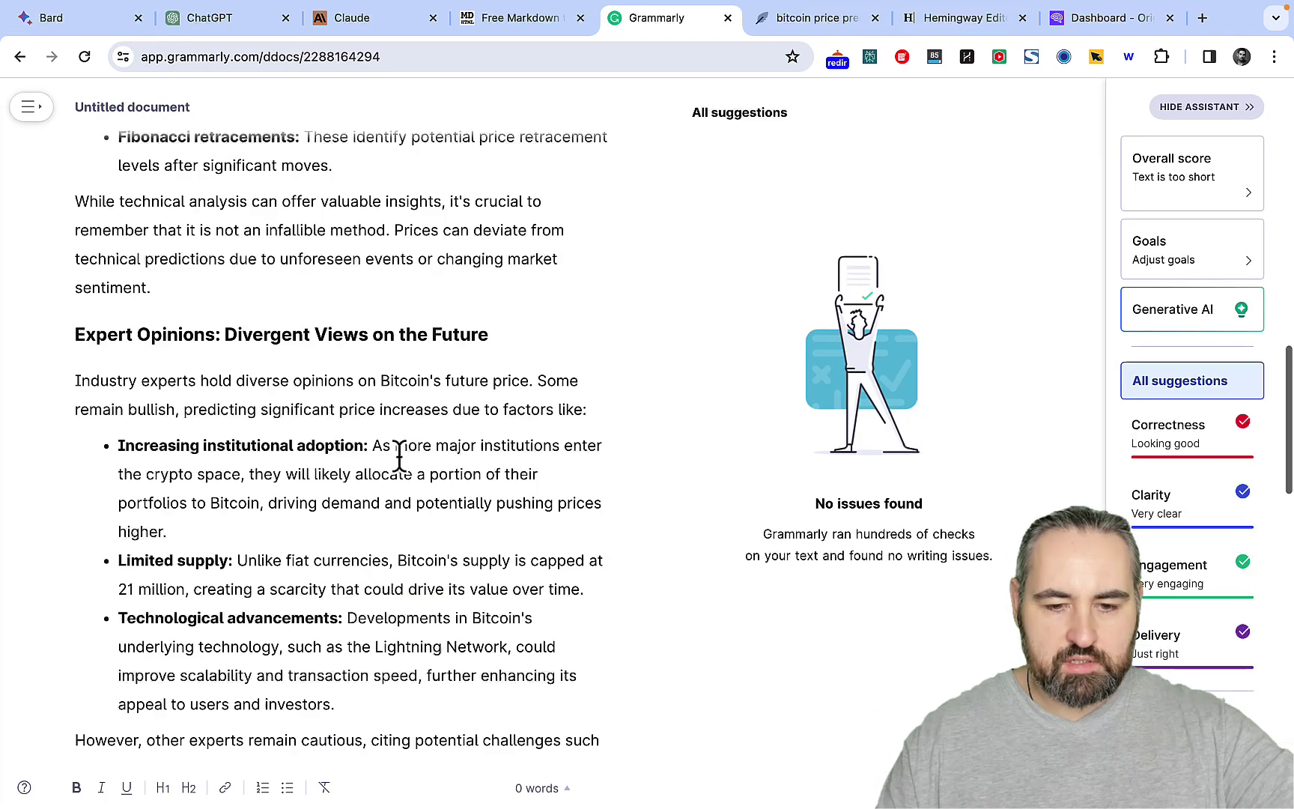
{"action": "scroll", "coordinate": [396, 449], "scroll_direction": "up", "scroll_amount": 7}
{"action": "scroll", "coordinate": [388, 513], "scroll_direction": "up", "scroll_amount": 5}
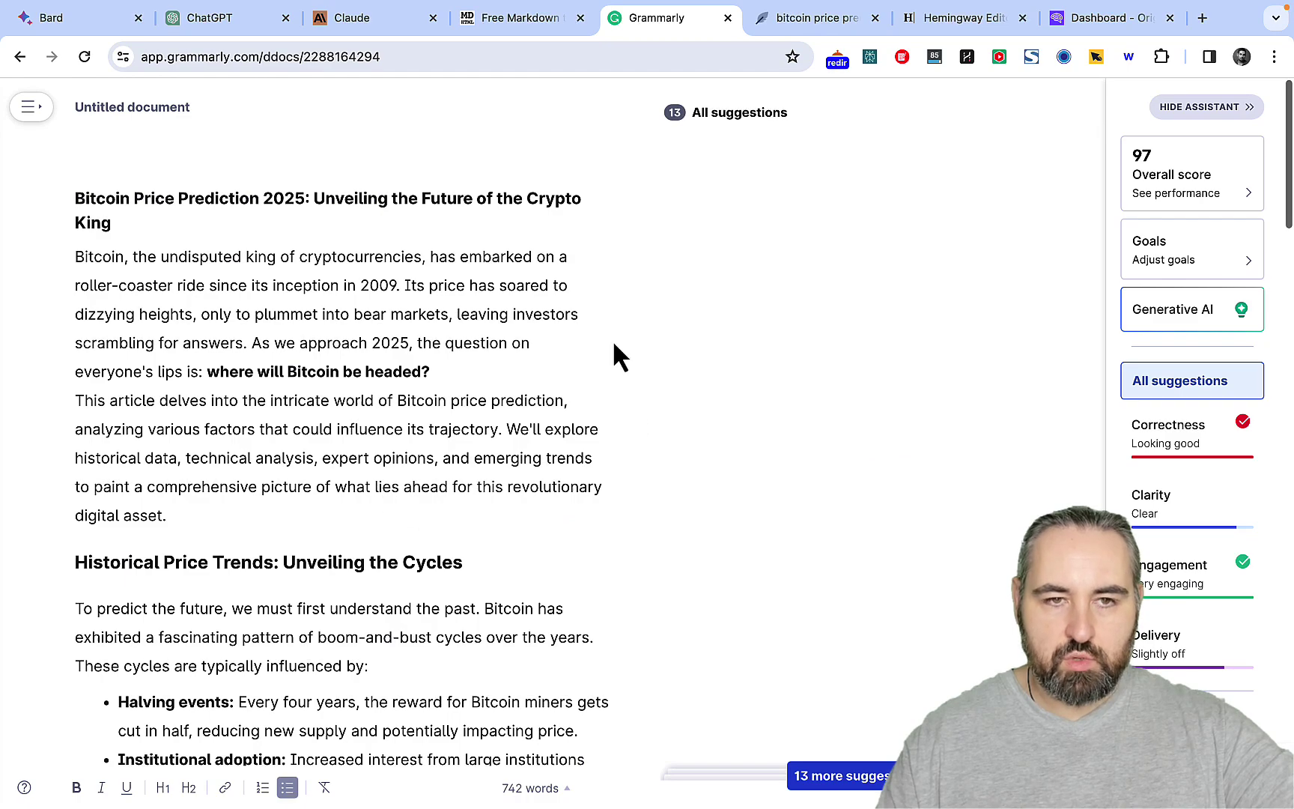
Step: Enter 712 in the Gemeni Pro Word Count cell of the comparison grid
{"action": "left_click", "coordinate": [96, 12]}
{"action": "scroll", "coordinate": [462, 393], "scroll_direction": "down", "scroll_amount": 15}
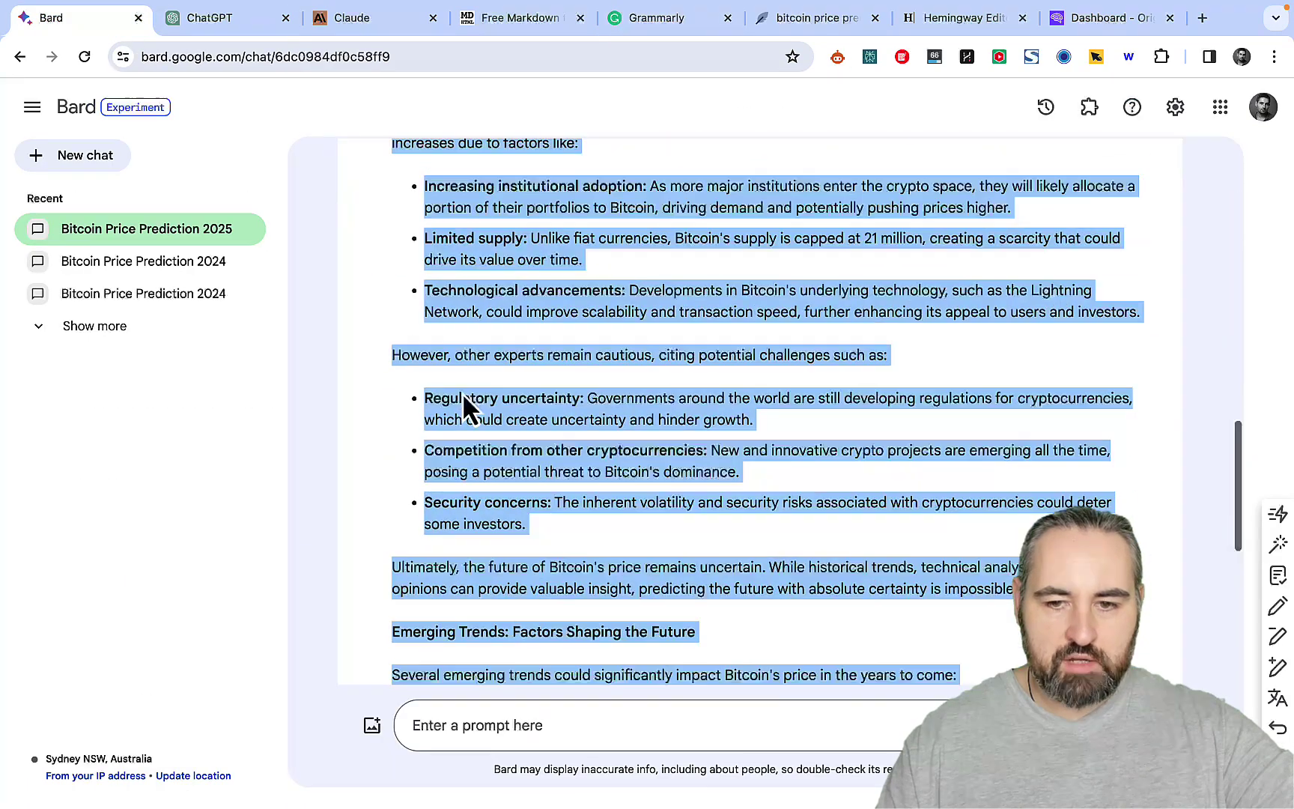
{"action": "scroll", "coordinate": [461, 390], "scroll_direction": "up", "scroll_amount": 3}
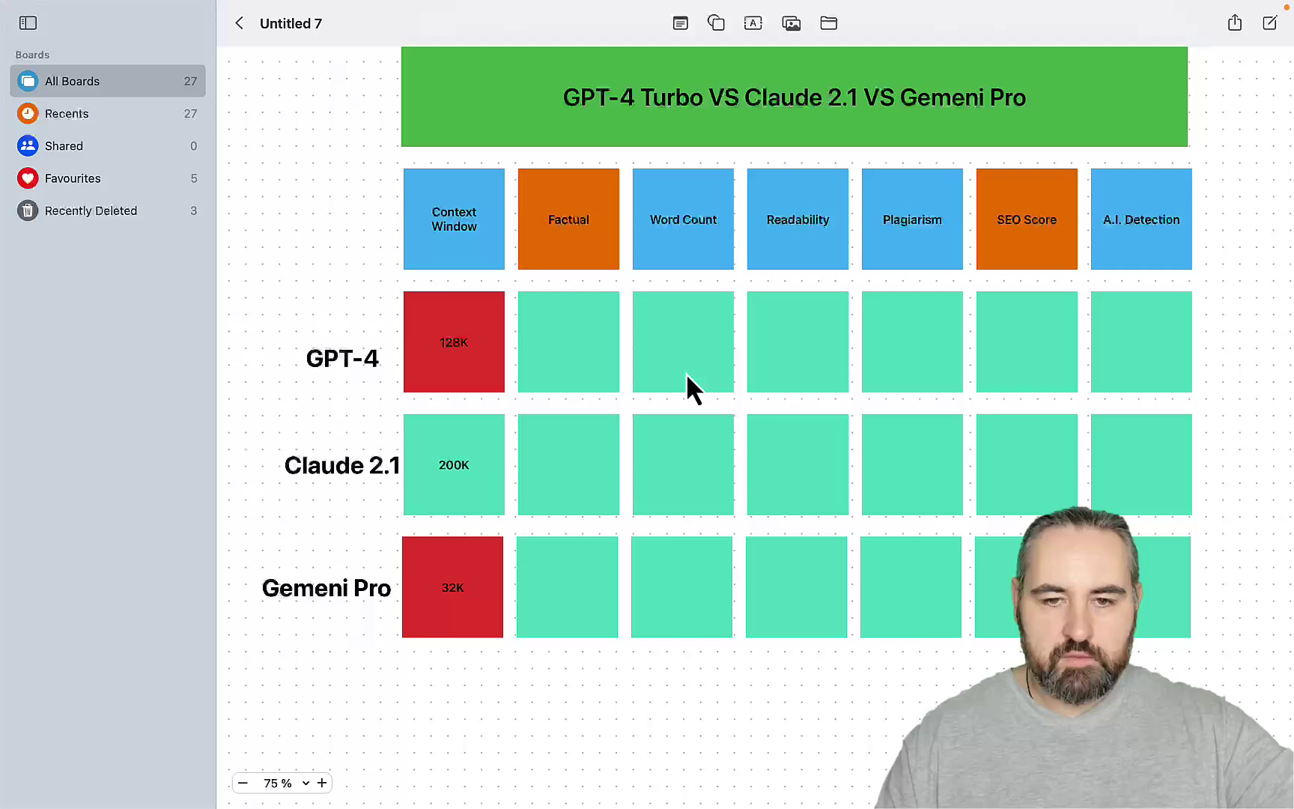
{"action": "left_click", "coordinate": [686, 371]}
{"action": "right_click", "coordinate": [693, 586]}
{"action": "key", "text": "Escape"}
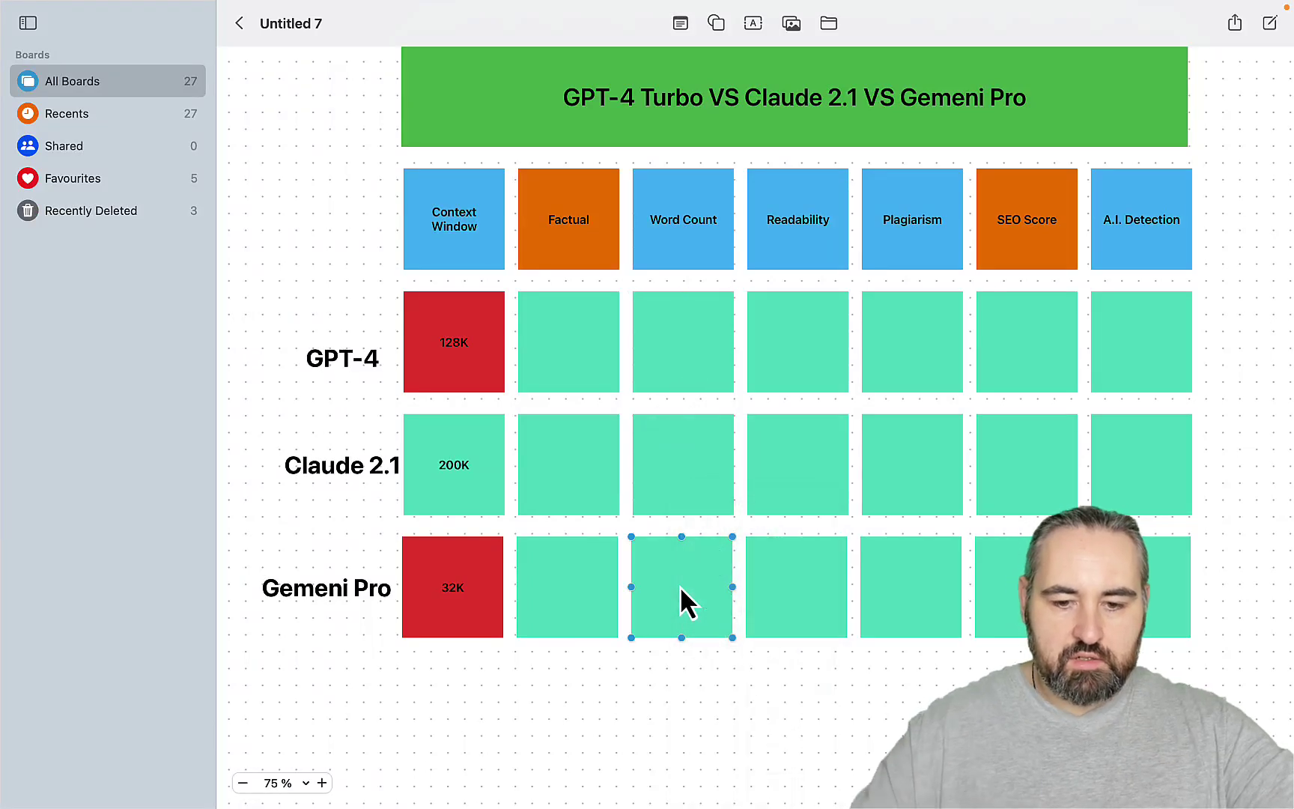
{"action": "type", "text": "712"}
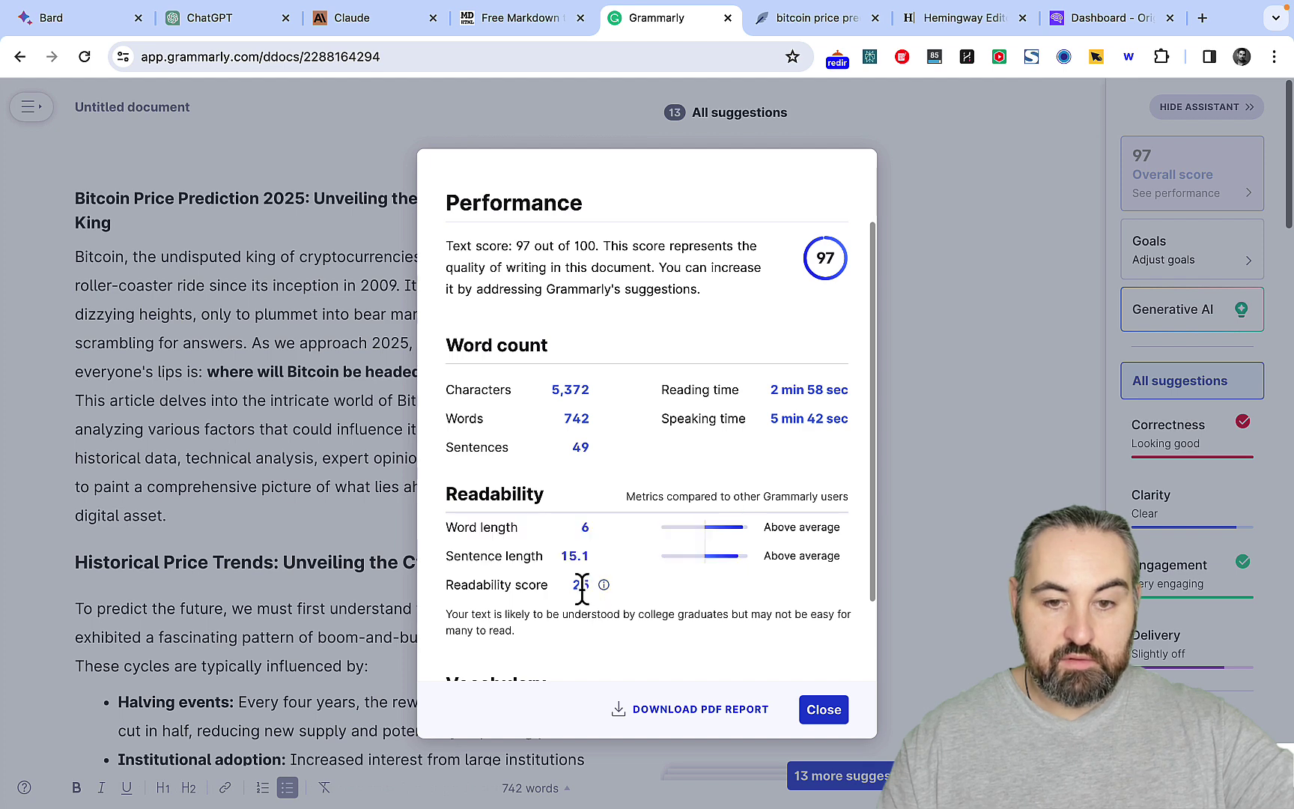
{"action": "mouse_move", "coordinate": [597, 779]}
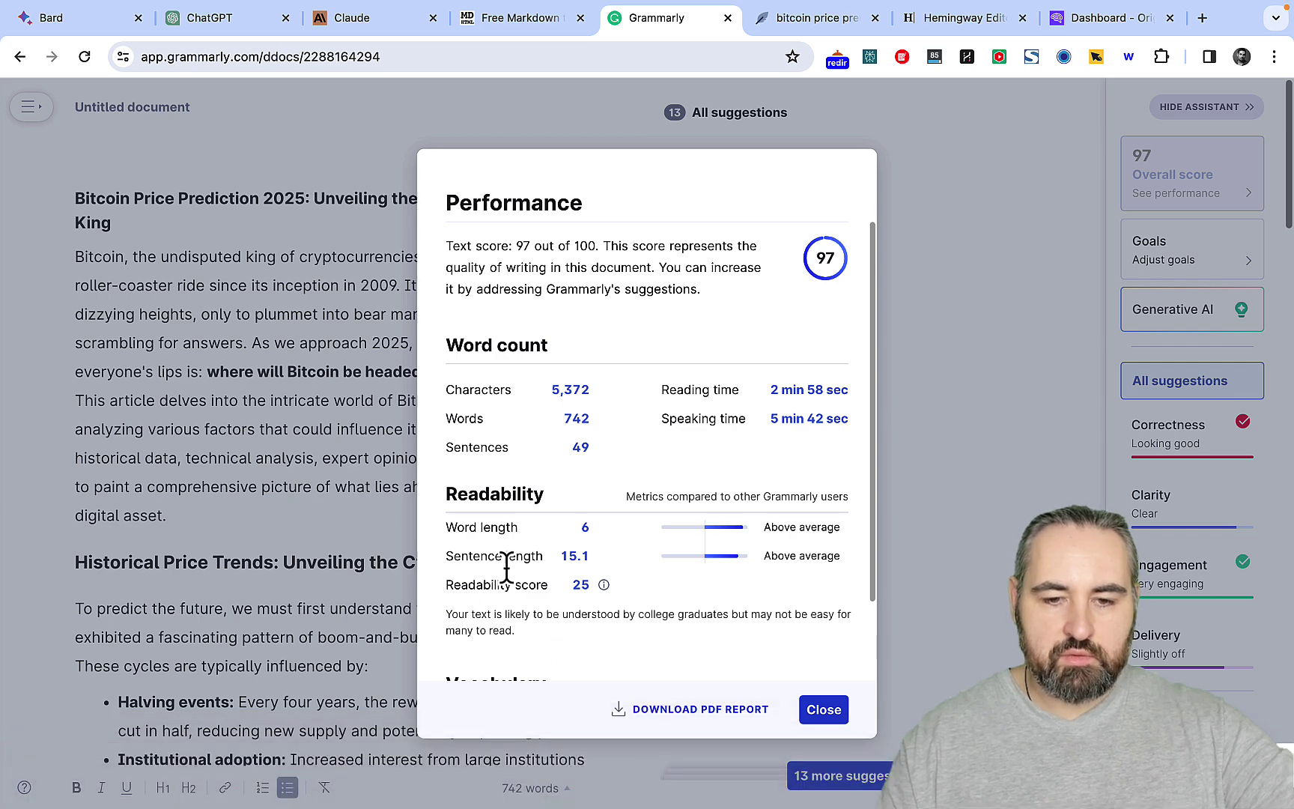
Step: Close Grammarly's performance details and paste the article into Hemingway Editor for grading
{"action": "left_click", "coordinate": [372, 558]}
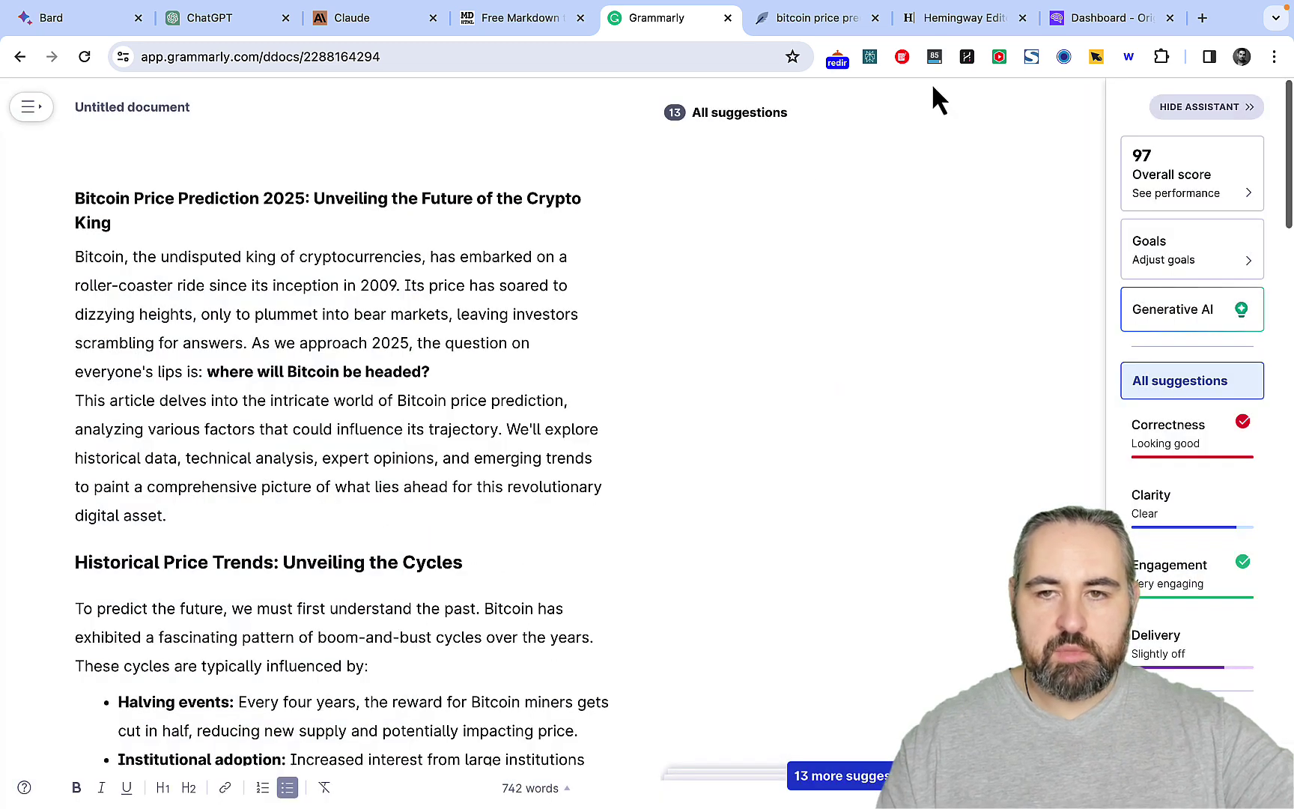
{"action": "left_click", "coordinate": [934, 16]}
{"action": "key", "text": "super+v"}
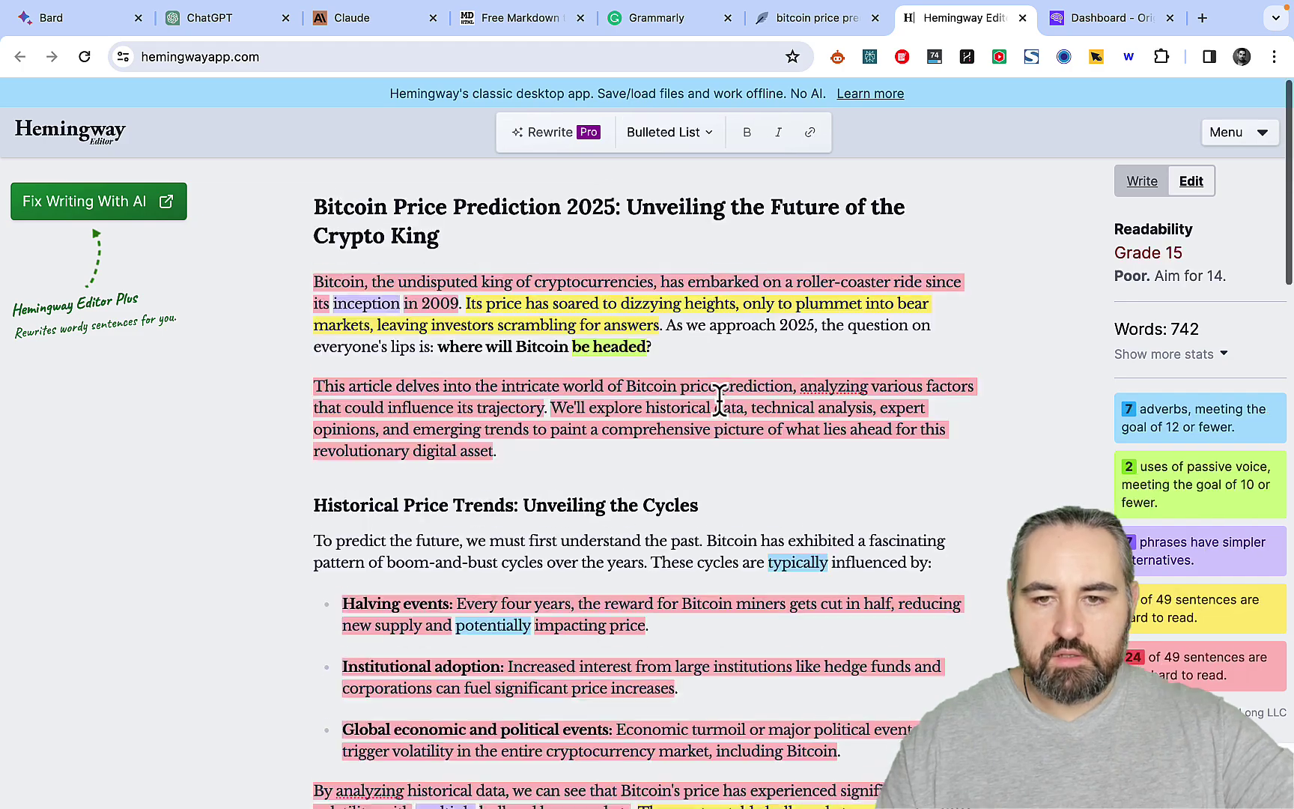
{"action": "scroll", "coordinate": [719, 401], "scroll_direction": "down", "scroll_amount": 15}
{"action": "mouse_move", "coordinate": [832, 805]}
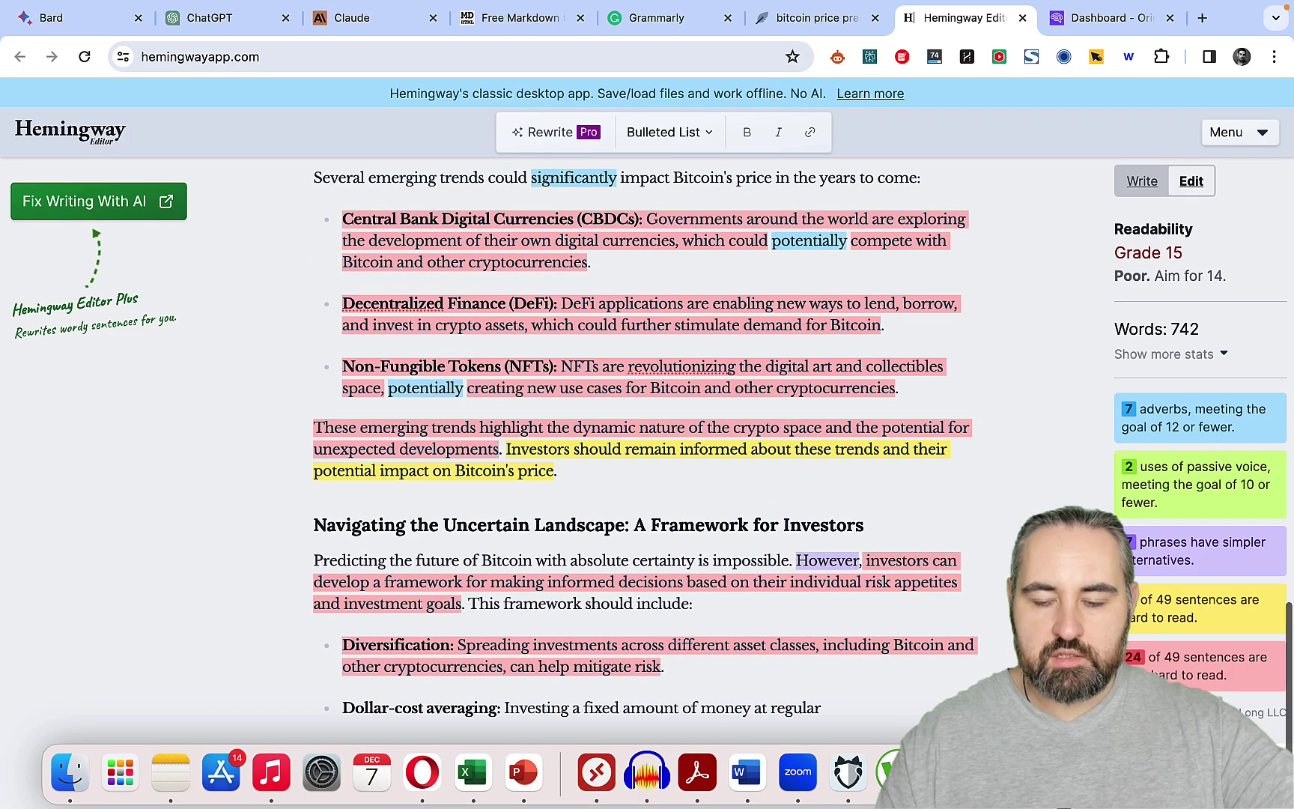
Step: Run Grammarly's plagiarism check on the Bard article, which reports a 7% match
{"action": "left_click", "coordinate": [682, 19]}
{"action": "left_click", "coordinate": [1198, 714]}
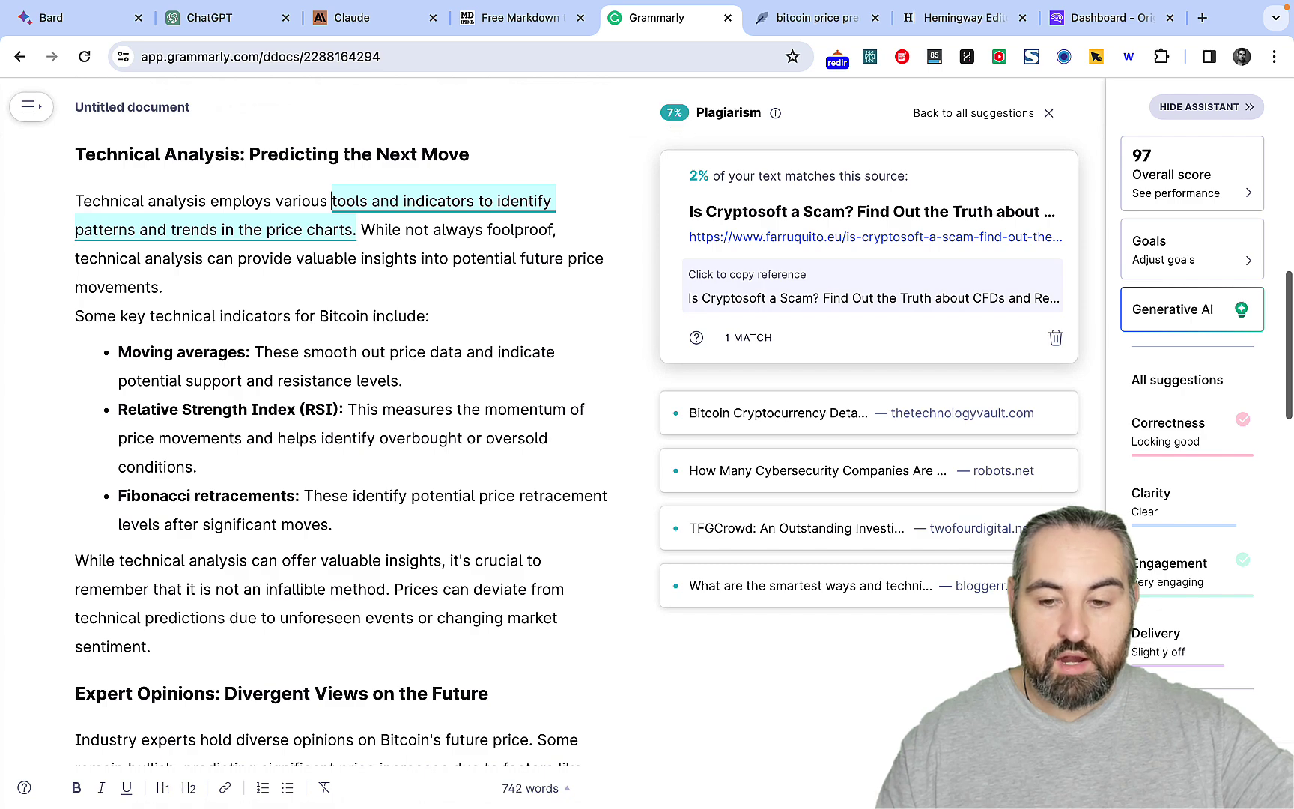
Step: Enter 7 in Gemeni Pro's Plagiarism cell, then bring up the Originality.ai dashboard
{"action": "left_click", "coordinate": [893, 783]}
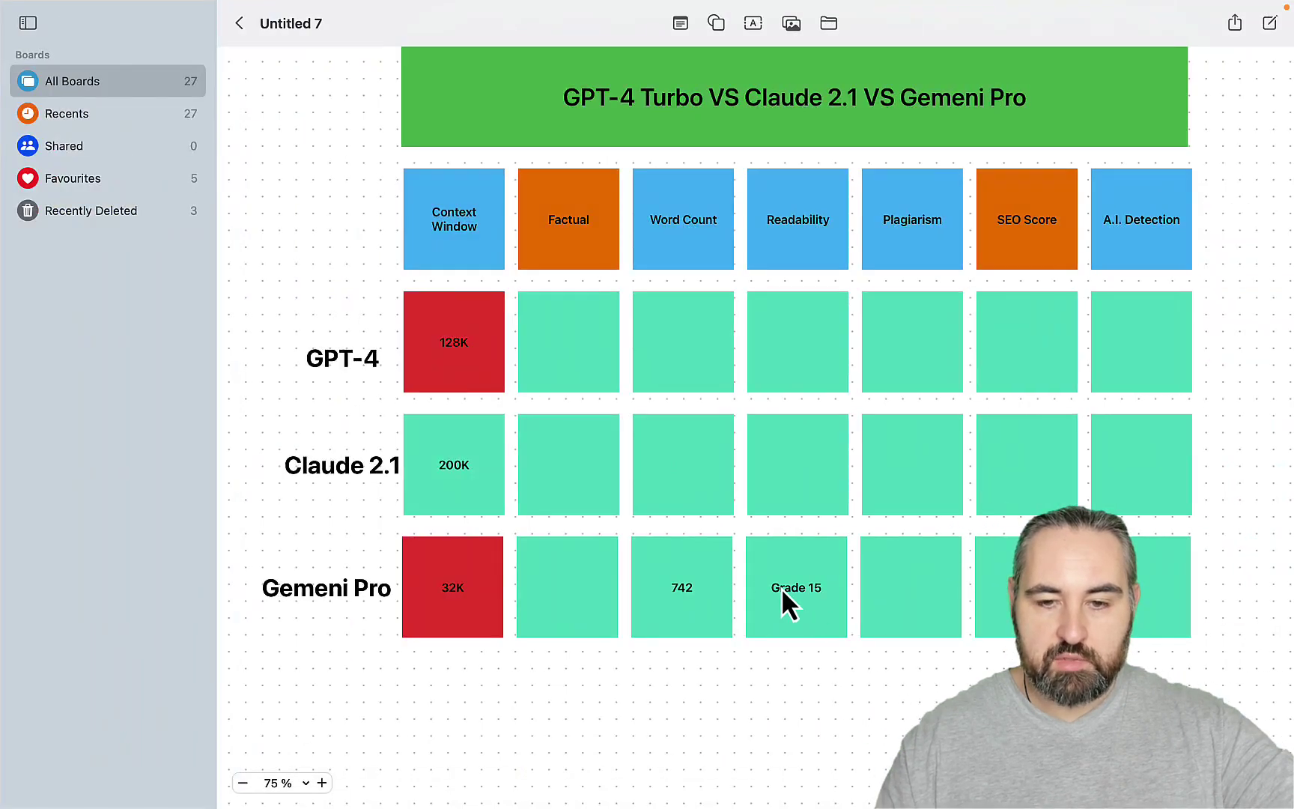
{"action": "left_click", "coordinate": [903, 604]}
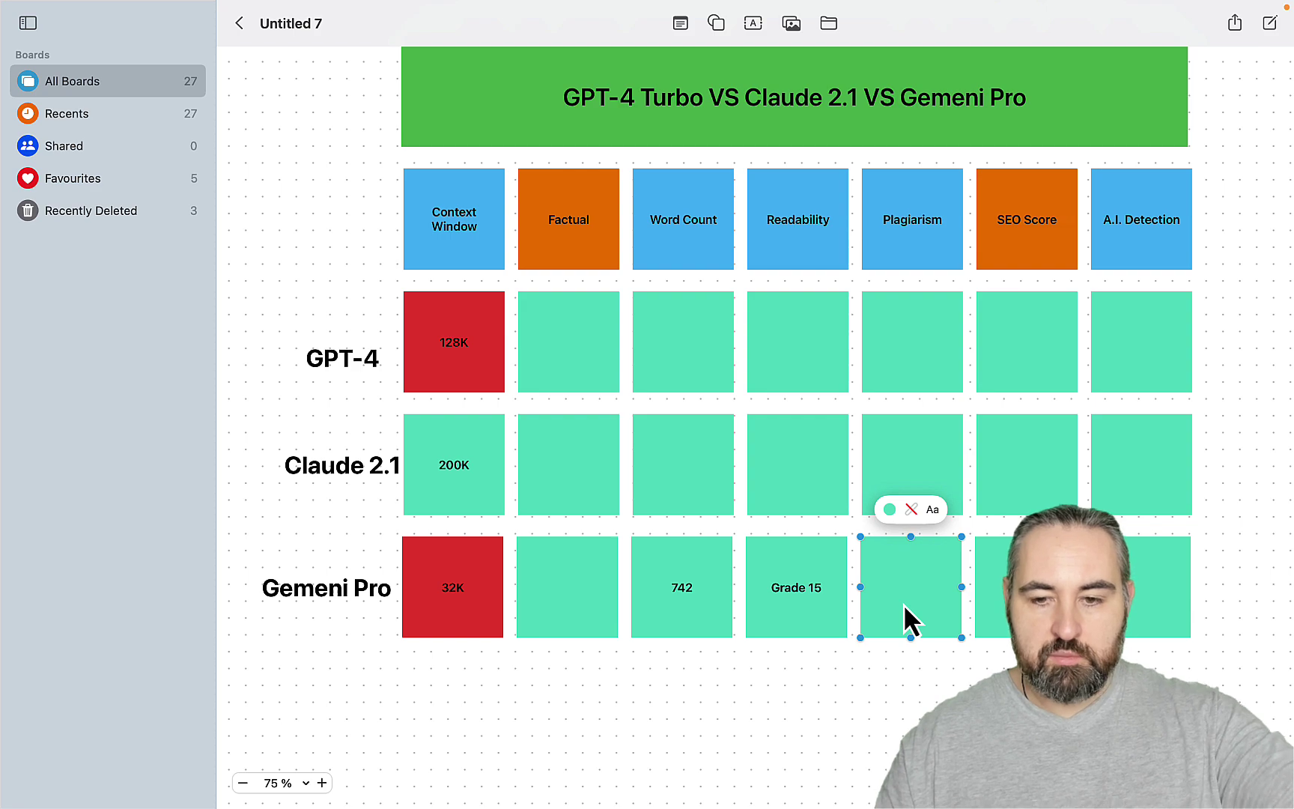
{"action": "type", "text": "7"}
{"action": "key", "text": "Escape"}
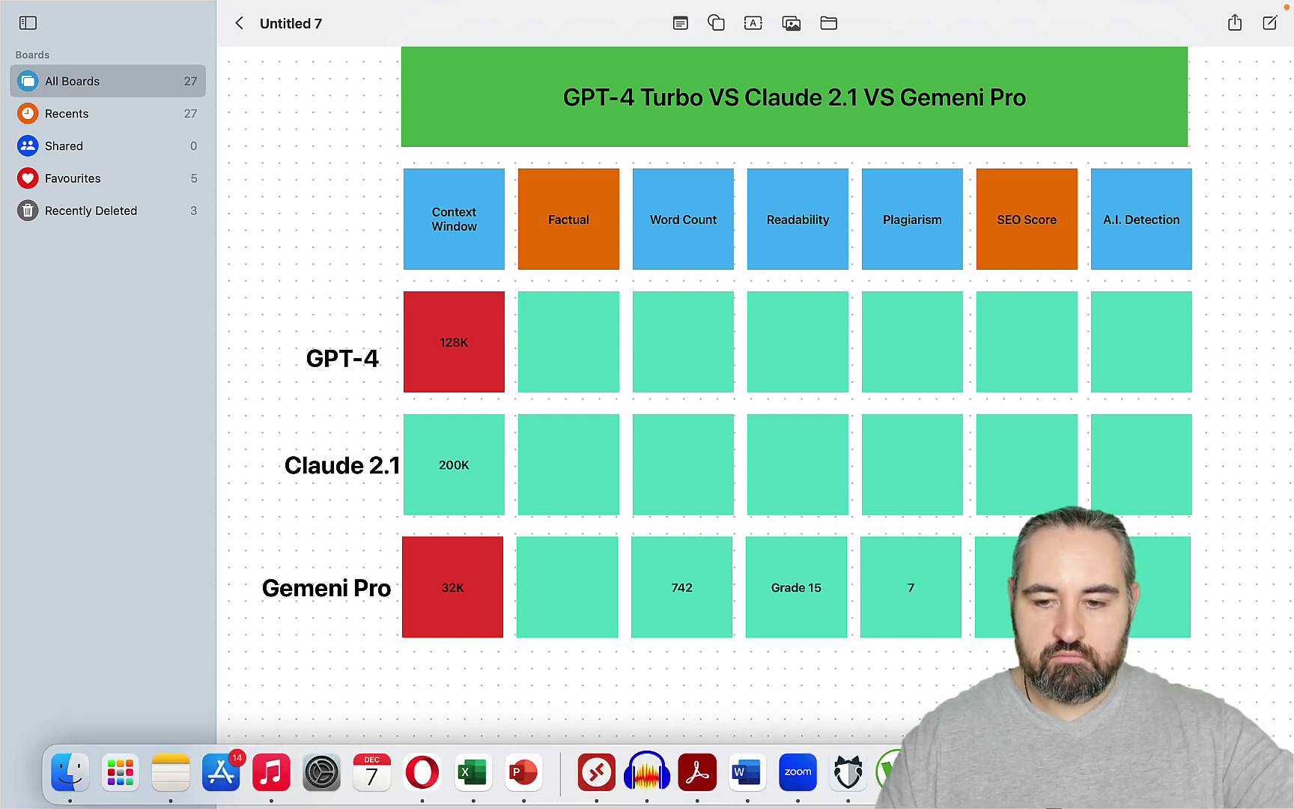
{"action": "left_click", "coordinate": [931, 779]}
{"action": "left_click", "coordinate": [1059, 18]}
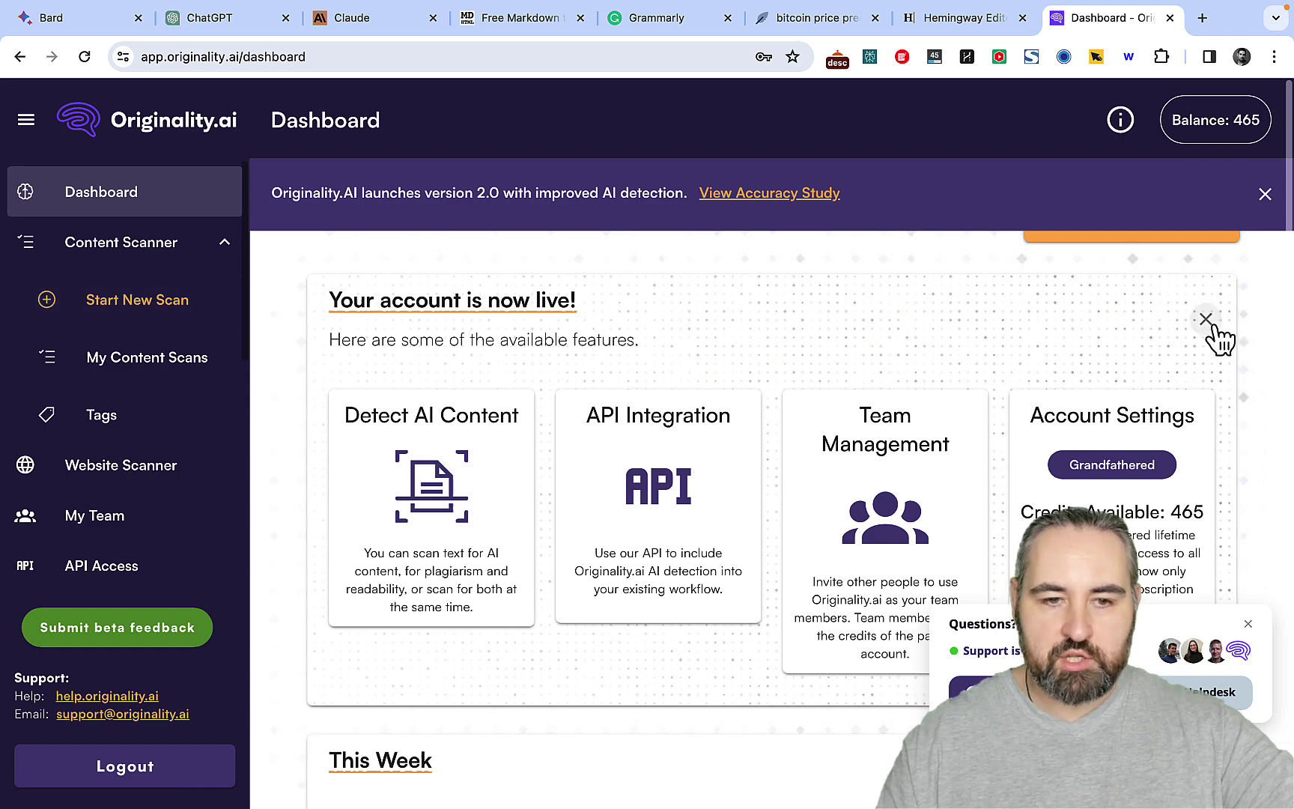
Step: Run an AI-detection-only Originality.ai scan on the pasted Bard article
{"action": "left_click", "coordinate": [127, 304]}
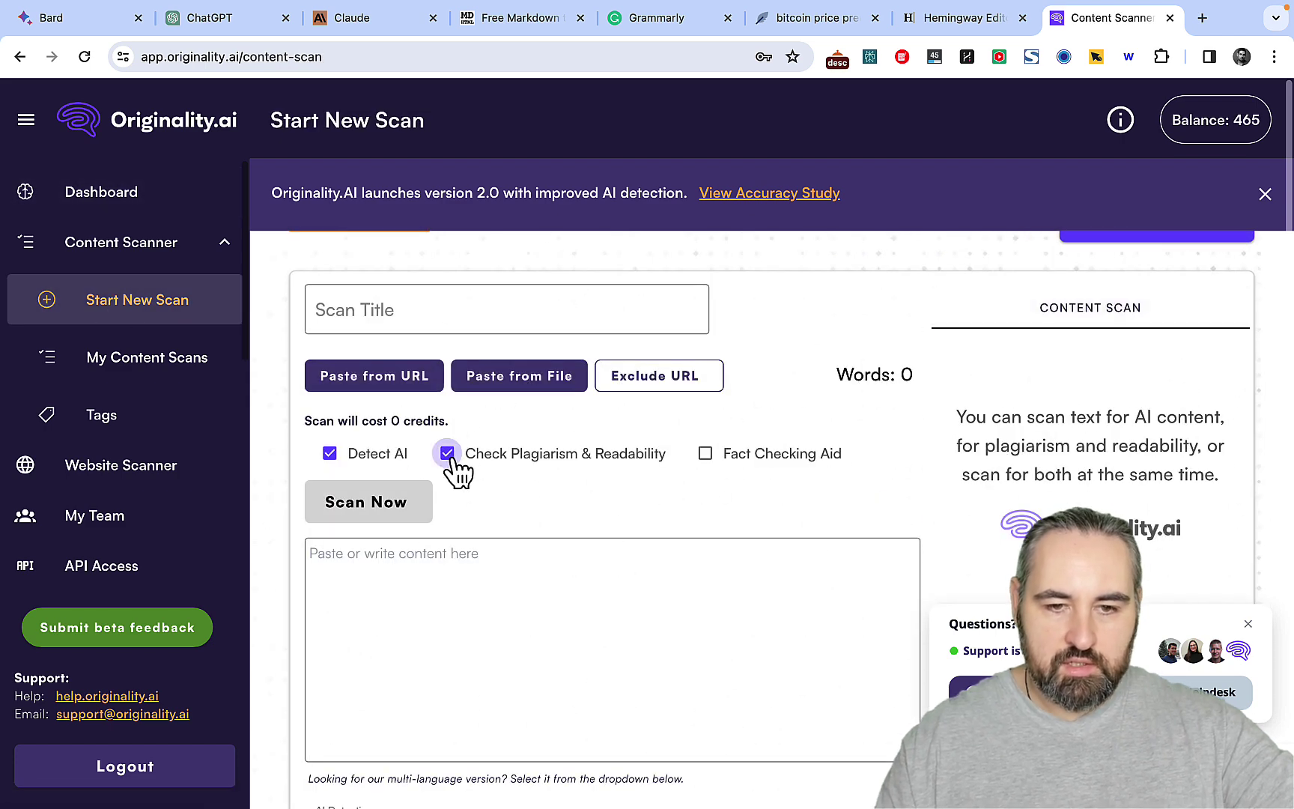
{"action": "left_click", "coordinate": [448, 454]}
{"action": "left_click", "coordinate": [419, 580]}
{"action": "key", "text": "ctrl+v"}
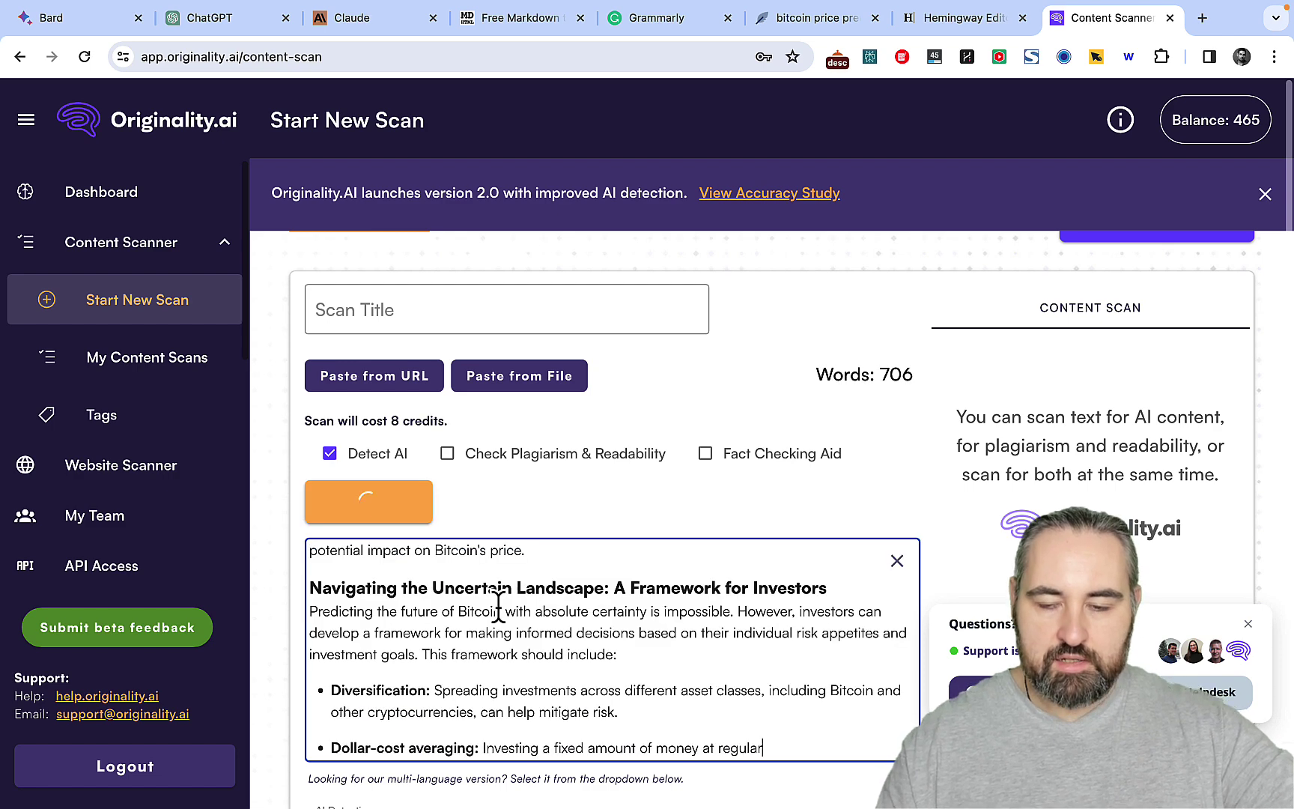
{"action": "left_click", "coordinate": [375, 503]}
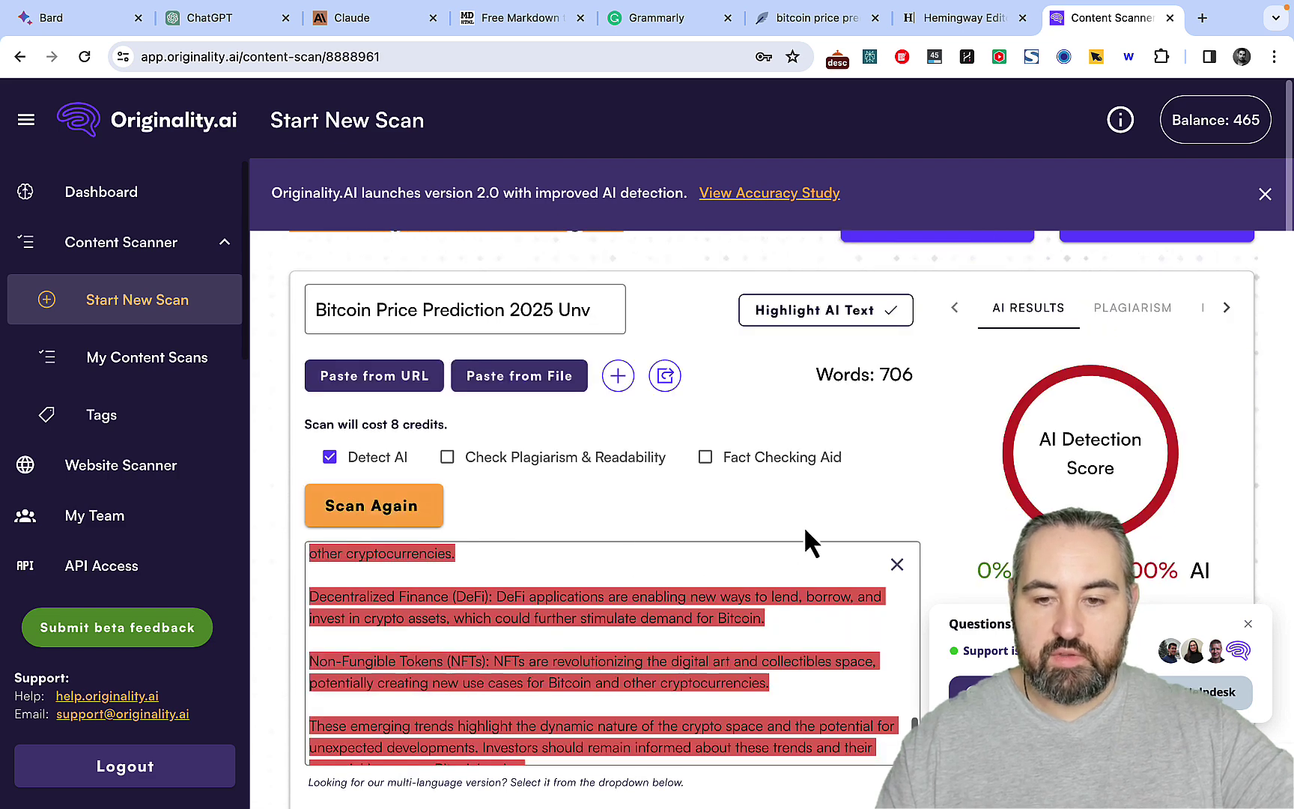
{"action": "mouse_move", "coordinate": [824, 808]}
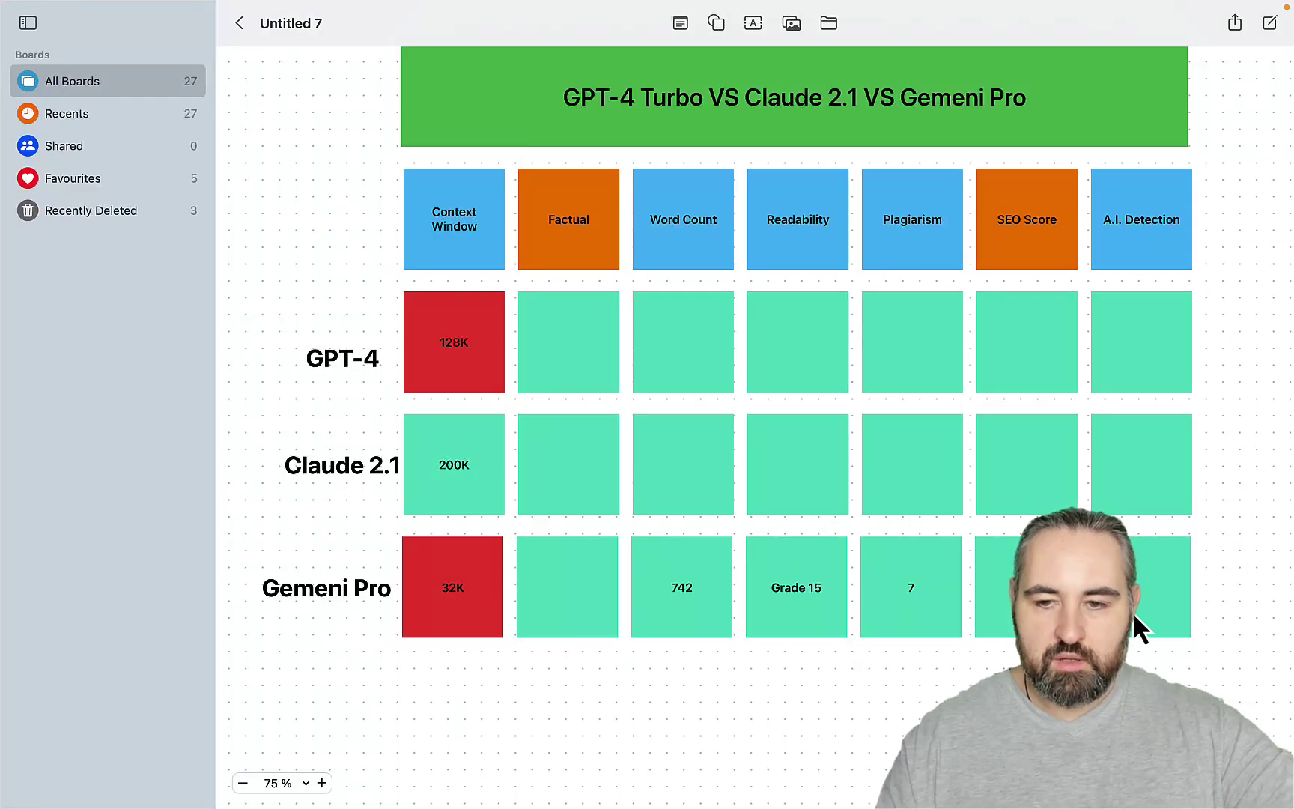
Step: Type 0 into Gemeni Pro's A.I. Detection cell and return to the browser
{"action": "left_click", "coordinate": [1135, 607]}
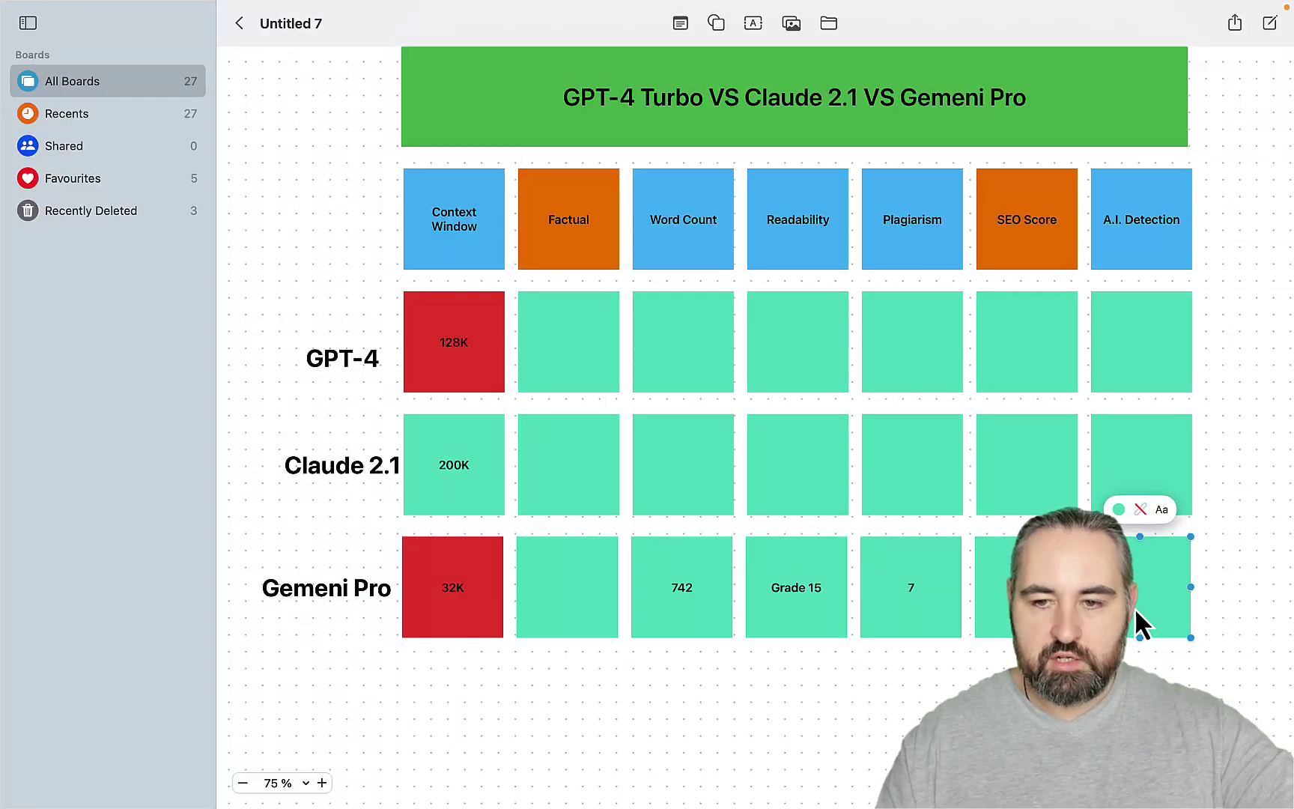
{"action": "type", "text": "0"}
{"action": "left_click", "coordinate": [832, 785]}
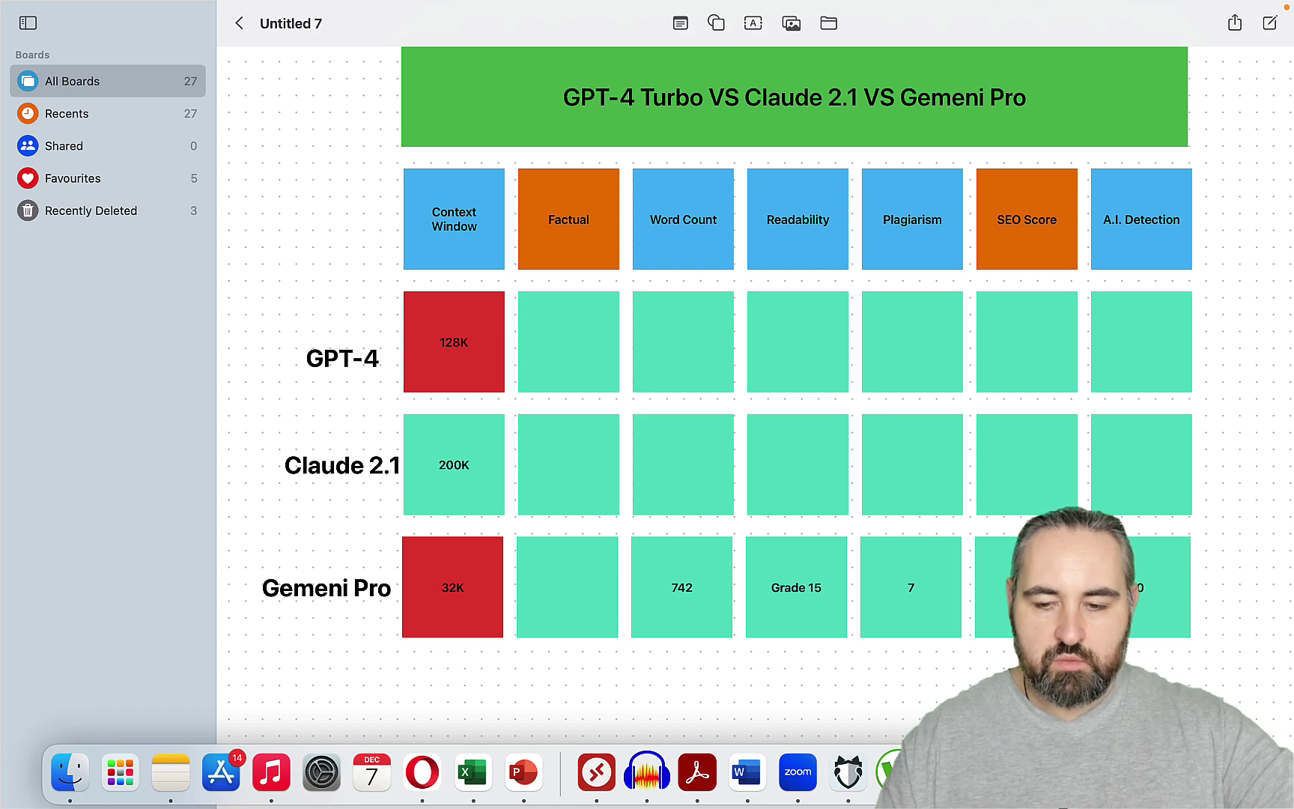
{"action": "key", "text": "ctrl+Left"}
Step: Ask Bard who won the 2023 Wimbledon, then enter 1 in Gemeni Pro's Factual cell
{"action": "key", "text": "super+1"}
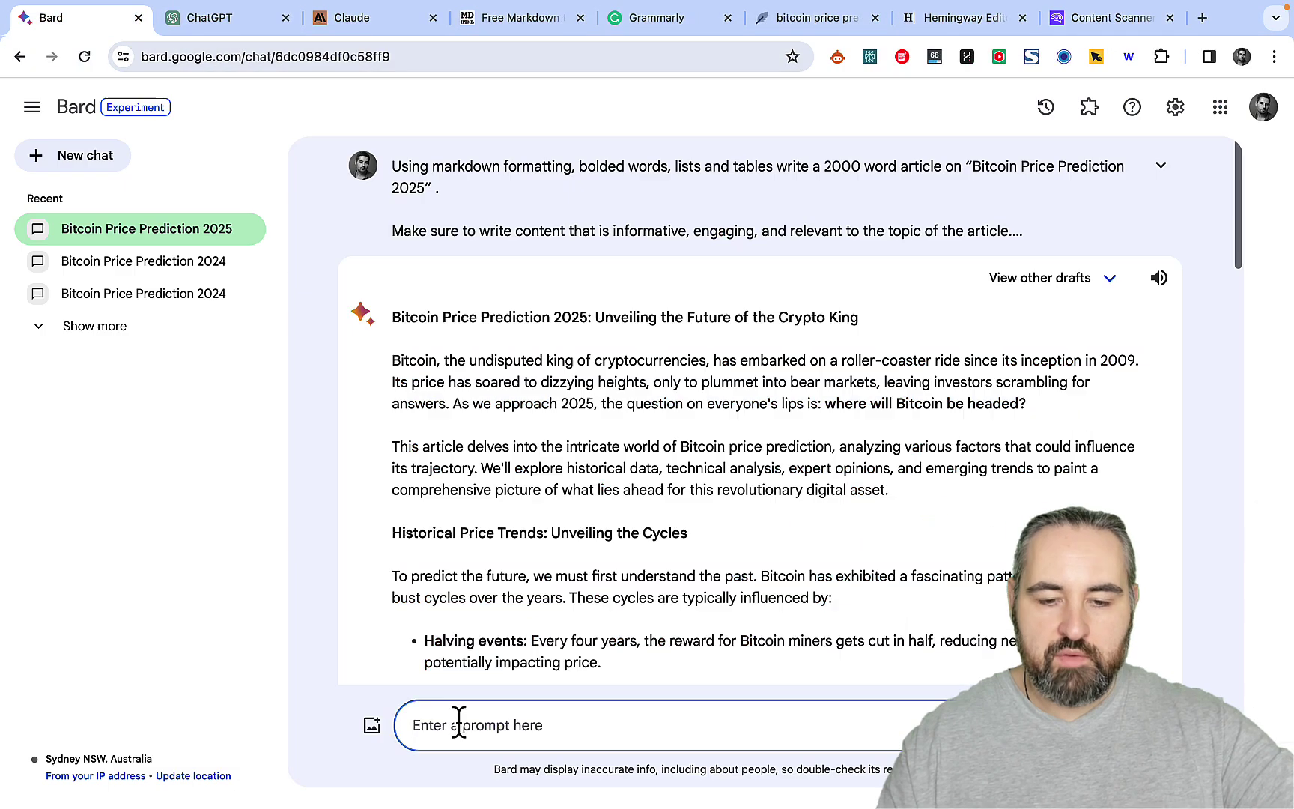
{"action": "type", "text": "wh"}
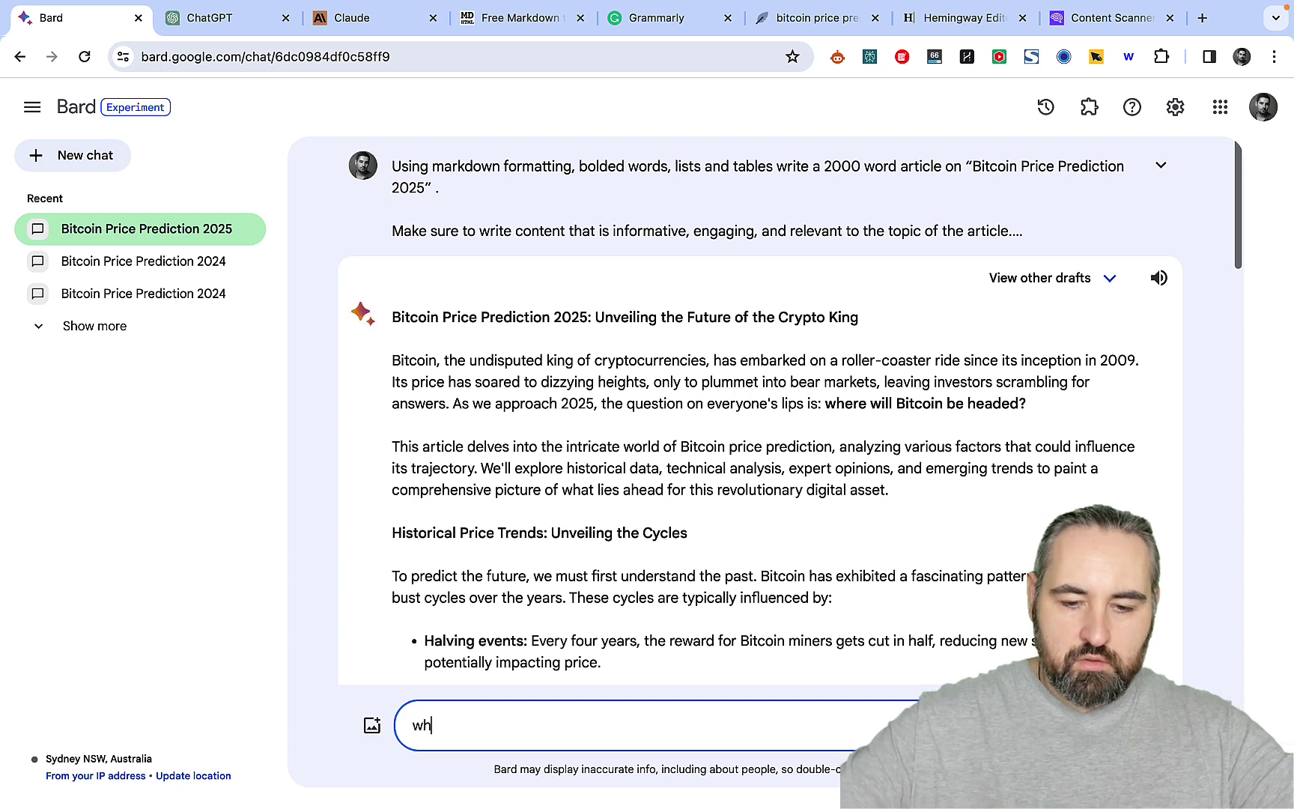
{"action": "type", "text": "o won the "}
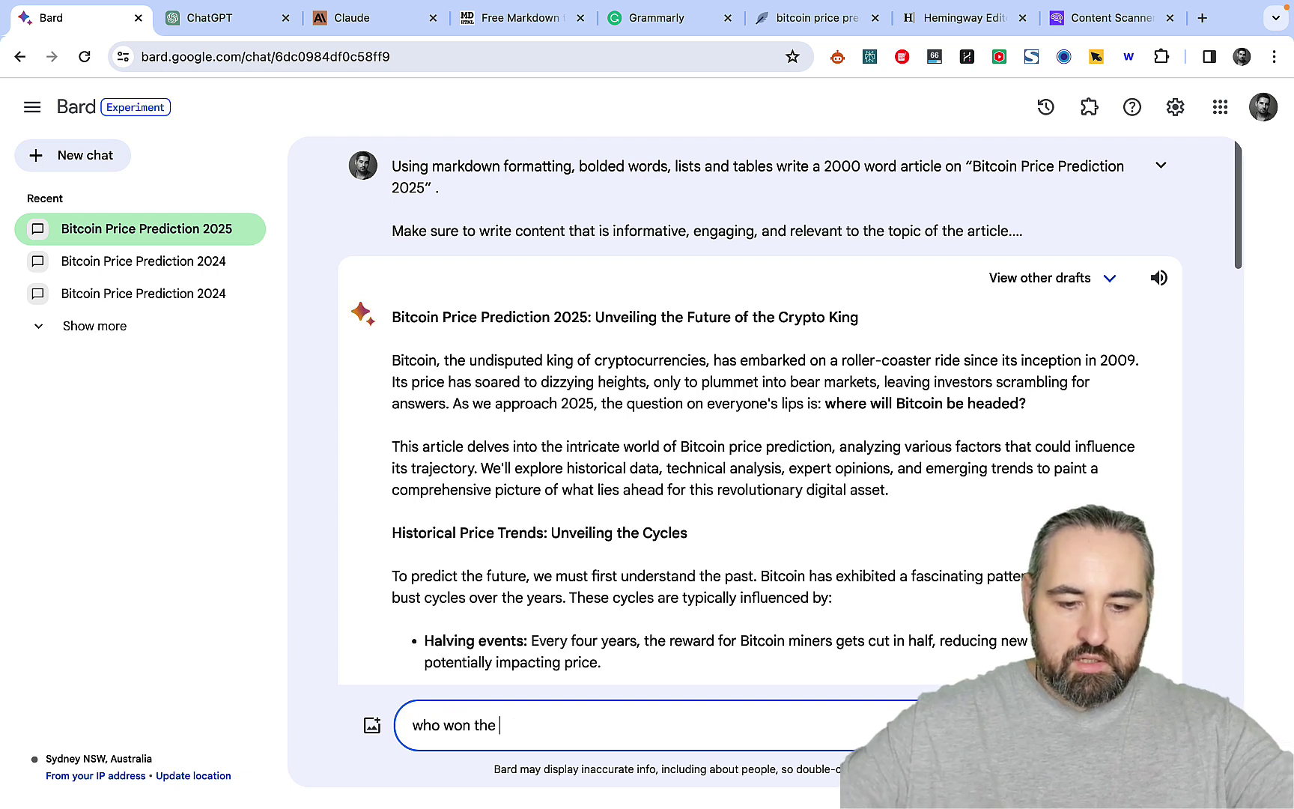
{"action": "type", "text": "2023 Wi"}
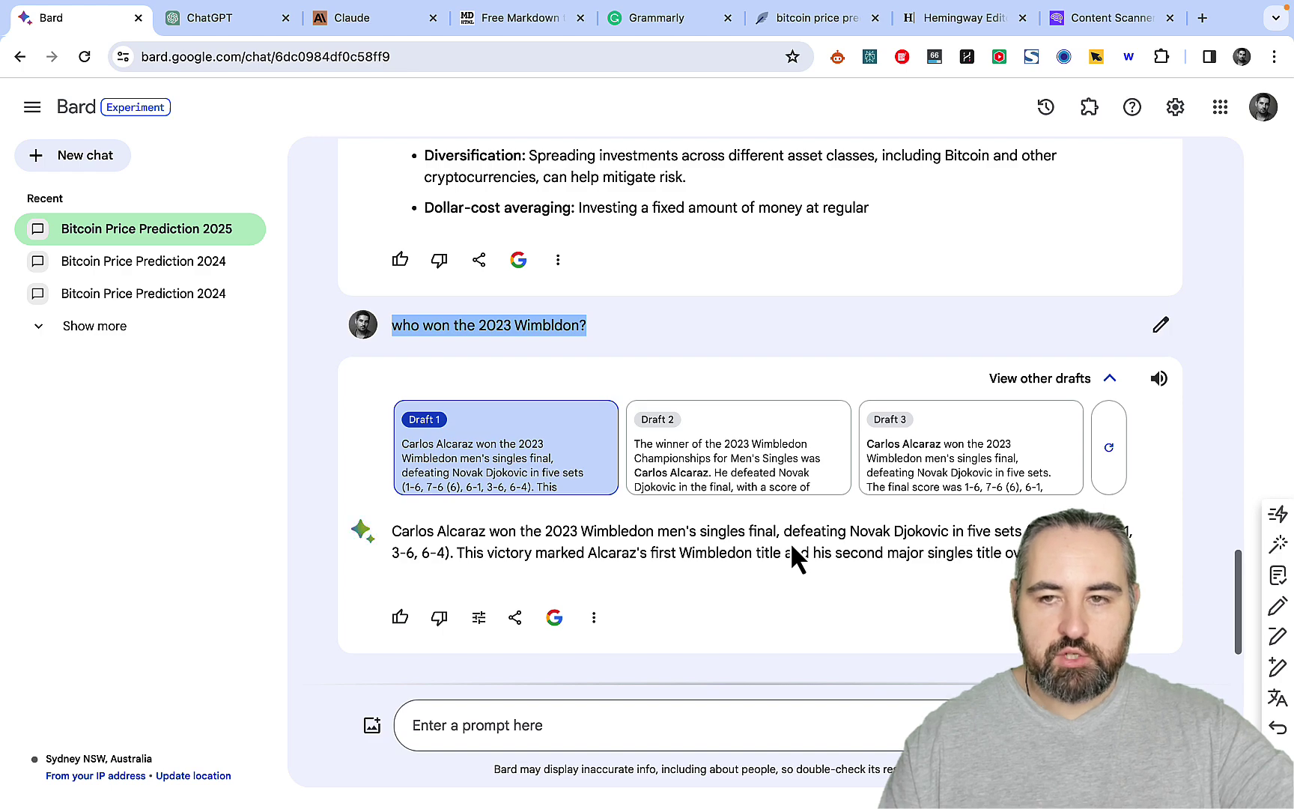
{"action": "mouse_move", "coordinate": [797, 771]}
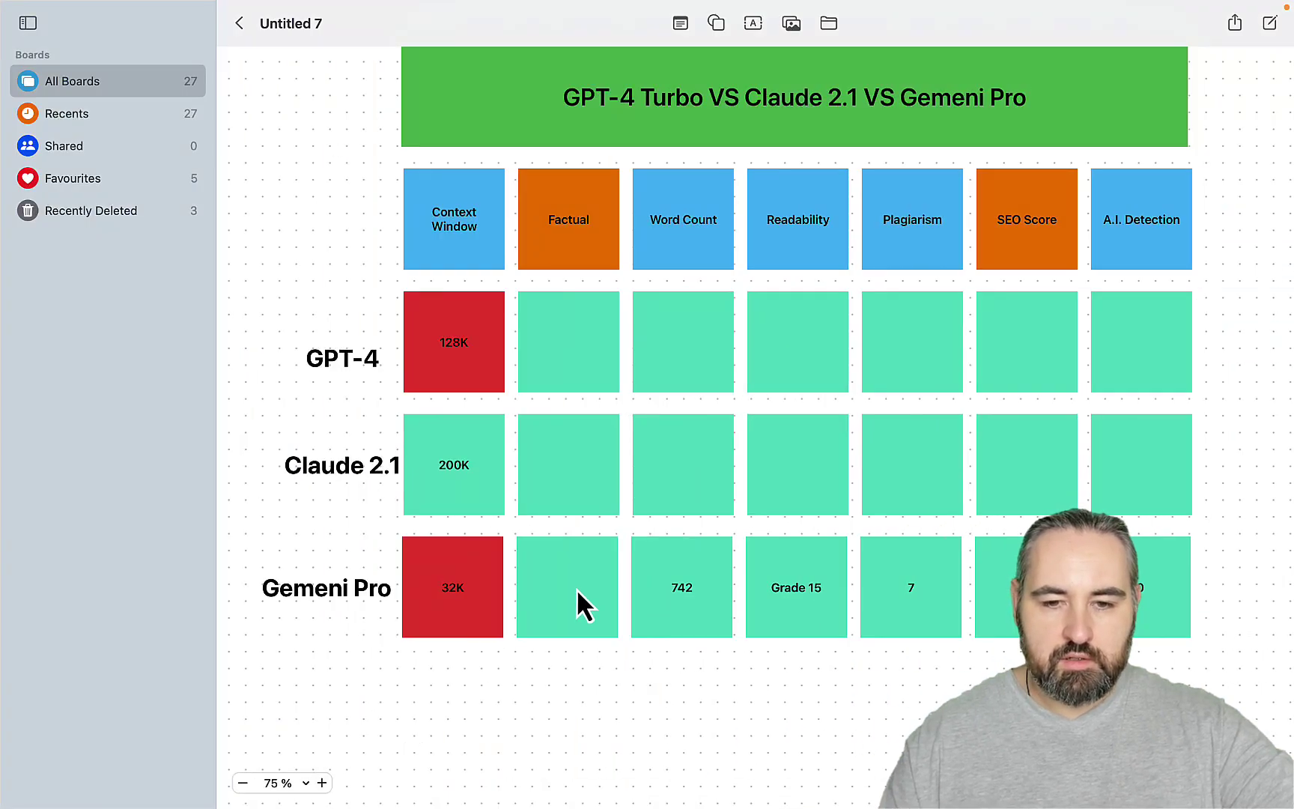
{"action": "double_click", "coordinate": [578, 590]}
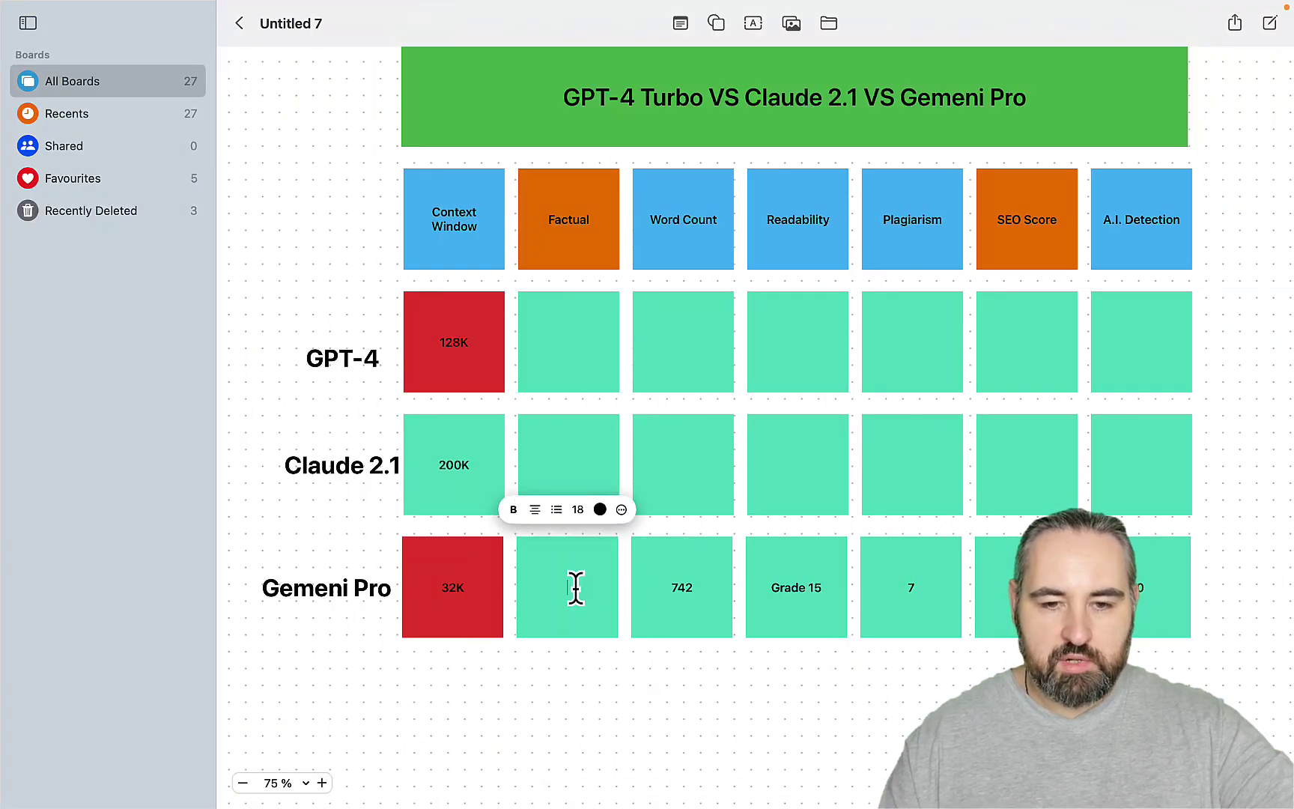
{"action": "left_click", "coordinate": [612, 688]}
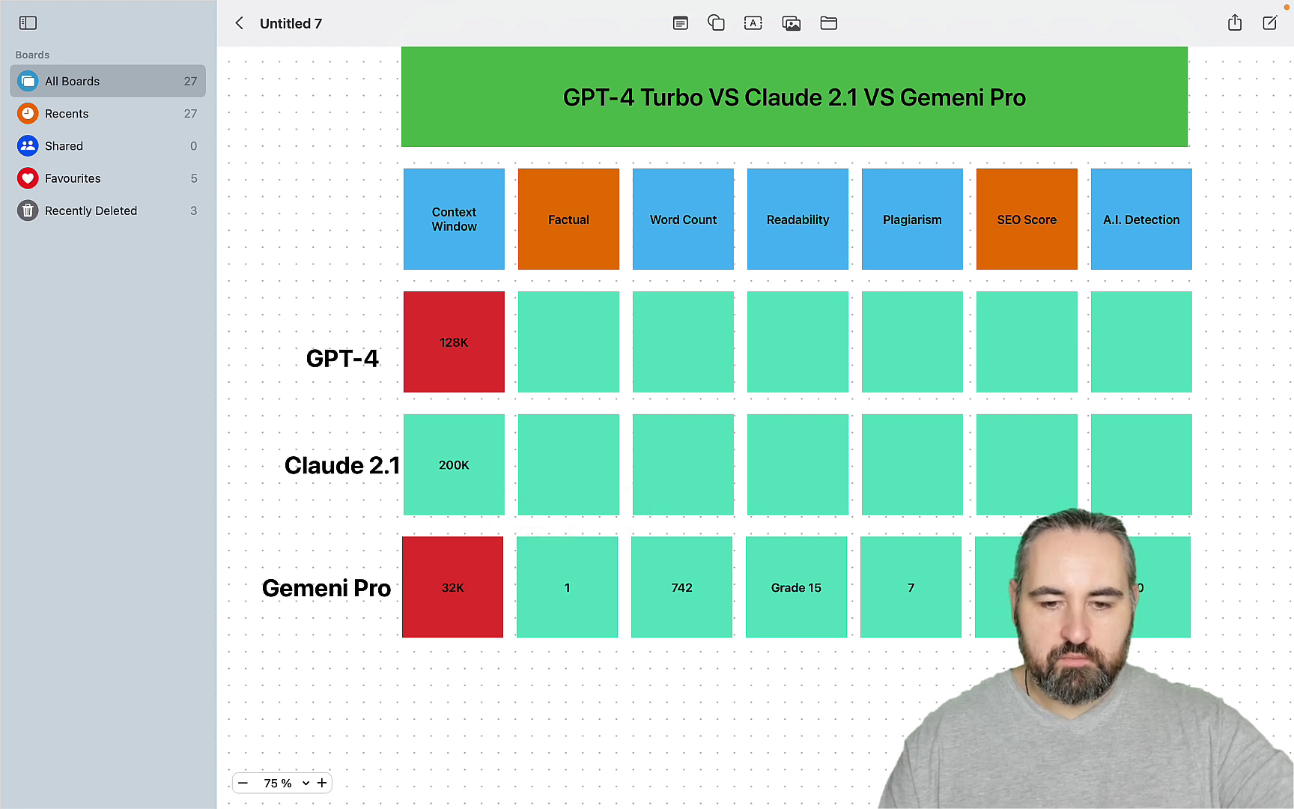
{"action": "mouse_move", "coordinate": [647, 802]}
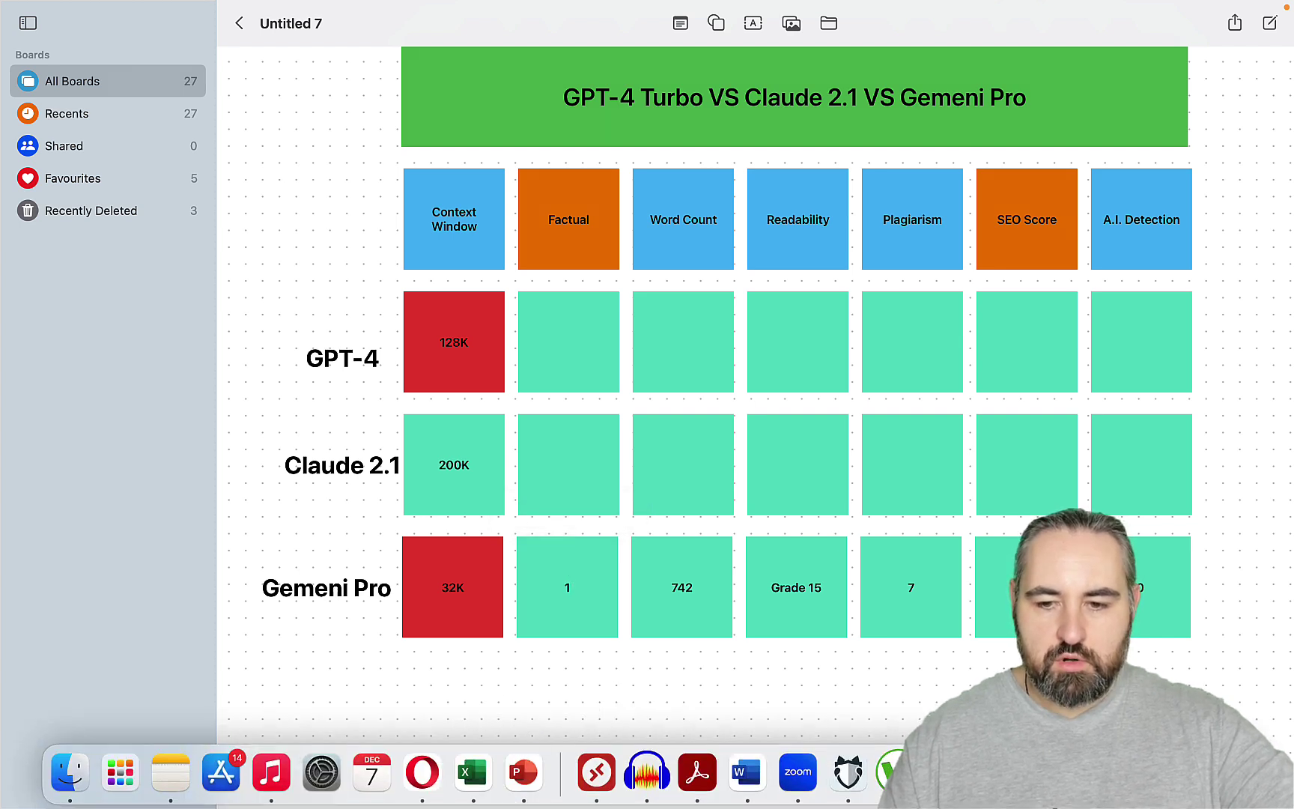
{"action": "key", "text": "super+Tab"}
{"action": "scroll", "coordinate": [863, 512], "scroll_direction": "up", "scroll_amount": 15}
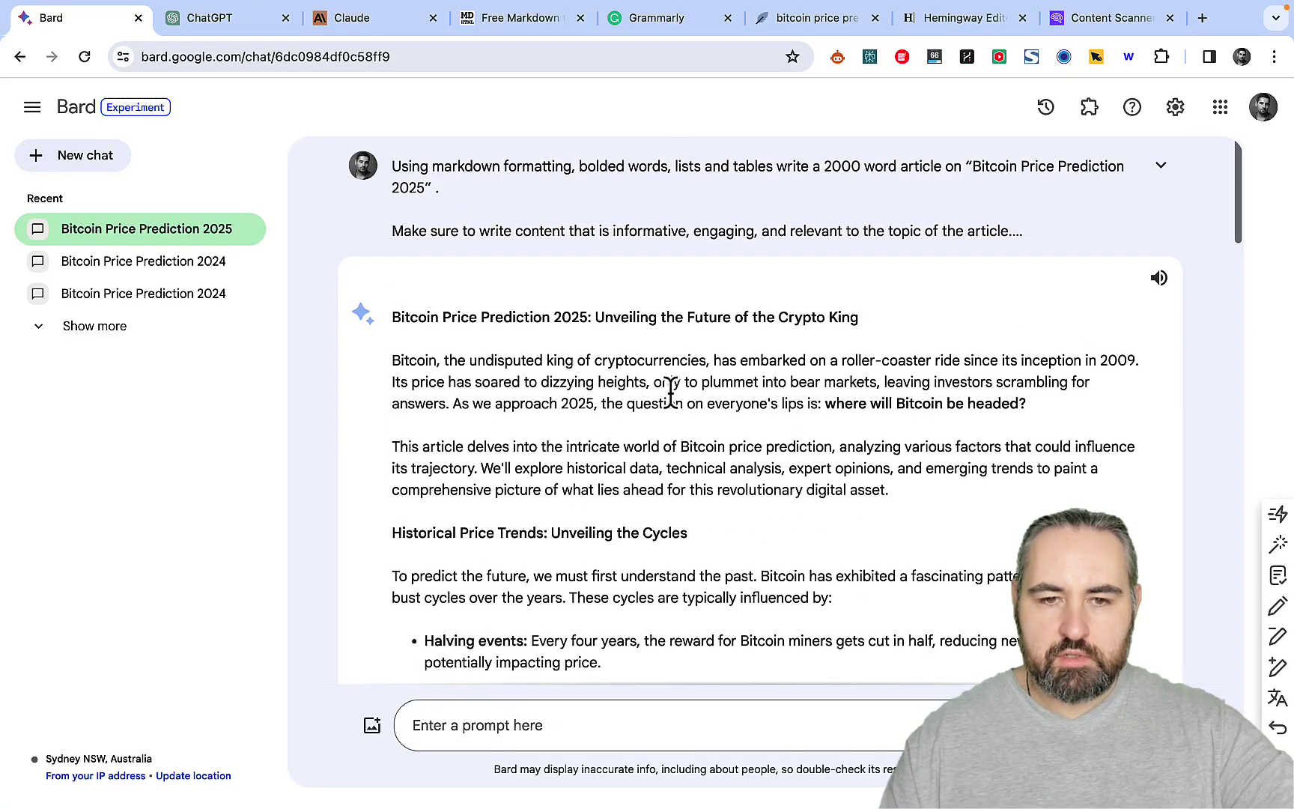
Step: Ask Bard for 100 LSI keywords for Bitcoin Price Prediction 2025 and select its reply
{"action": "left_click", "coordinate": [507, 723]}
{"action": "type", "text": "give me a list of 100 highly relevant LSI keywords fo"}
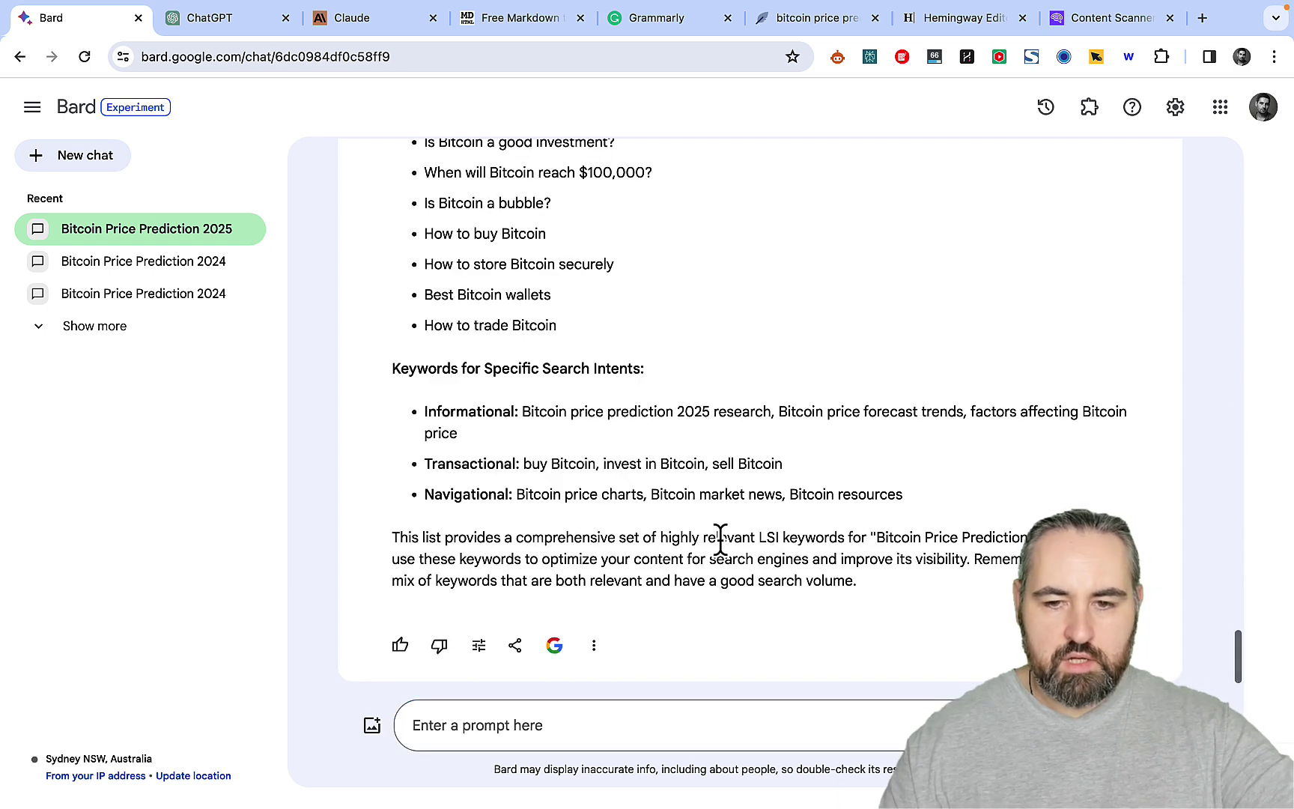
{"action": "scroll", "coordinate": [713, 445], "scroll_direction": "up", "scroll_amount": 5}
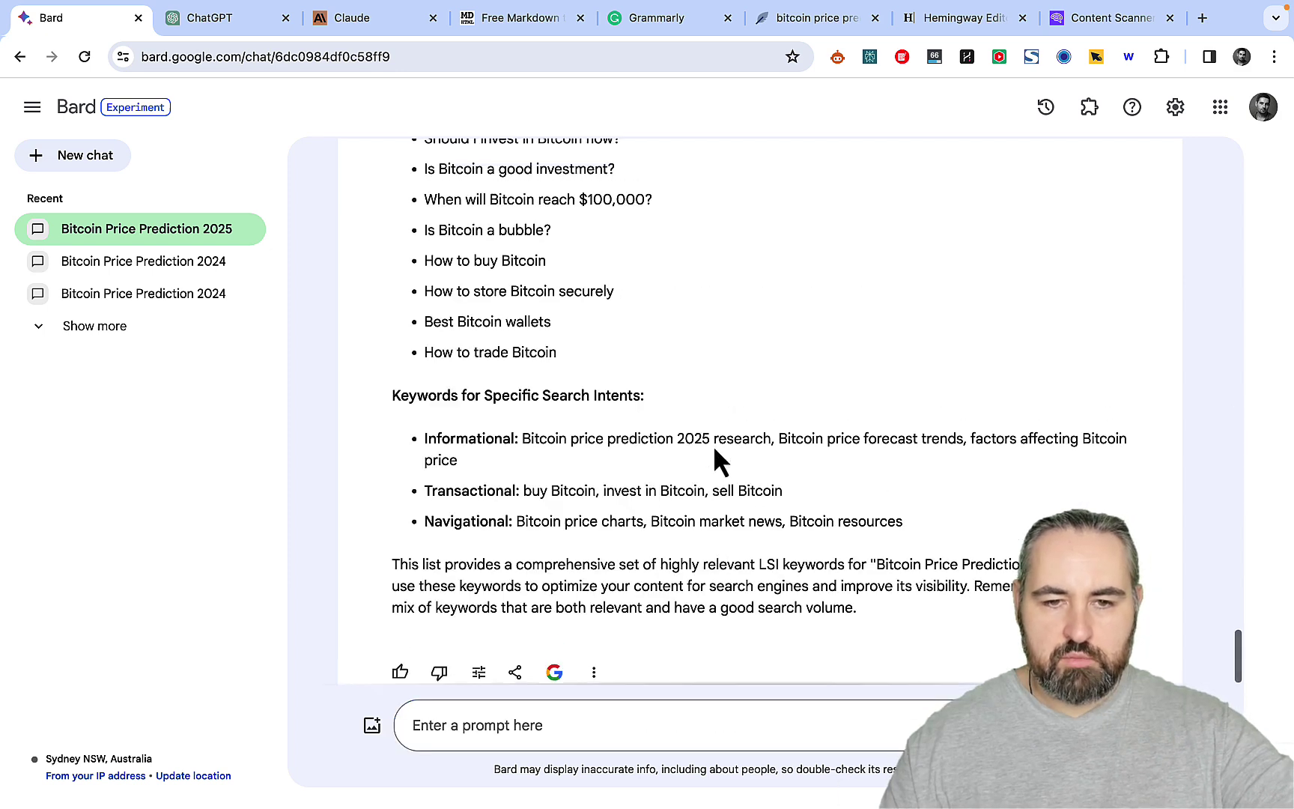
{"action": "left_click_drag", "start_coordinate": [565, 586], "coordinate": [390, 497]}
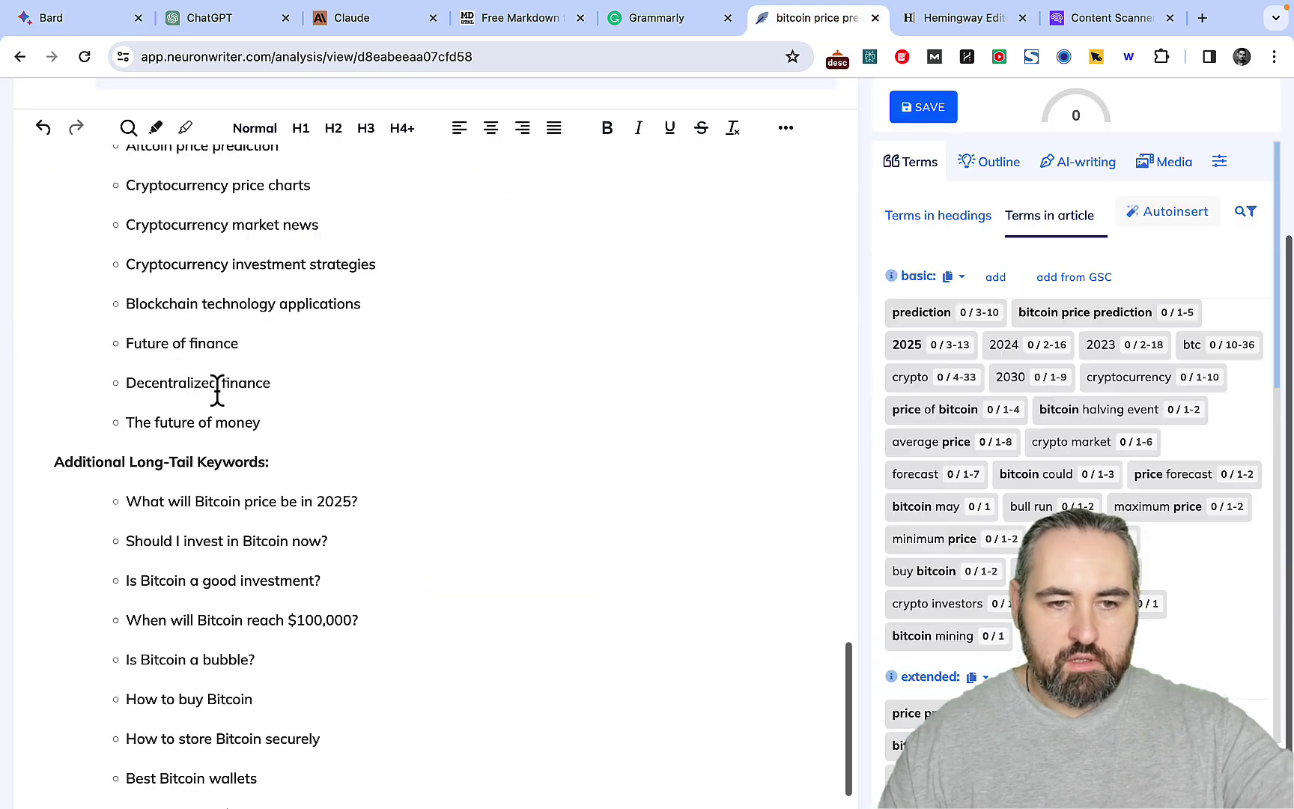
Step: Delete the Additional Long-Tail Keywords heading from the pasted list in NeuronWriter
{"action": "left_click_drag", "start_coordinate": [295, 462], "coordinate": [43, 453]}
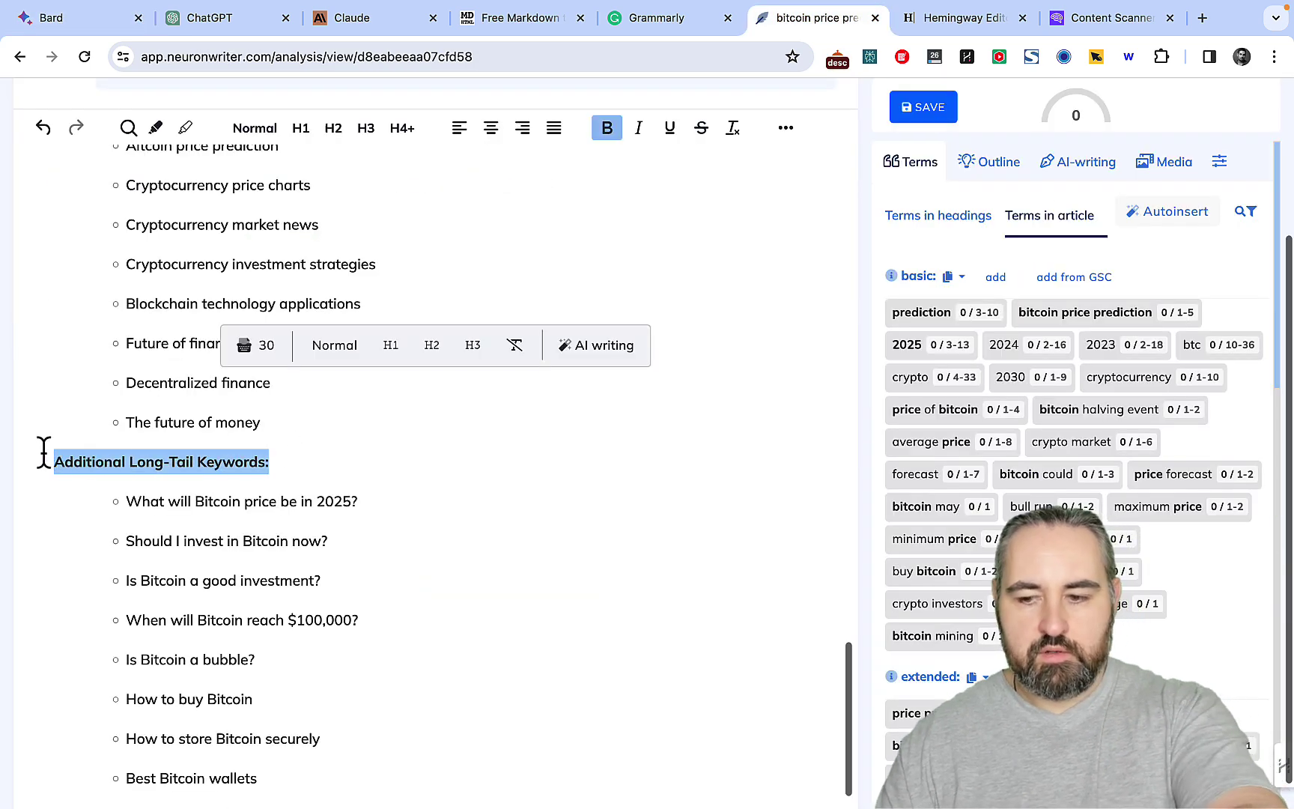
{"action": "key", "text": "BackSpace"}
{"action": "key", "text": "BackSpace"}
{"action": "scroll", "coordinate": [225, 419], "scroll_direction": "up", "scroll_amount": 15}
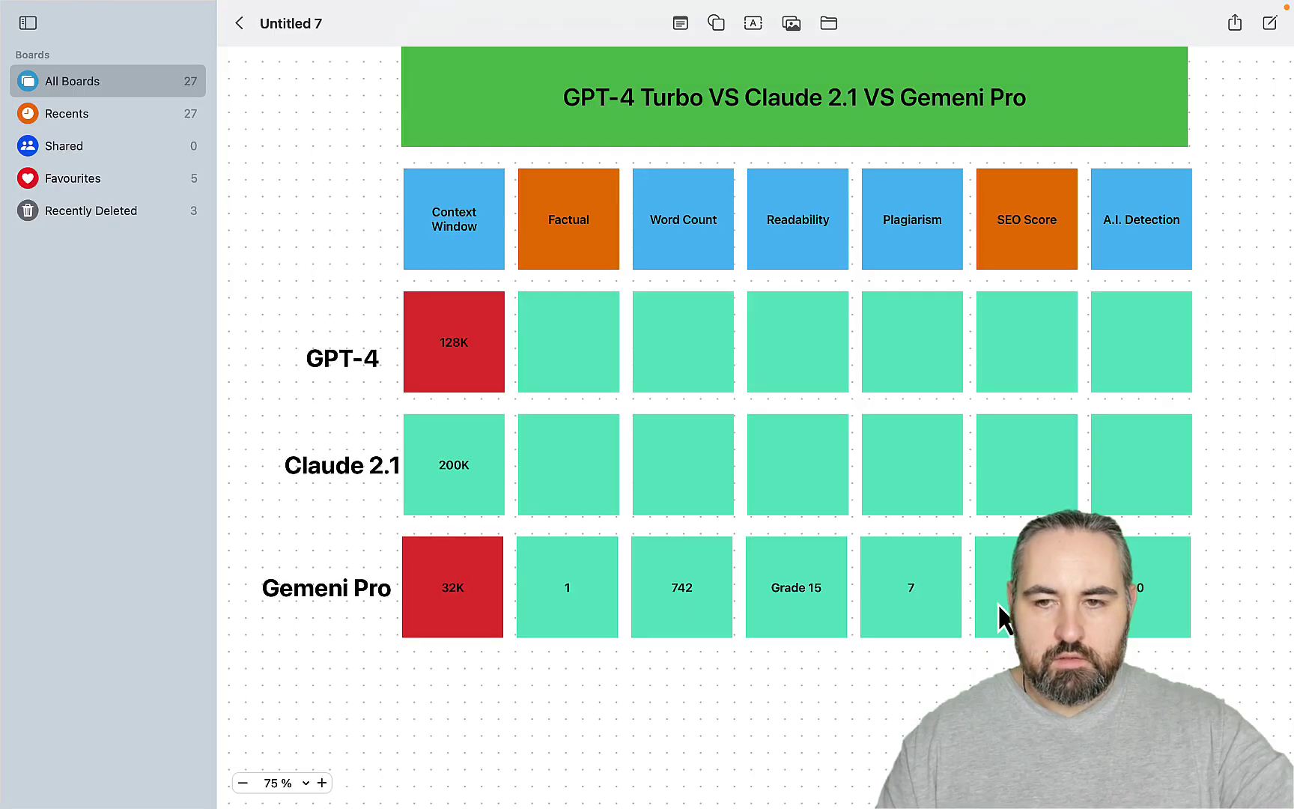
Step: Check the Gemeni Pro SEO Score note, then leave the board for the Bard chat
{"action": "left_click", "coordinate": [1000, 610]}
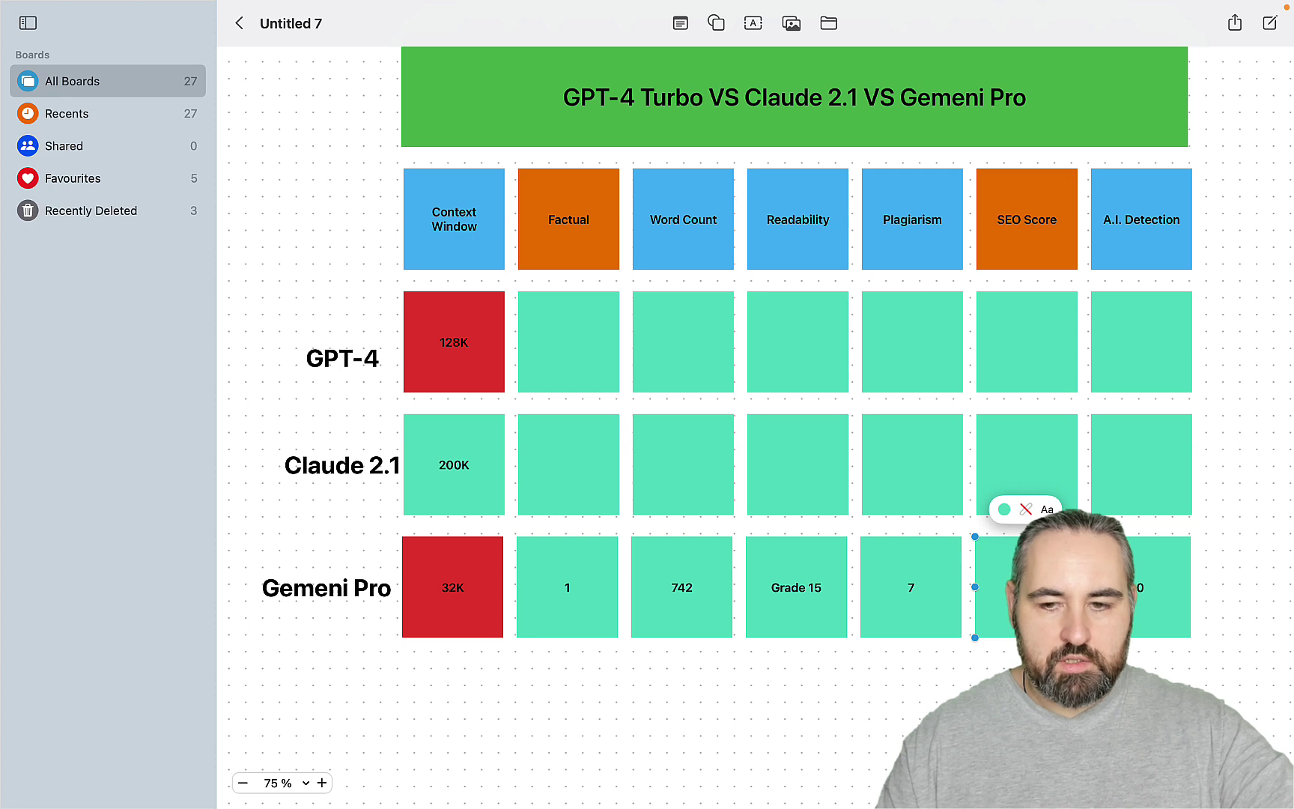
{"action": "key", "text": "Escape"}
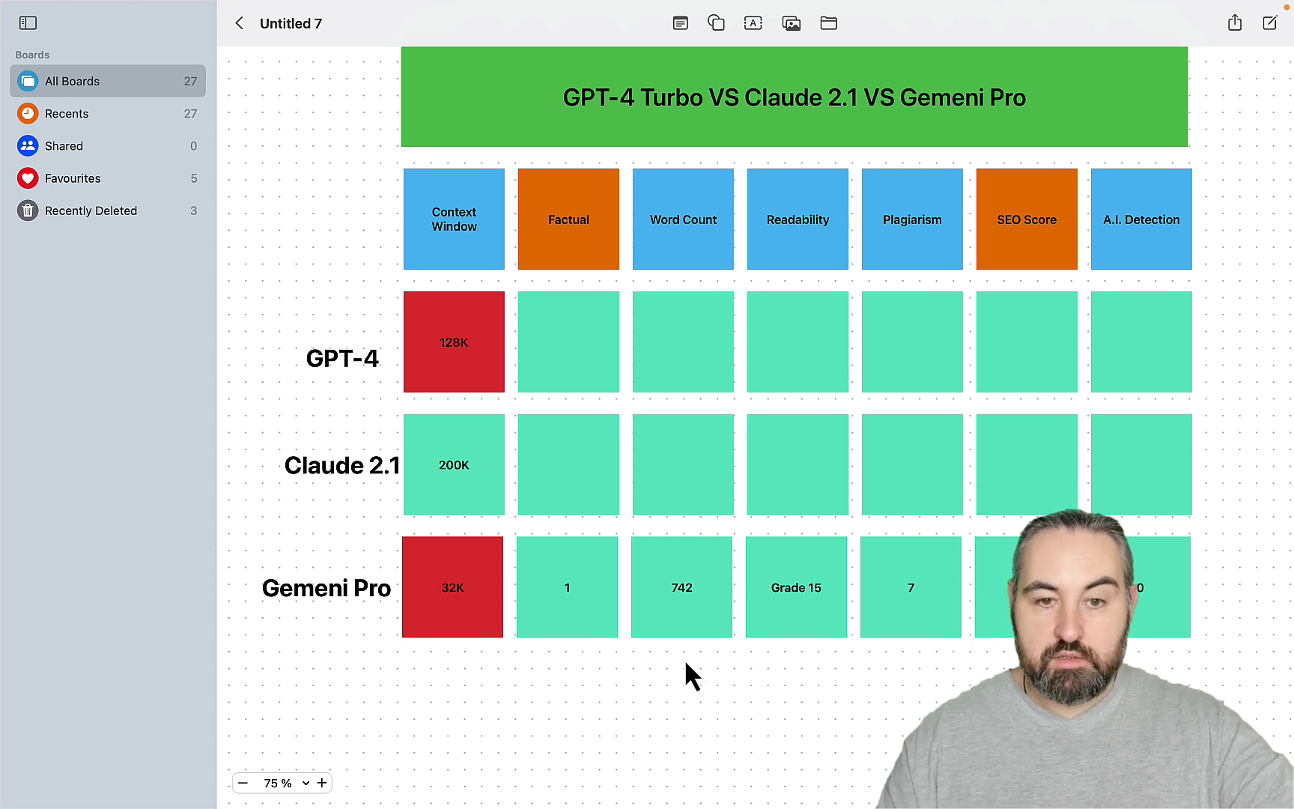
{"action": "mouse_move", "coordinate": [1011, 805]}
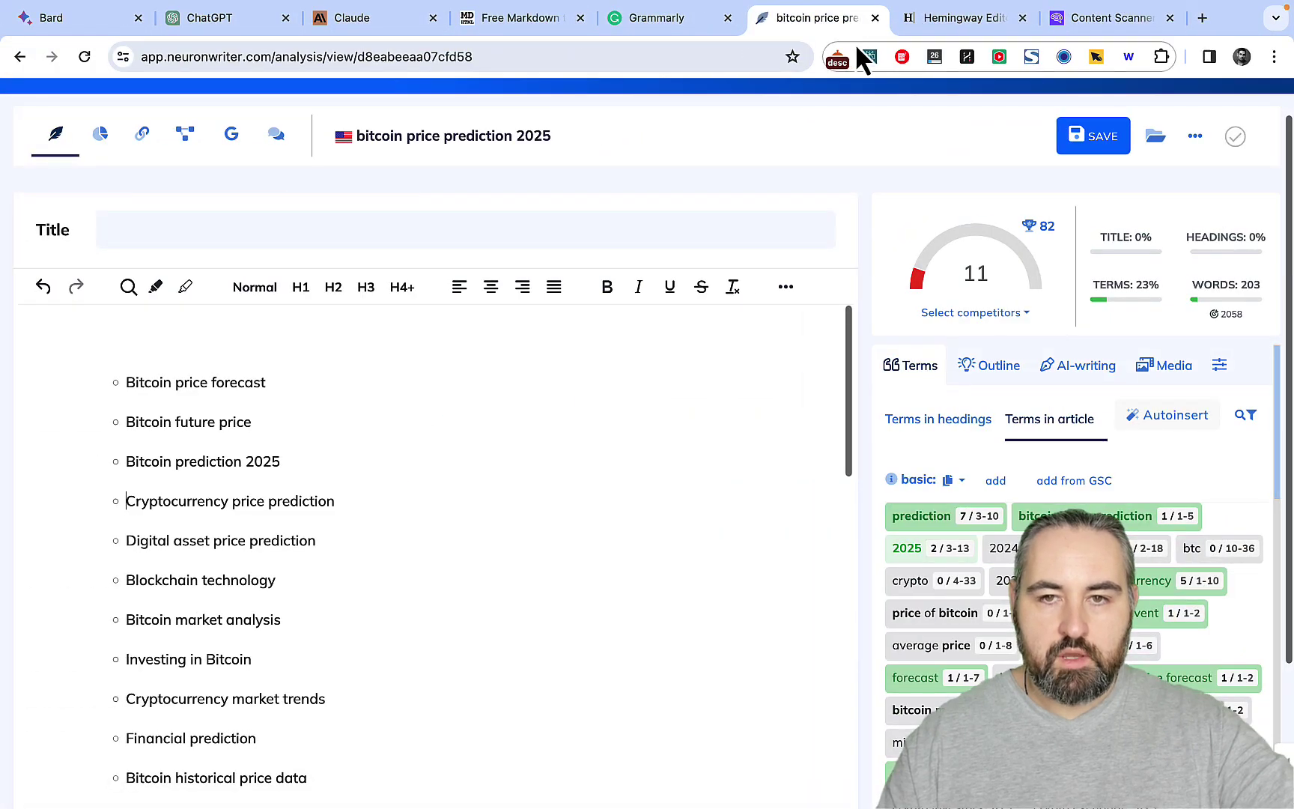
Step: Close the Bard tab and replace Grammarly's document text with the pasted Bitcoin article
{"action": "left_click", "coordinate": [84, 22]}
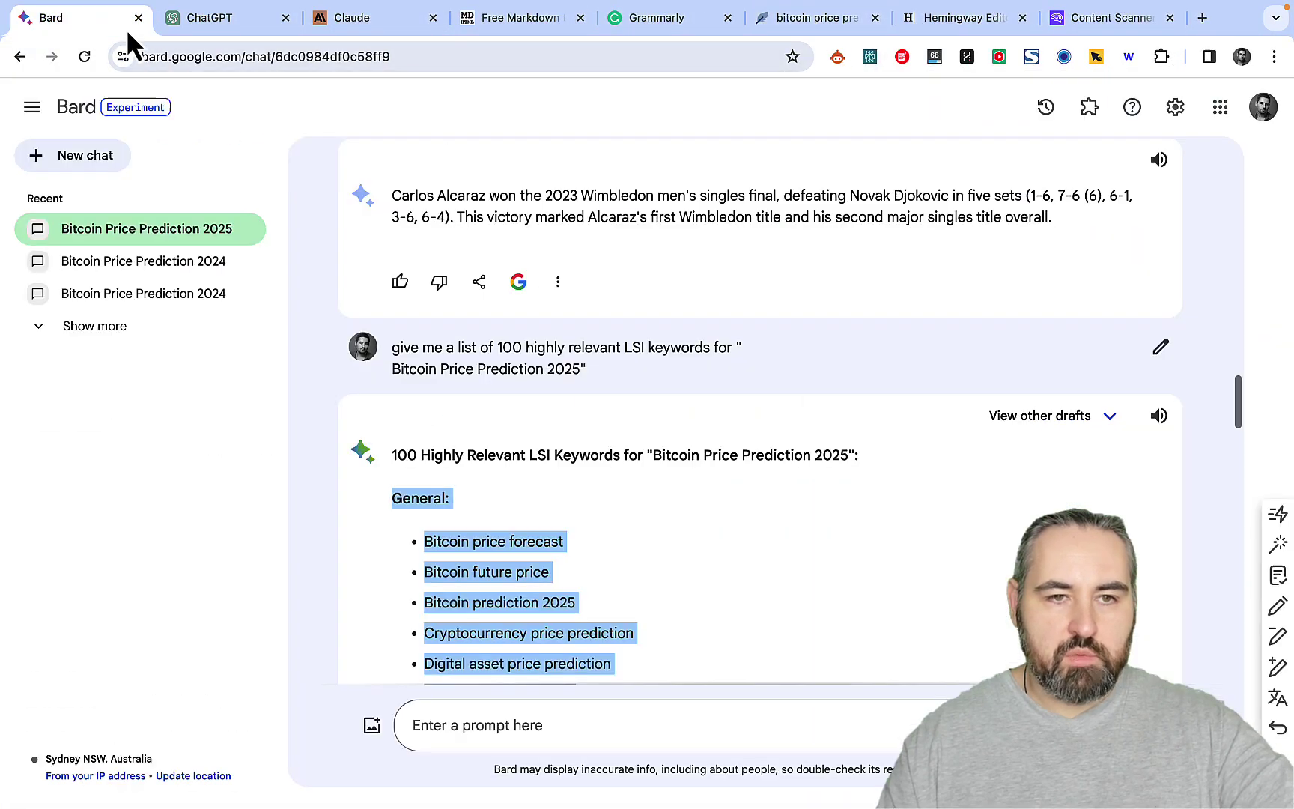
{"action": "key", "text": "super+w"}
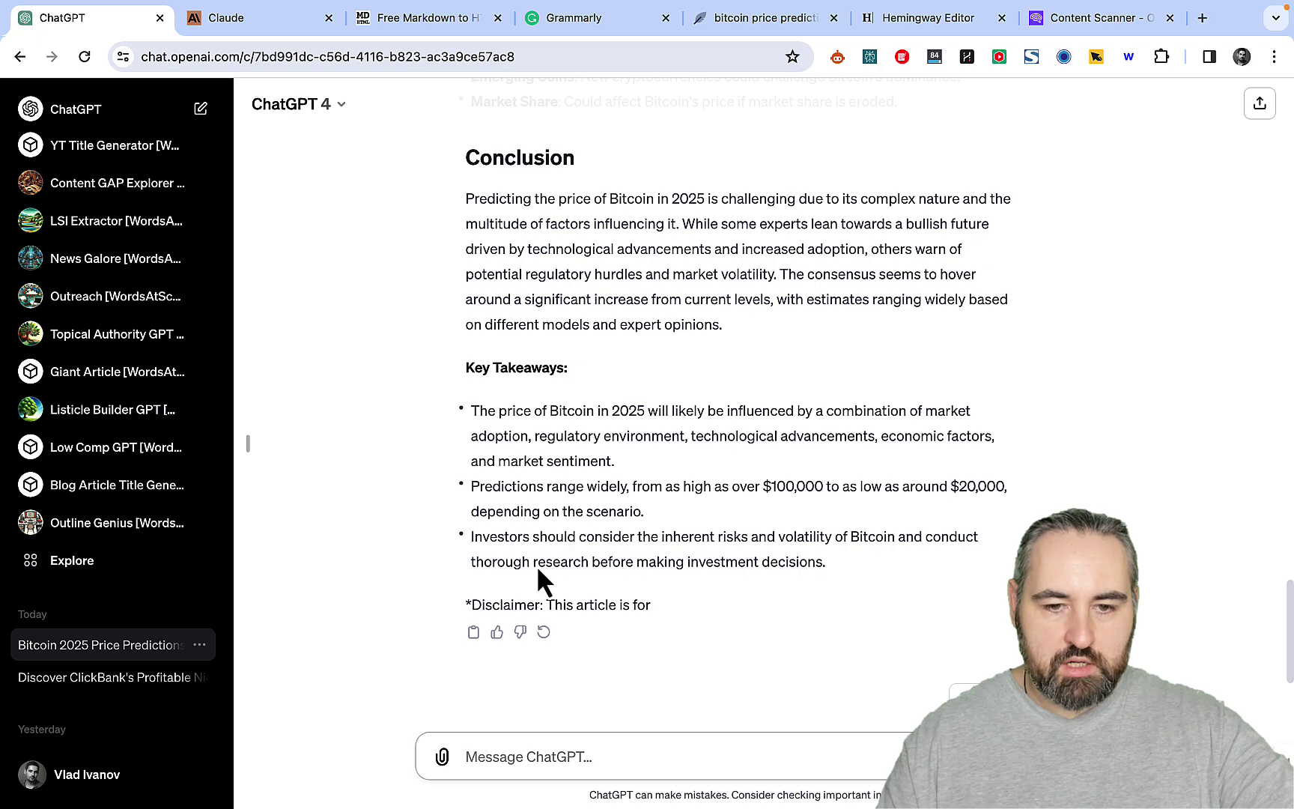
{"action": "left_click", "coordinate": [543, 23]}
{"action": "key", "text": "super+a"}
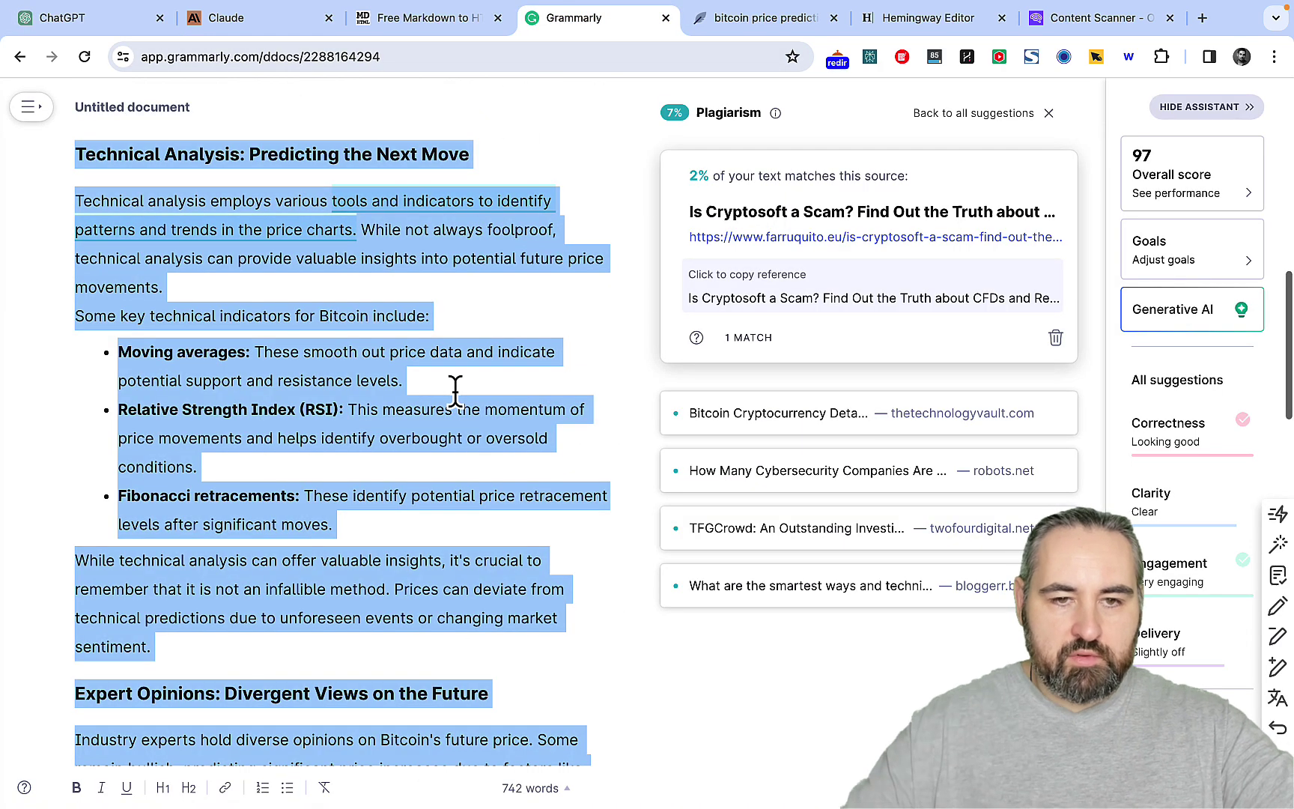
{"action": "key", "text": "BackSpace"}
{"action": "key", "text": "super+v"}
Step: Clear the Markdown text from Grammarly, check Hemingway Editor, and return to Grammarly
{"action": "key", "text": "super+a"}
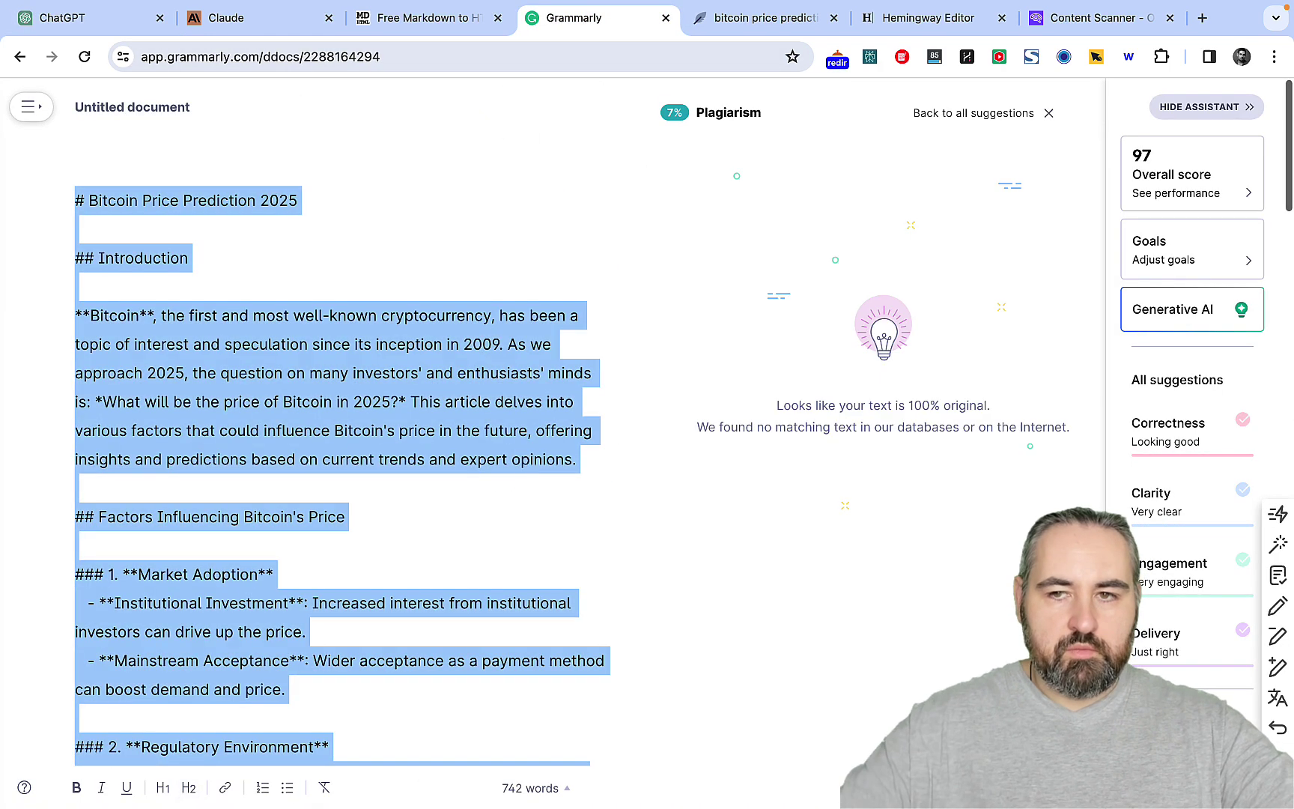
{"action": "key", "text": "BackSpace"}
{"action": "left_click", "coordinate": [908, 21]}
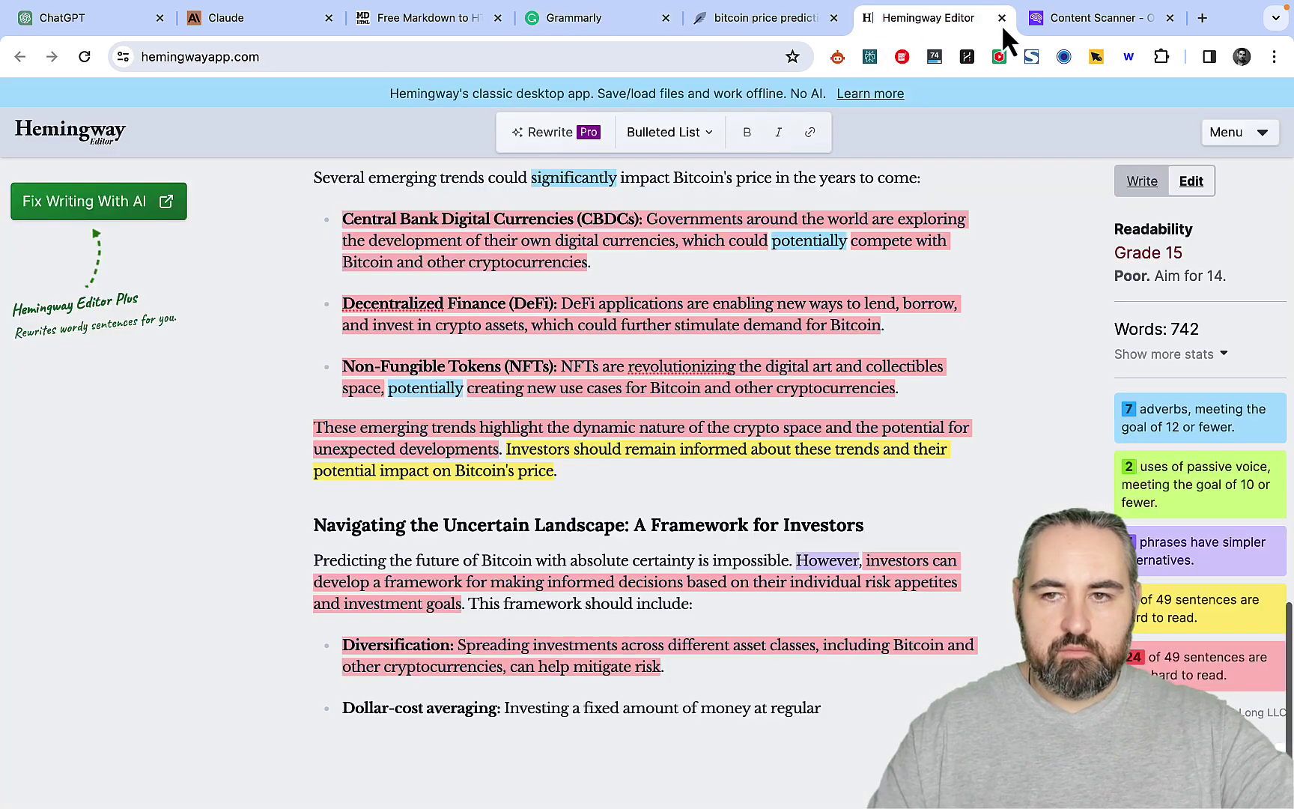
{"action": "left_click", "coordinate": [604, 30]}
Step: Select GPT-4's Word Count cell and review the Hemingway and Grammarly plagiarism results
{"action": "mouse_move", "coordinate": [693, 783]}
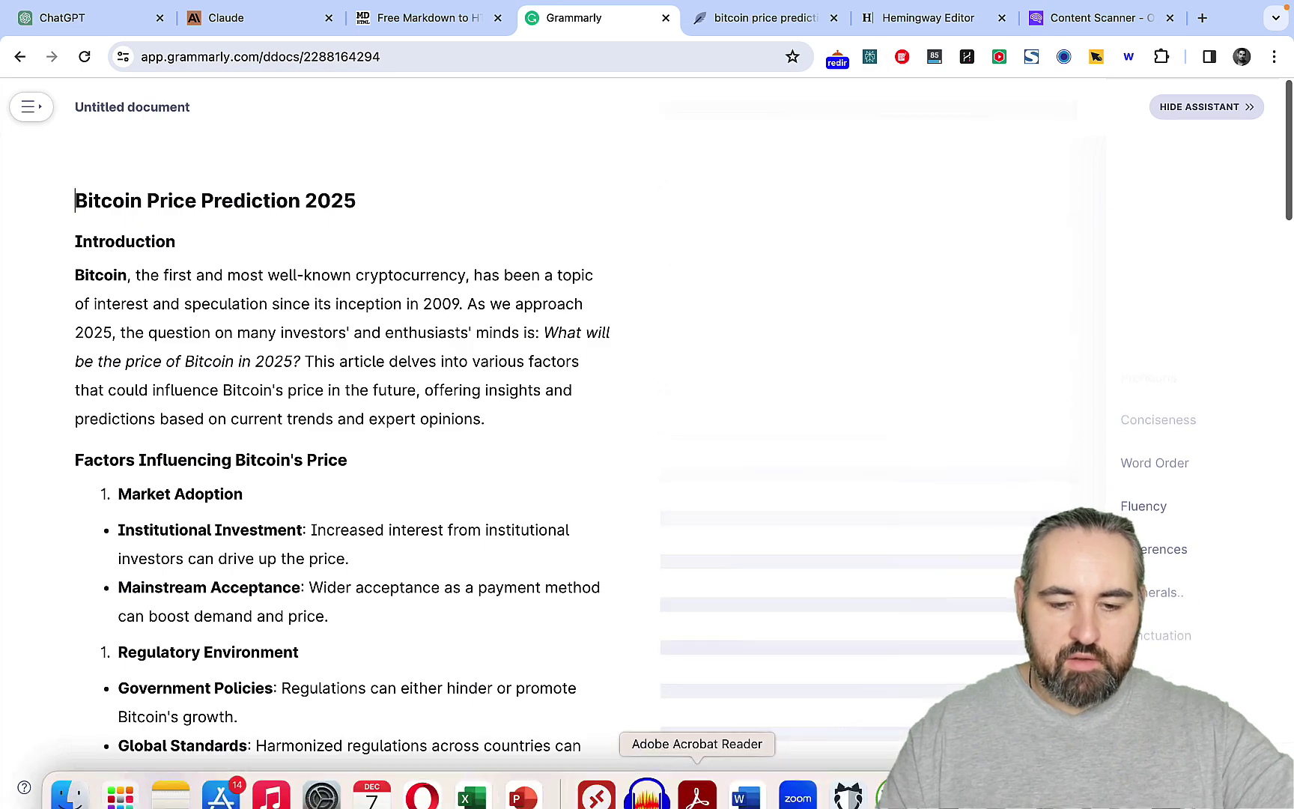
{"action": "left_click", "coordinate": [892, 776]}
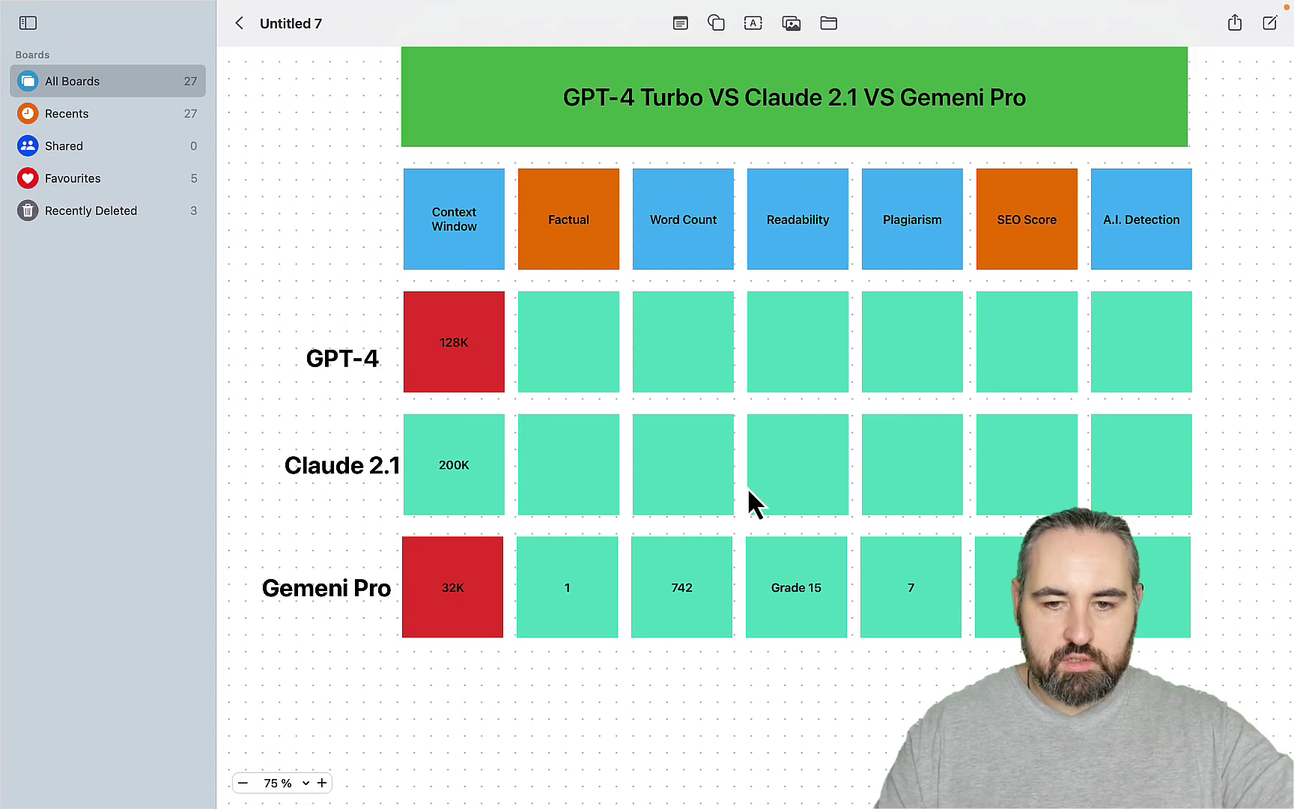
{"action": "left_click", "coordinate": [677, 360]}
{"action": "key", "text": "super+Tab"}
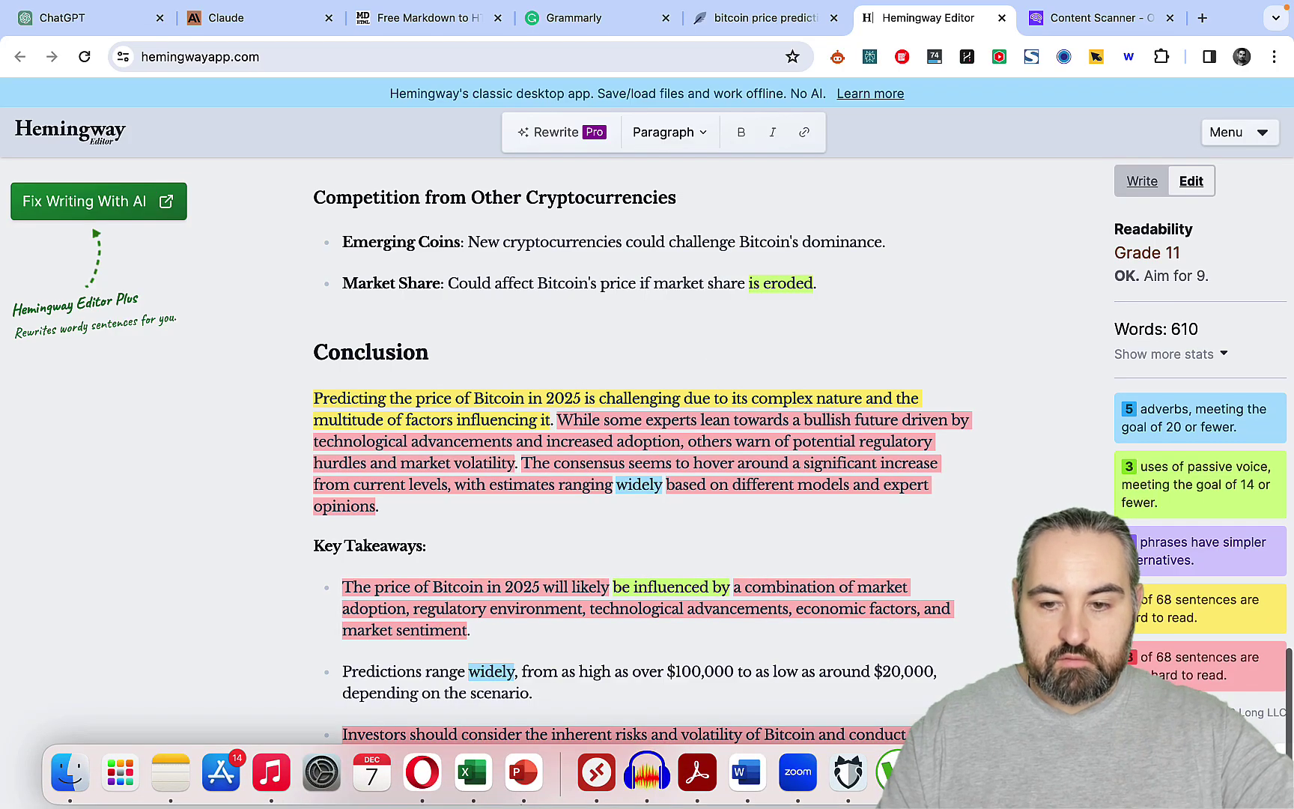
{"action": "left_click", "coordinate": [838, 785]}
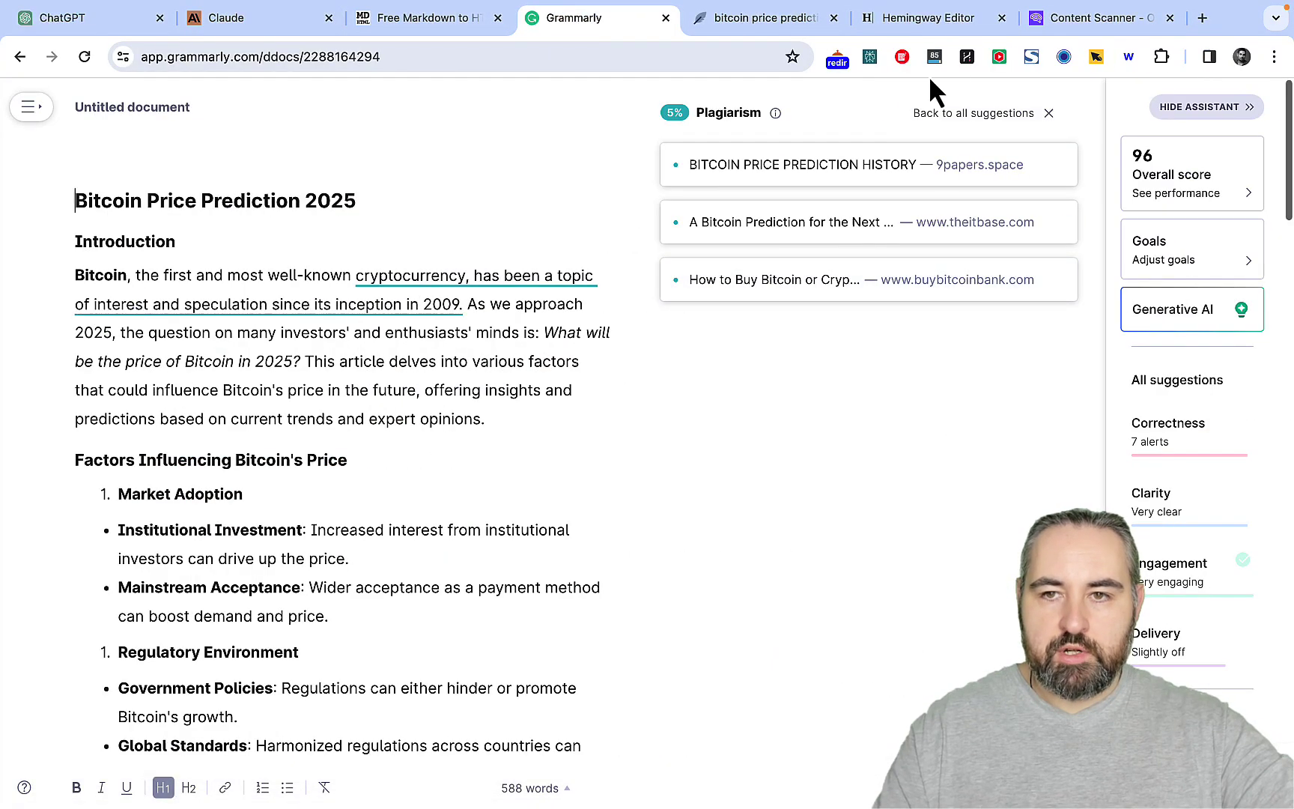
Step: Dismiss the Originality.ai banner and enter 0 in GPT-4's A.I. Detection cell
{"action": "left_click", "coordinate": [1072, 21]}
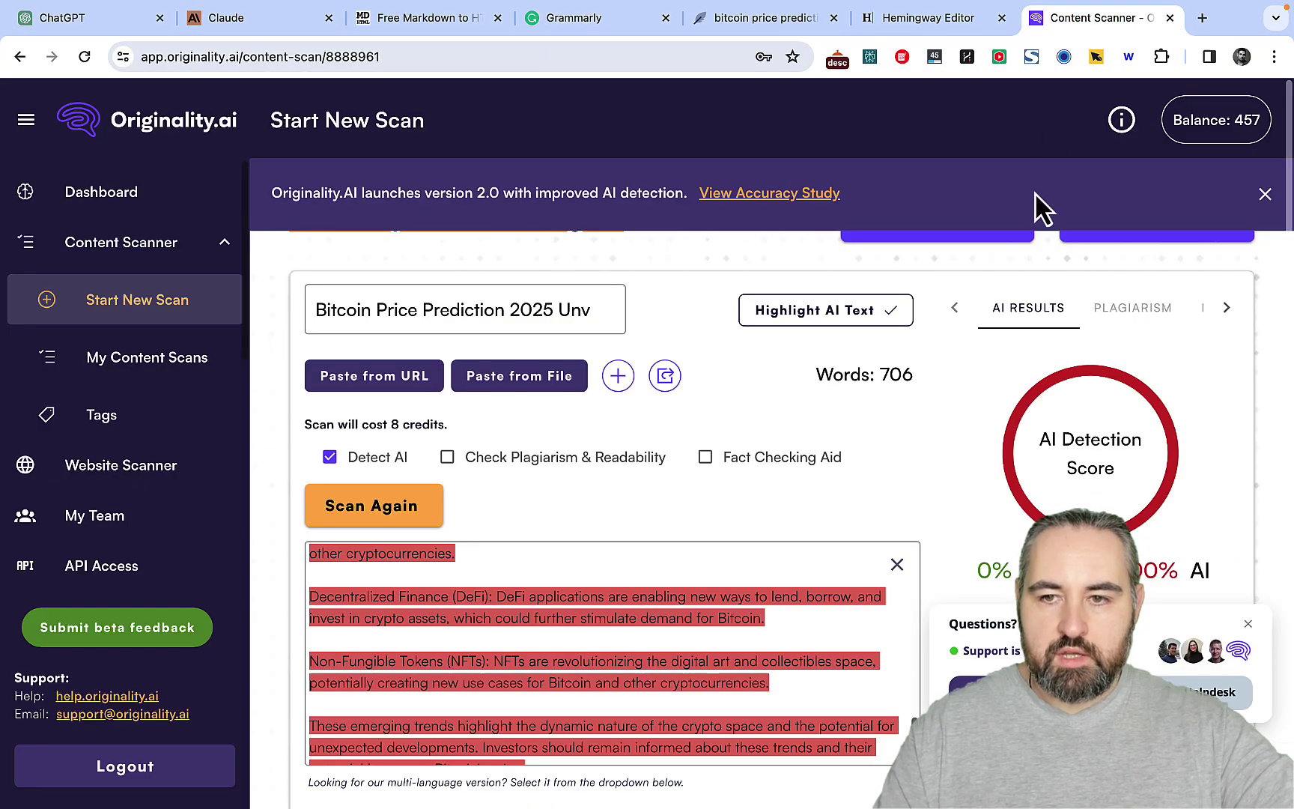
{"action": "left_click", "coordinate": [1266, 195]}
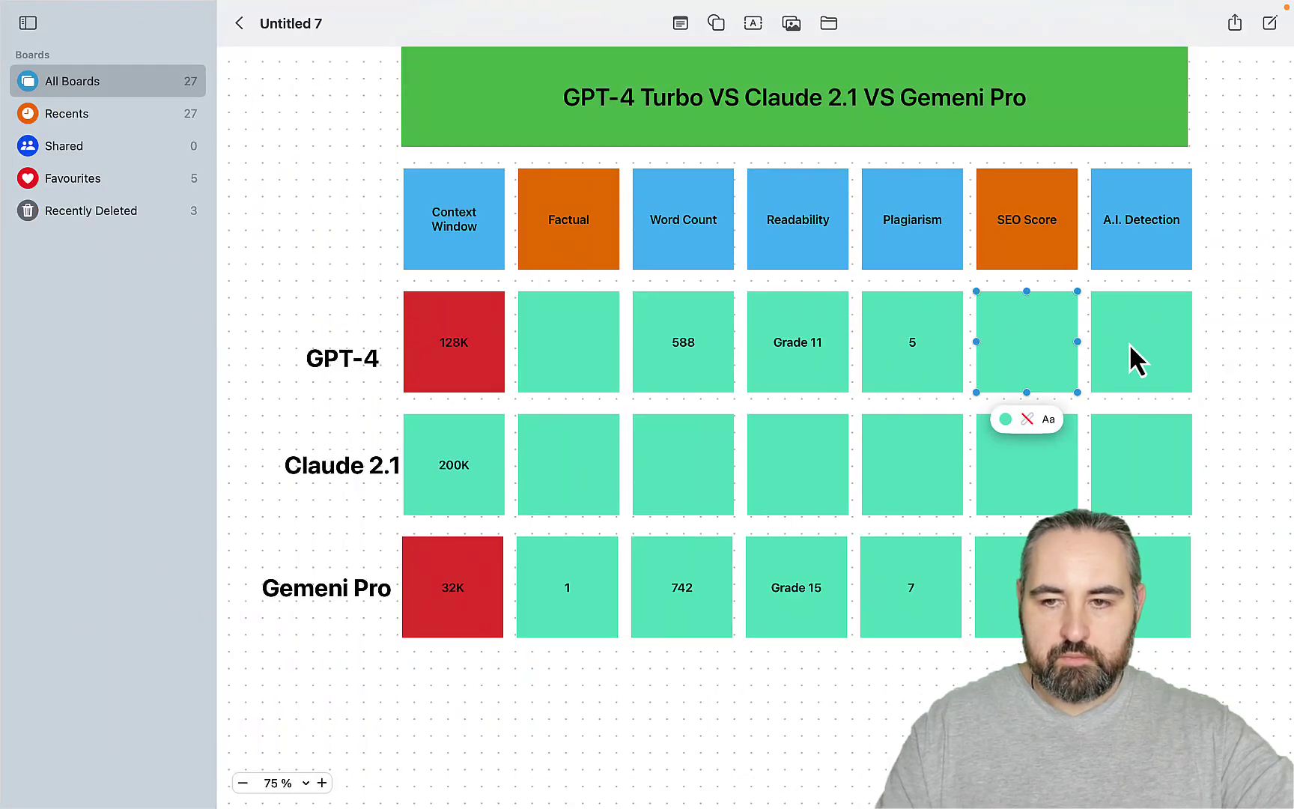
{"action": "left_click", "coordinate": [1129, 343]}
{"action": "type", "text": "0"}
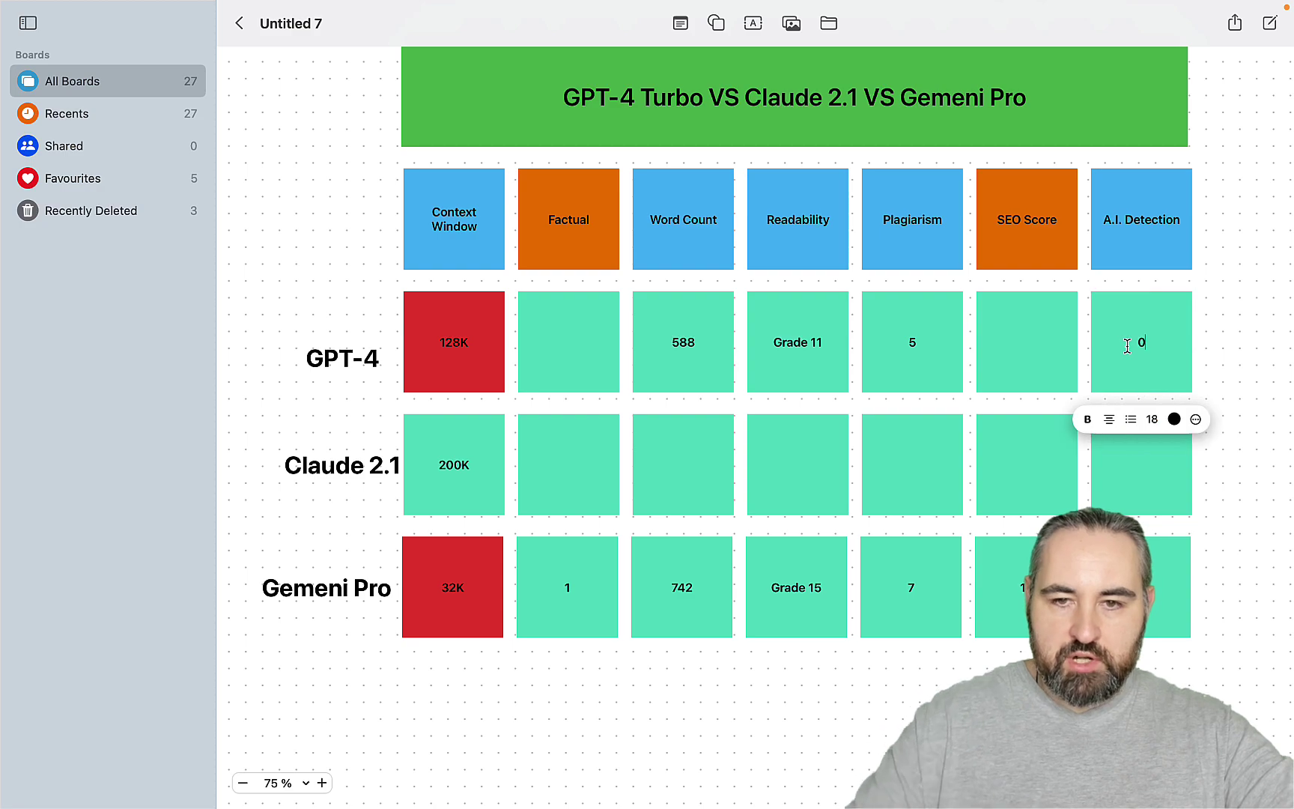
{"action": "left_click", "coordinate": [859, 713]}
{"action": "mouse_move", "coordinate": [748, 783]}
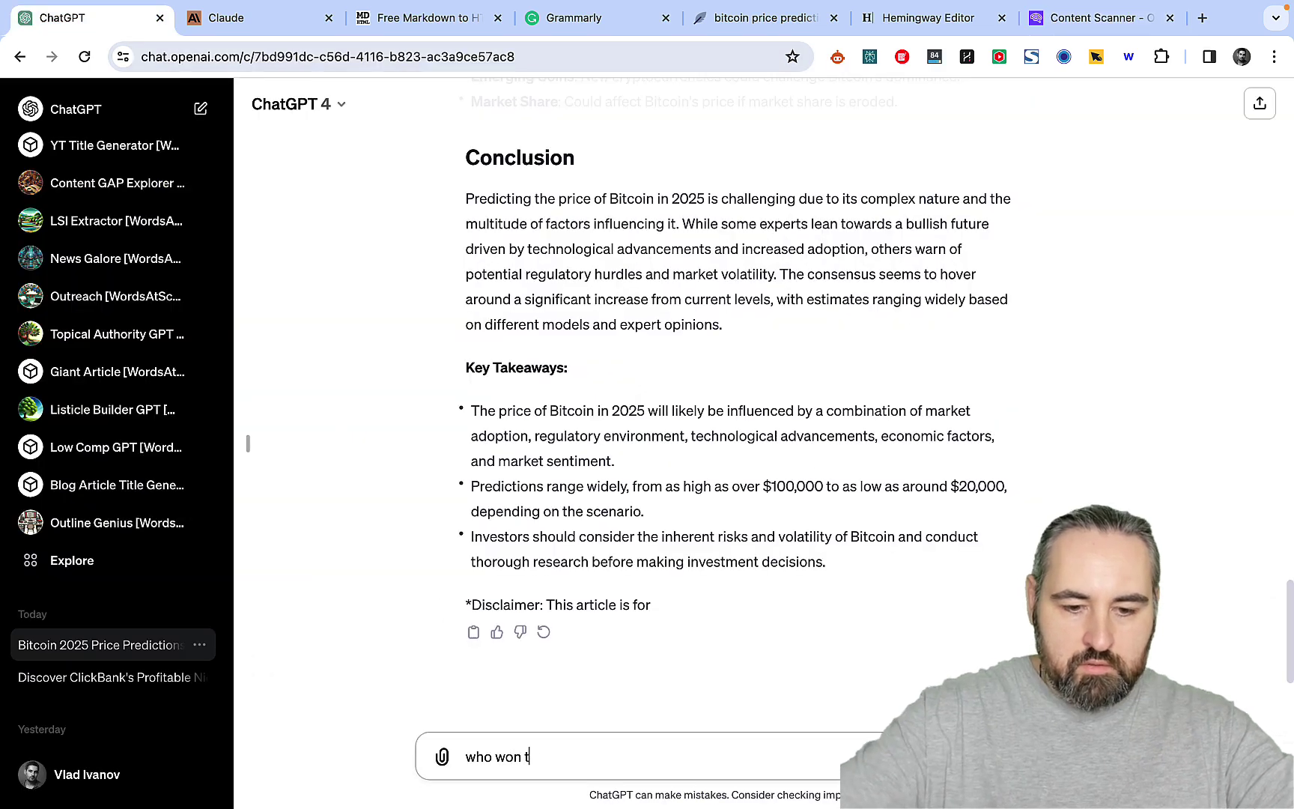
Step: Ask ChatGPT who won the 2023 men's Wimbledon, glancing at the Freeform board meanwhile
{"action": "type", "text": "he 2023 mens wimb"}
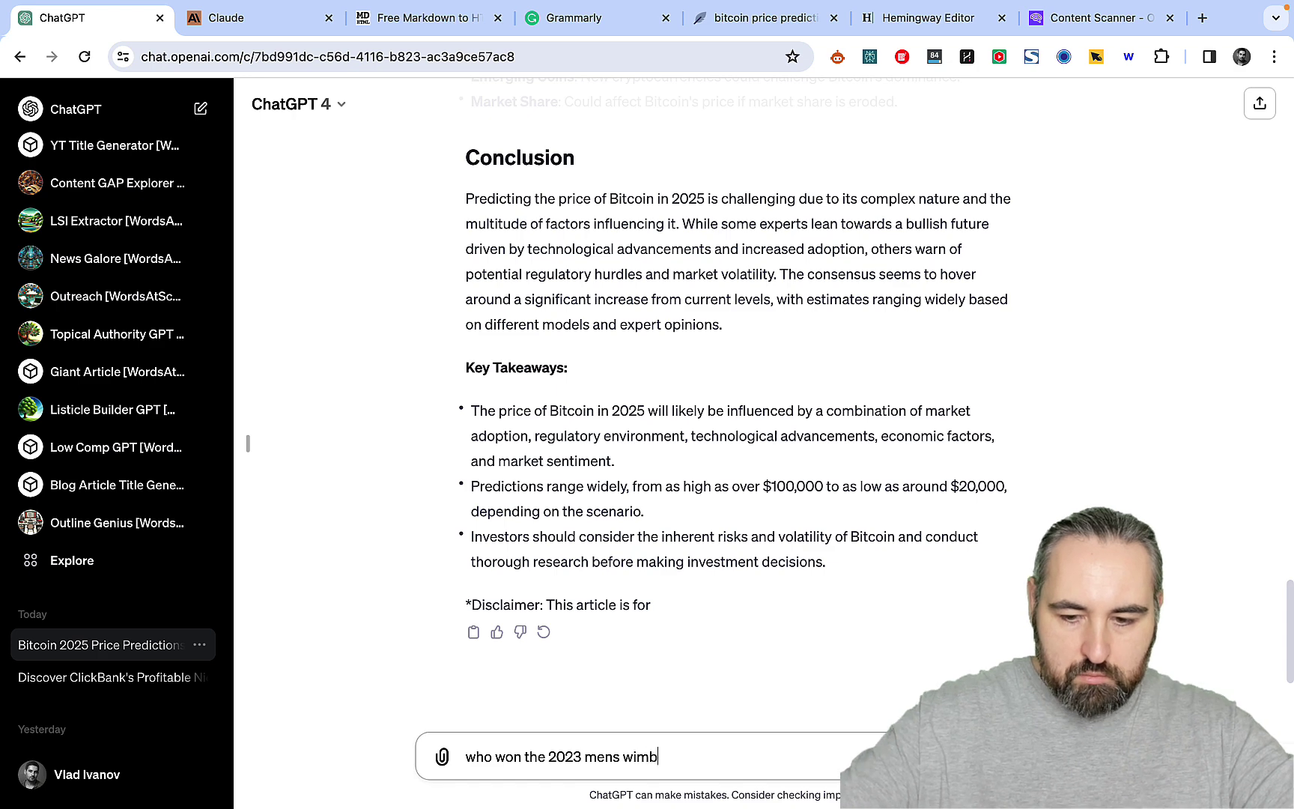
{"action": "type", "text": "ldon?"}
{"action": "key", "text": "Return"}
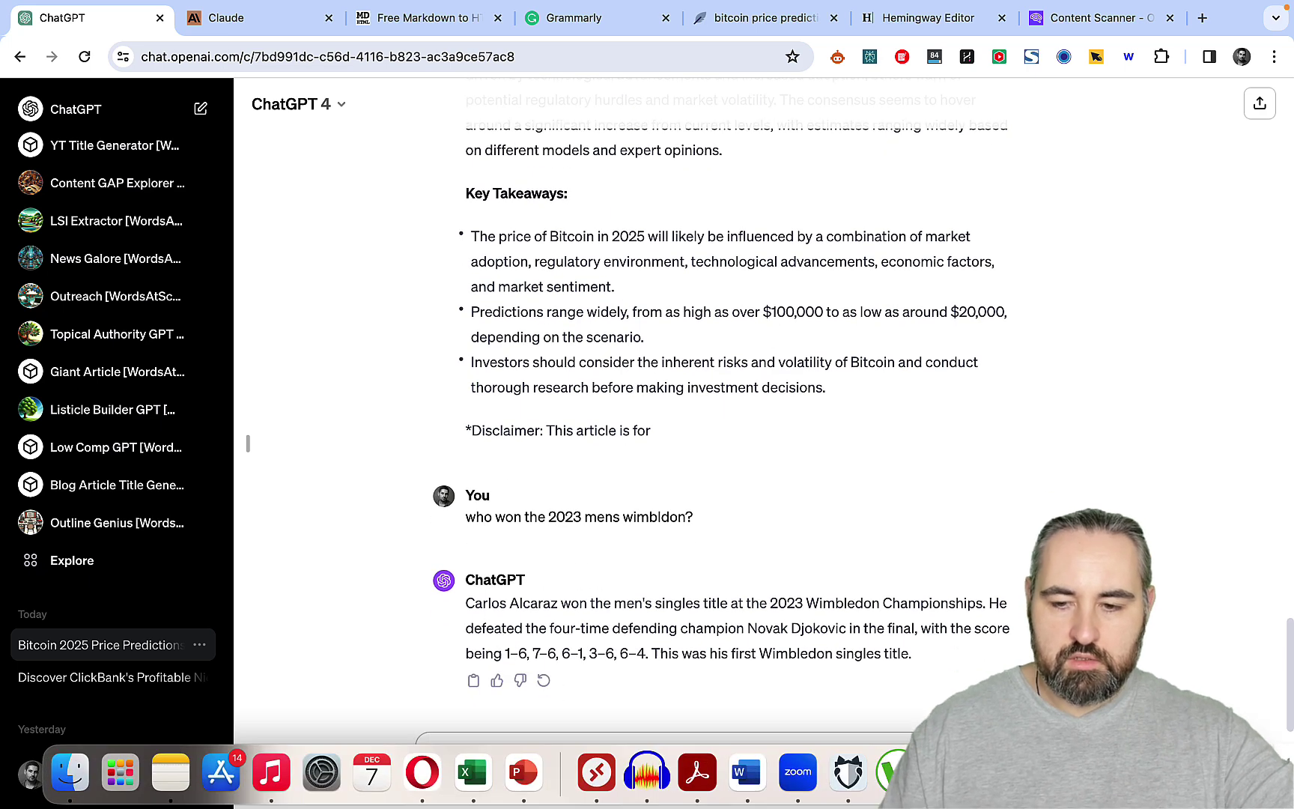
{"action": "key", "text": "super+Tab"}
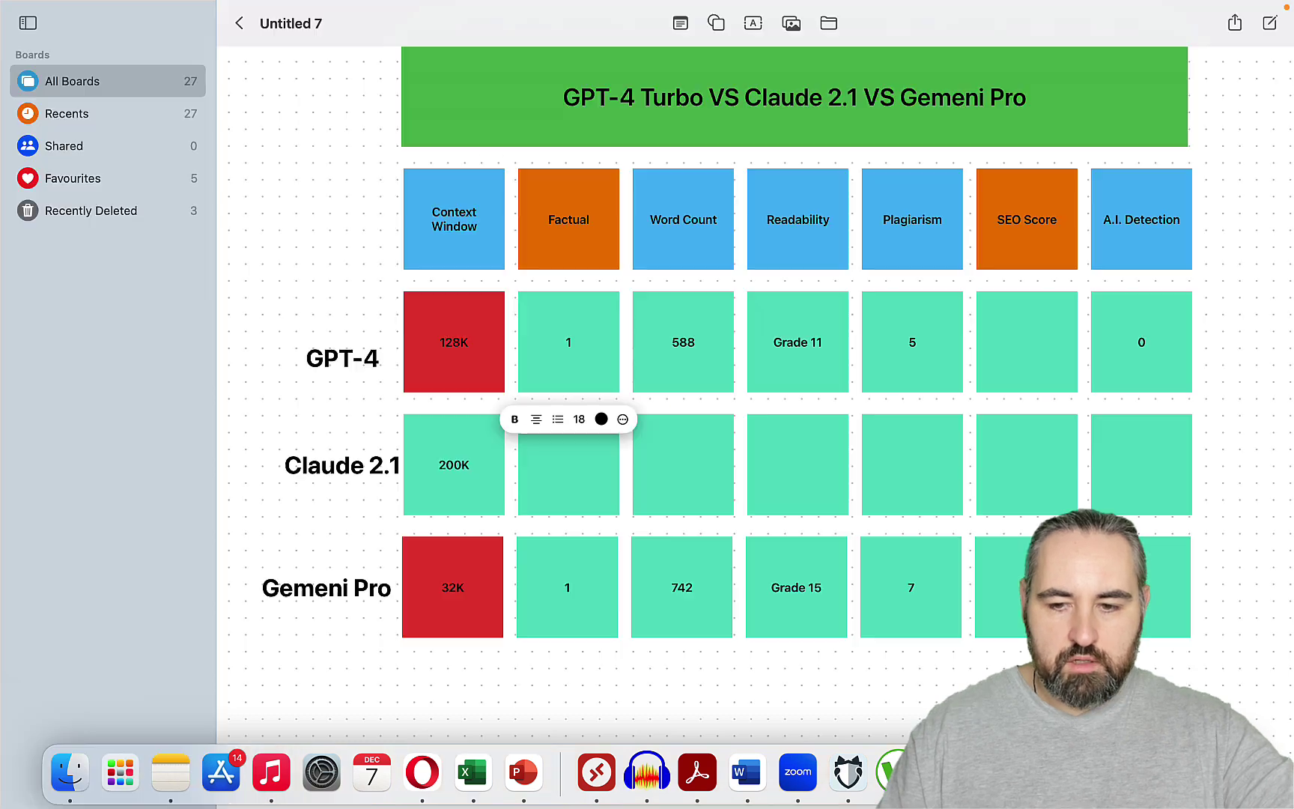
{"action": "key", "text": "super+Tab"}
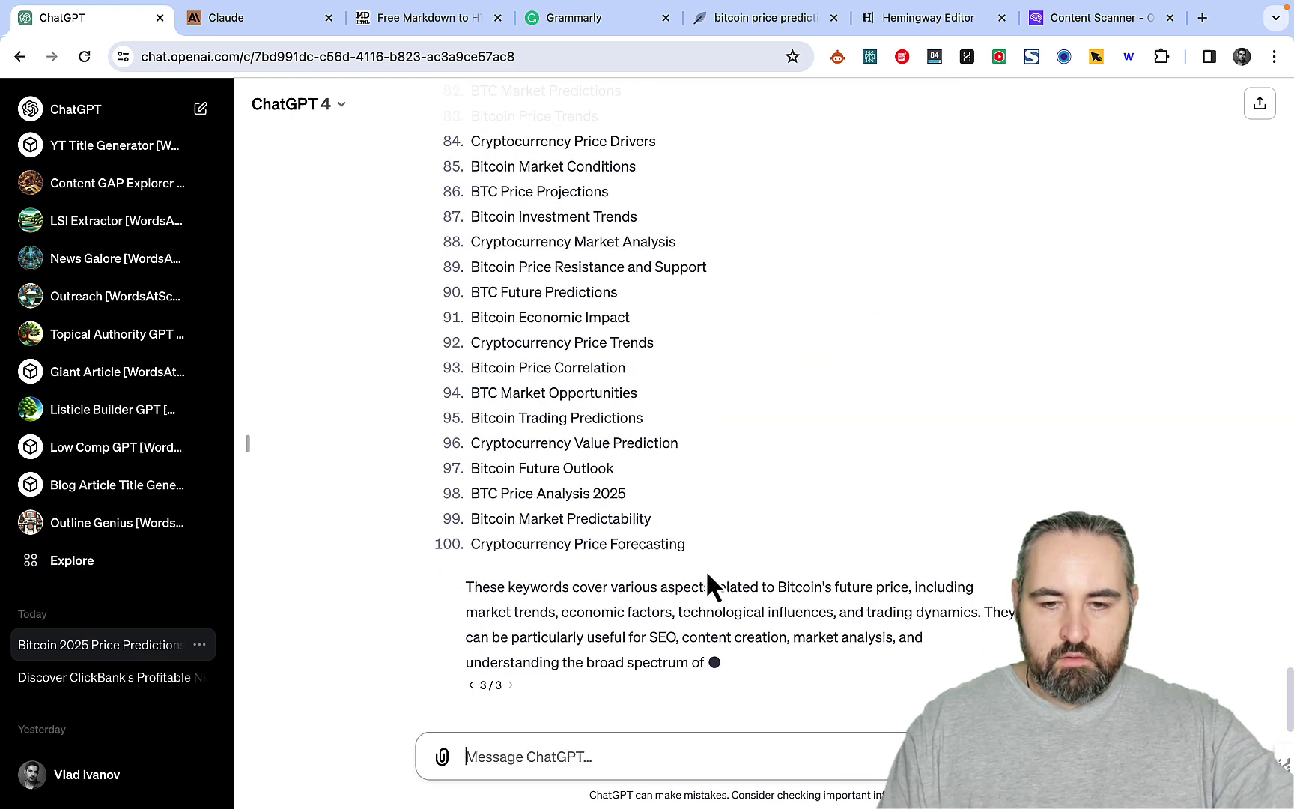
Step: Select ChatGPT's numbered 100-keyword Bitcoin list for copying
{"action": "left_click_drag", "start_coordinate": [701, 515], "coordinate": [443, 105]}
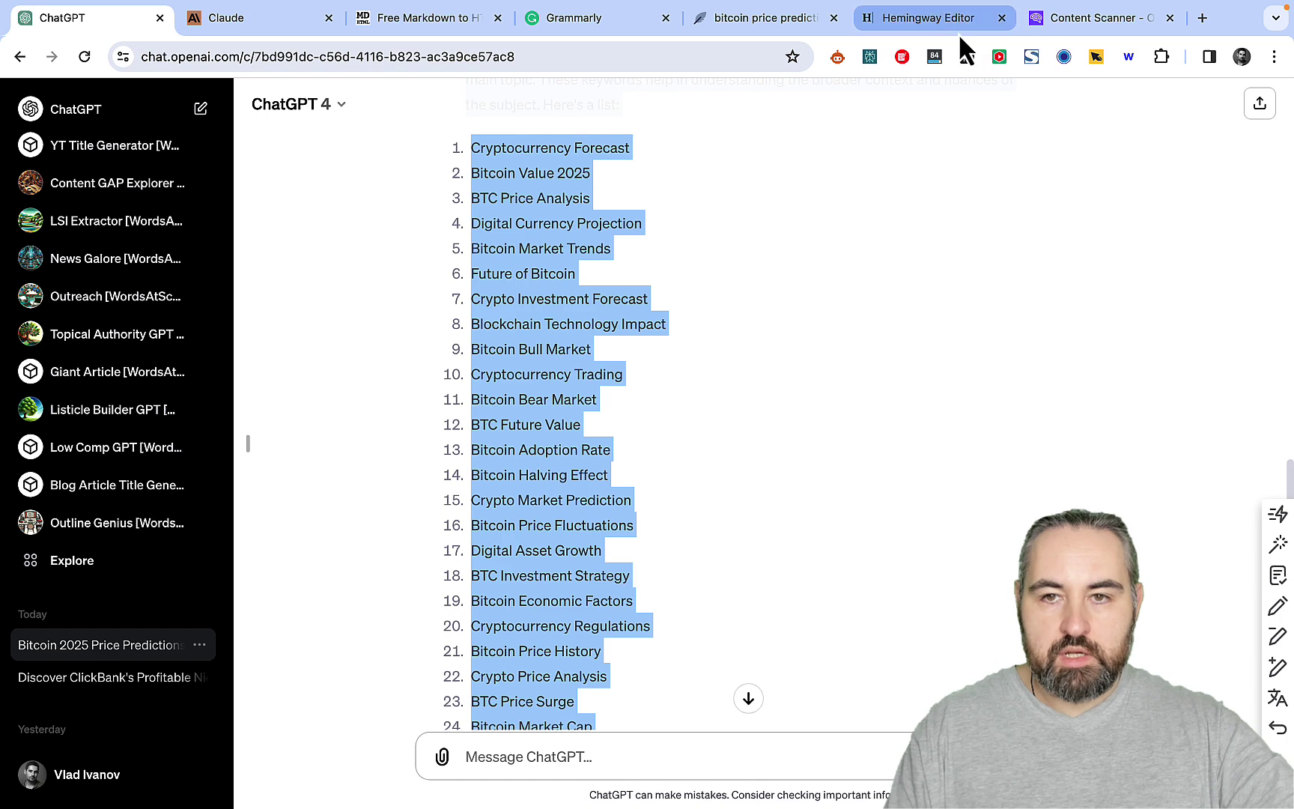
Step: Replace NeuronWriter's editor content with ChatGPT's pasted 100-keyword list
{"action": "left_click", "coordinate": [772, 20]}
{"action": "key", "text": "ctrl+a"}
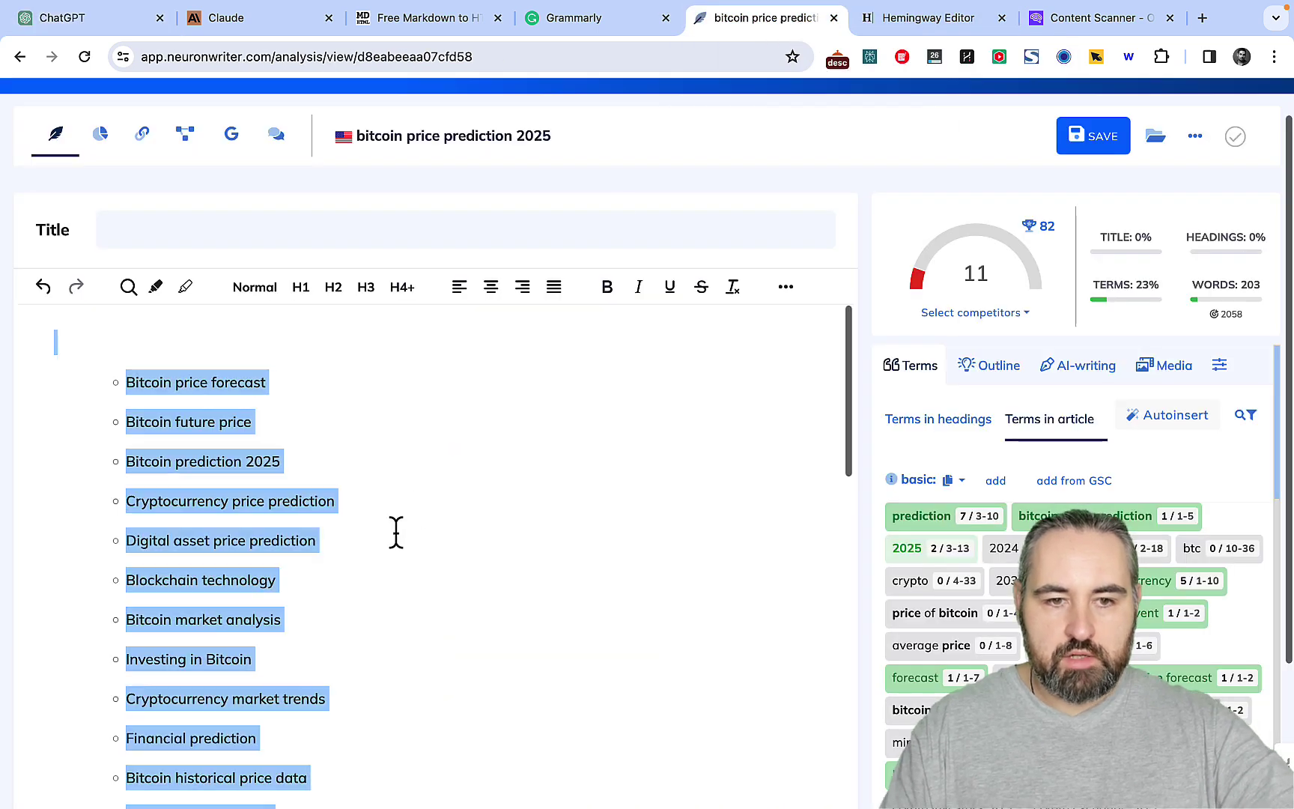
{"action": "key", "text": "BackSpace"}
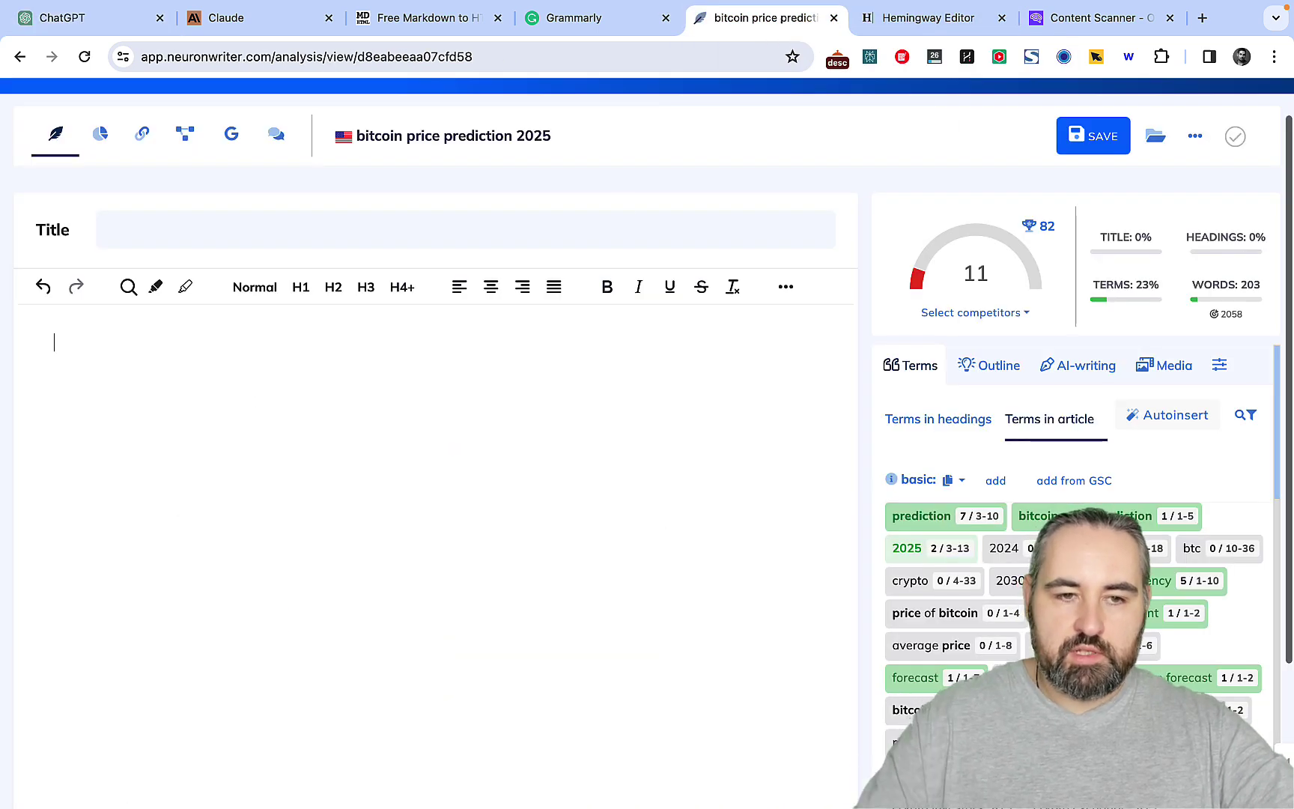
{"action": "key", "text": "ctrl+v"}
Step: Delete the introductory paragraph above the list and review the content score of 12
{"action": "scroll", "coordinate": [387, 502], "scroll_direction": "up", "scroll_amount": 20}
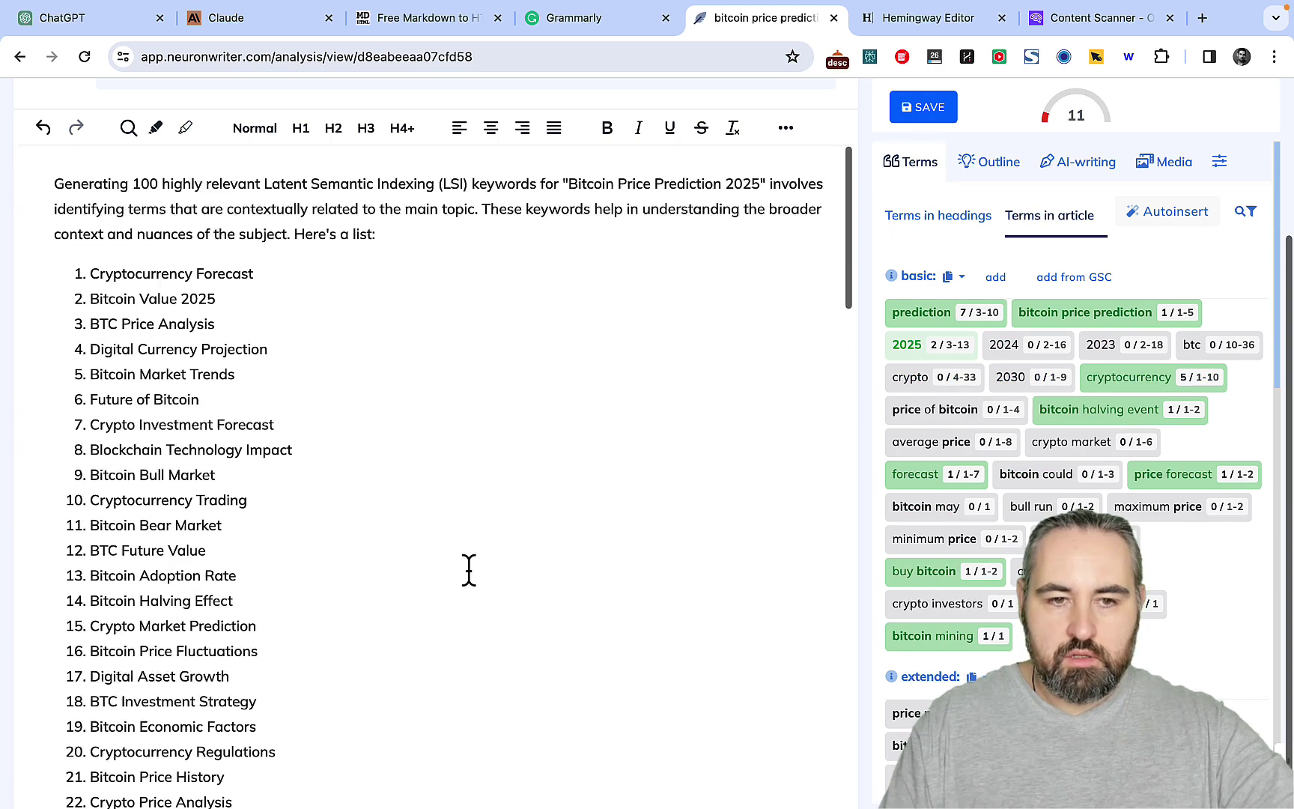
{"action": "left_click_drag", "start_coordinate": [376, 234], "coordinate": [23, 182]}
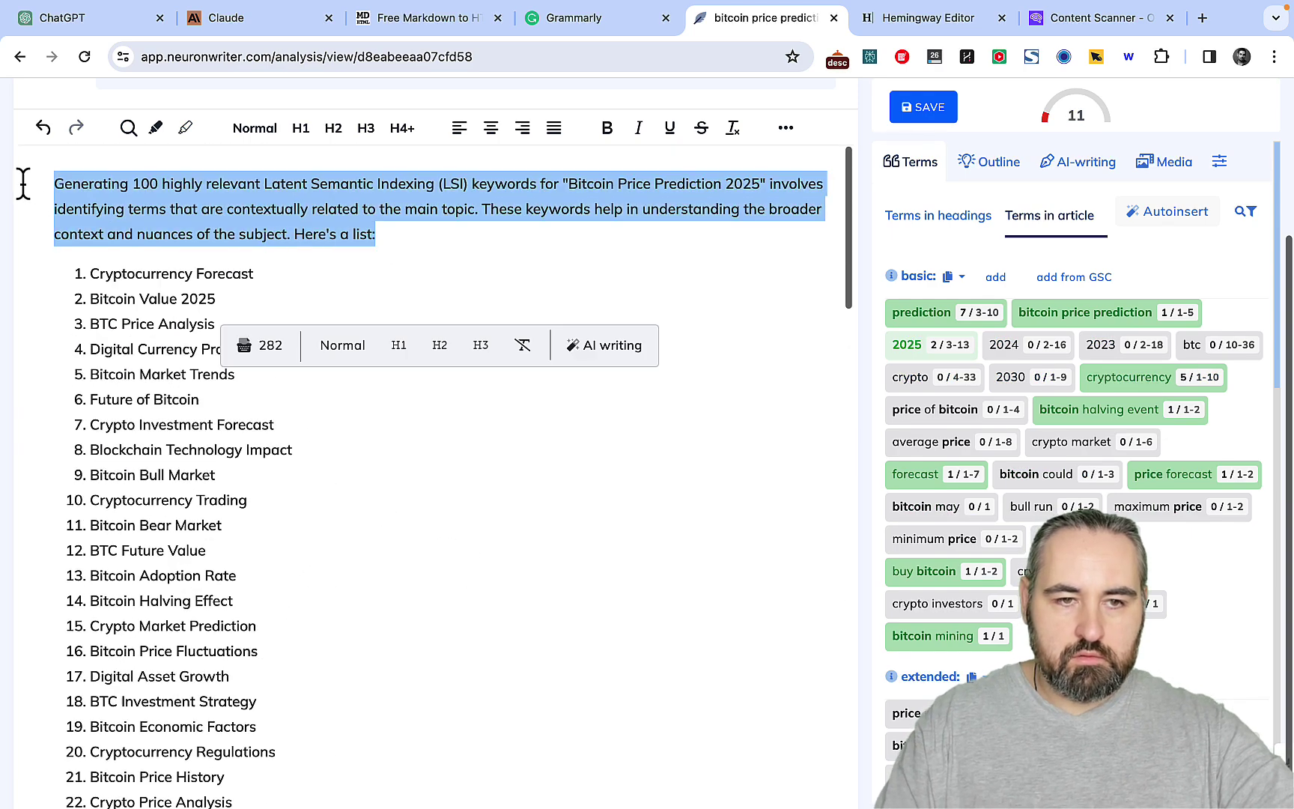
{"action": "key", "text": "BackSpace"}
{"action": "scroll", "coordinate": [525, 359], "scroll_direction": "down", "scroll_amount": 20}
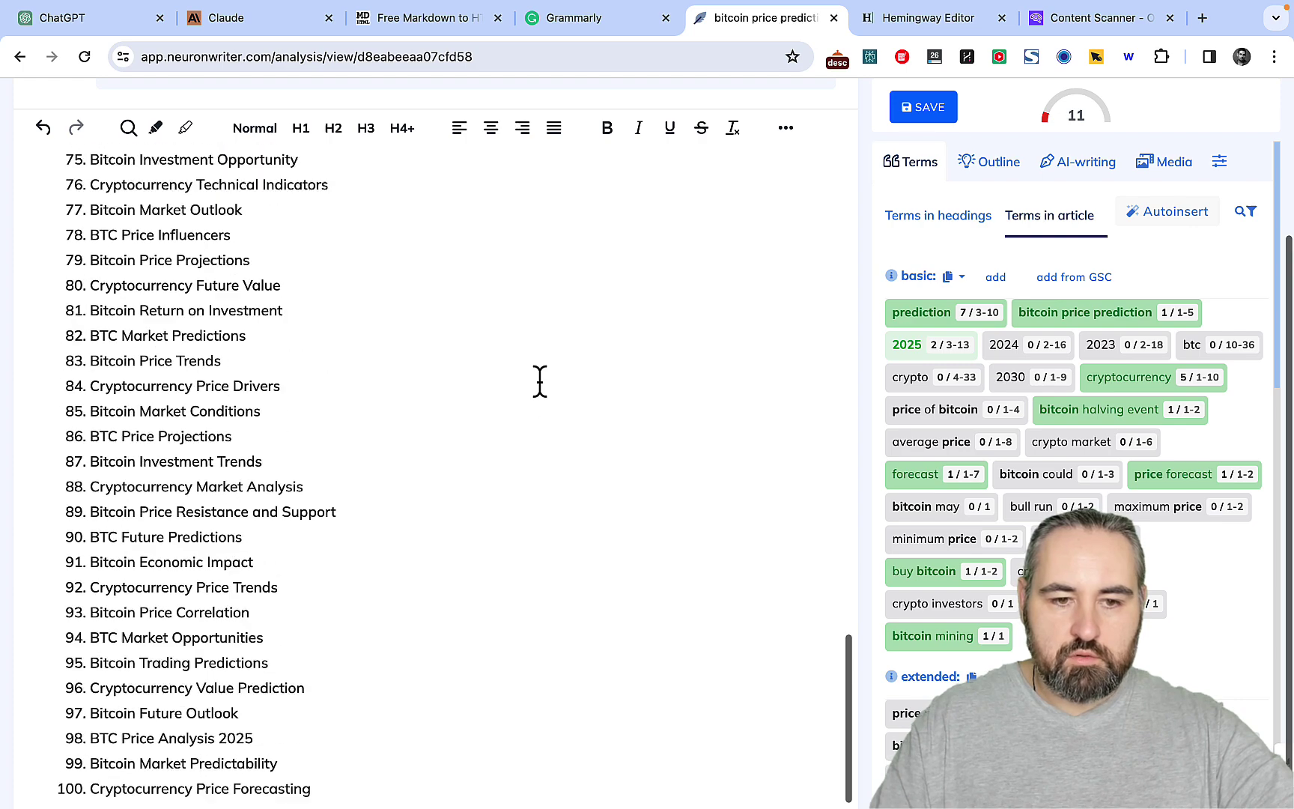
{"action": "scroll", "coordinate": [546, 447], "scroll_direction": "down", "scroll_amount": 1}
{"action": "scroll", "coordinate": [546, 447], "scroll_direction": "up", "scroll_amount": 20}
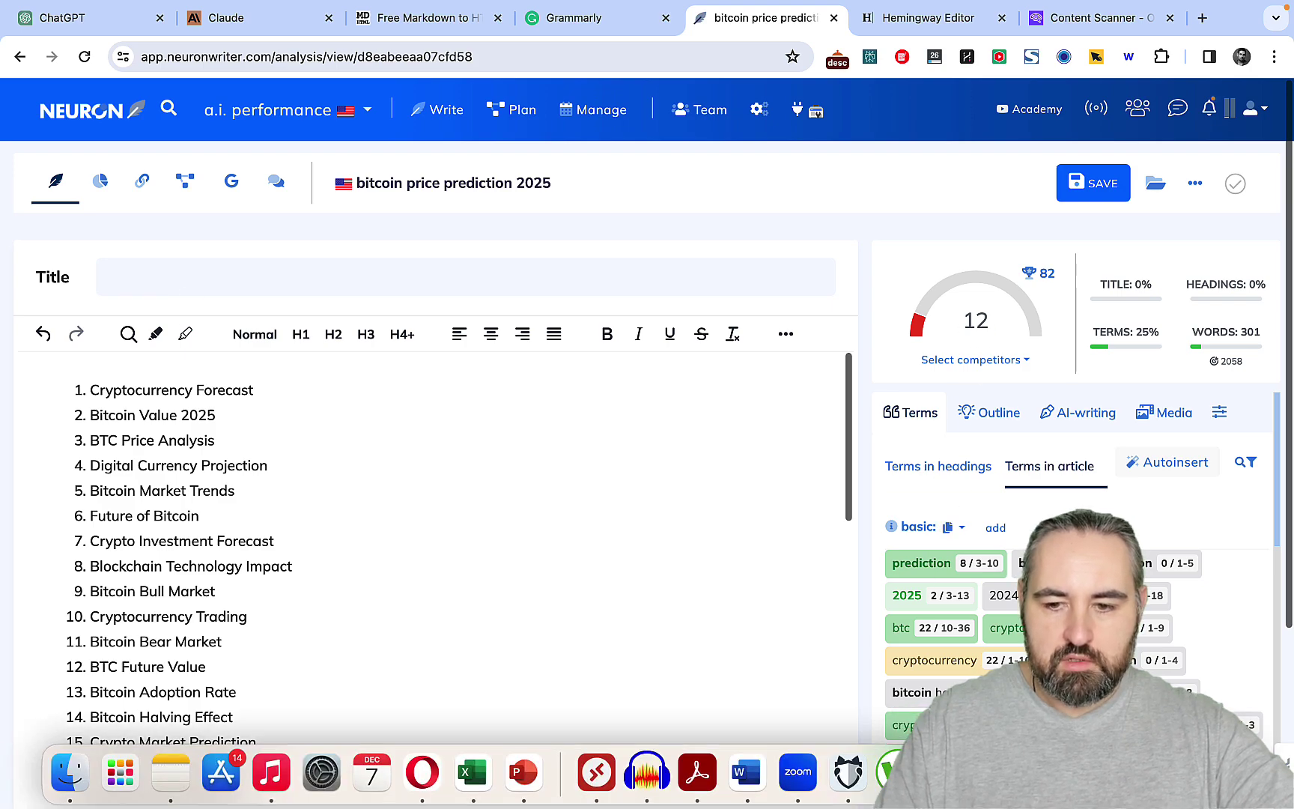
{"action": "key", "text": "ctrl+Right"}
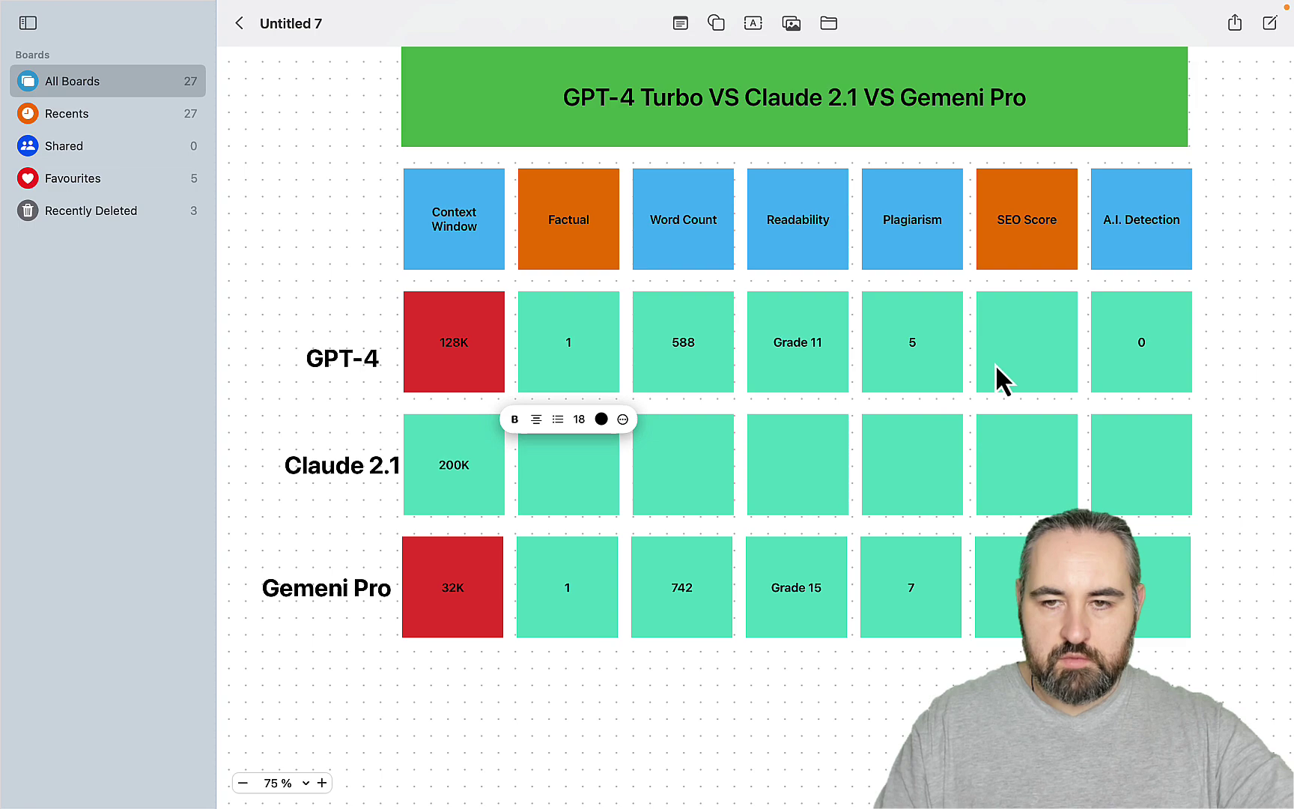
Step: Enter 12 in GPT-4's SEO Score cell, then bring up Grammarly's plagiarism results
{"action": "left_click", "coordinate": [1035, 352]}
{"action": "type", "text": "12"}
{"action": "left_click", "coordinate": [1002, 486]}
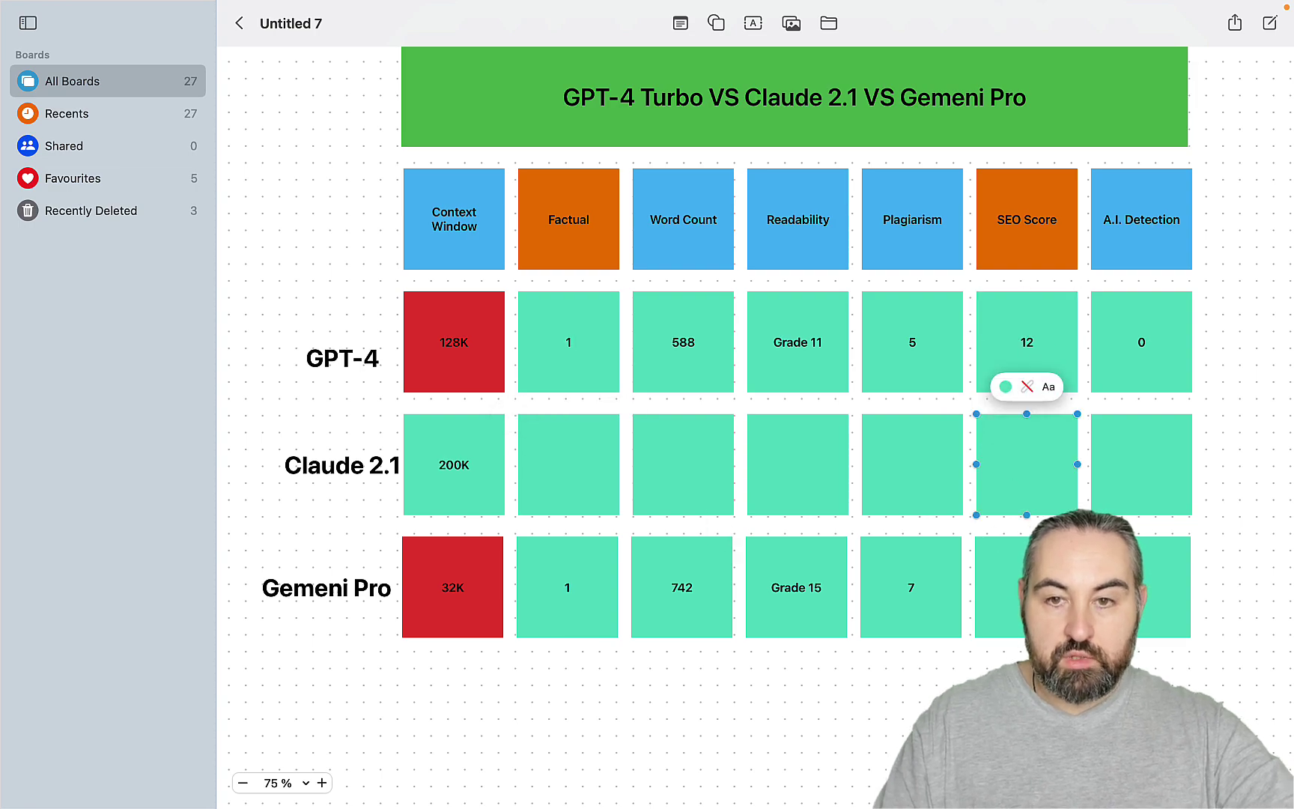
{"action": "key", "text": "ctrl+Left"}
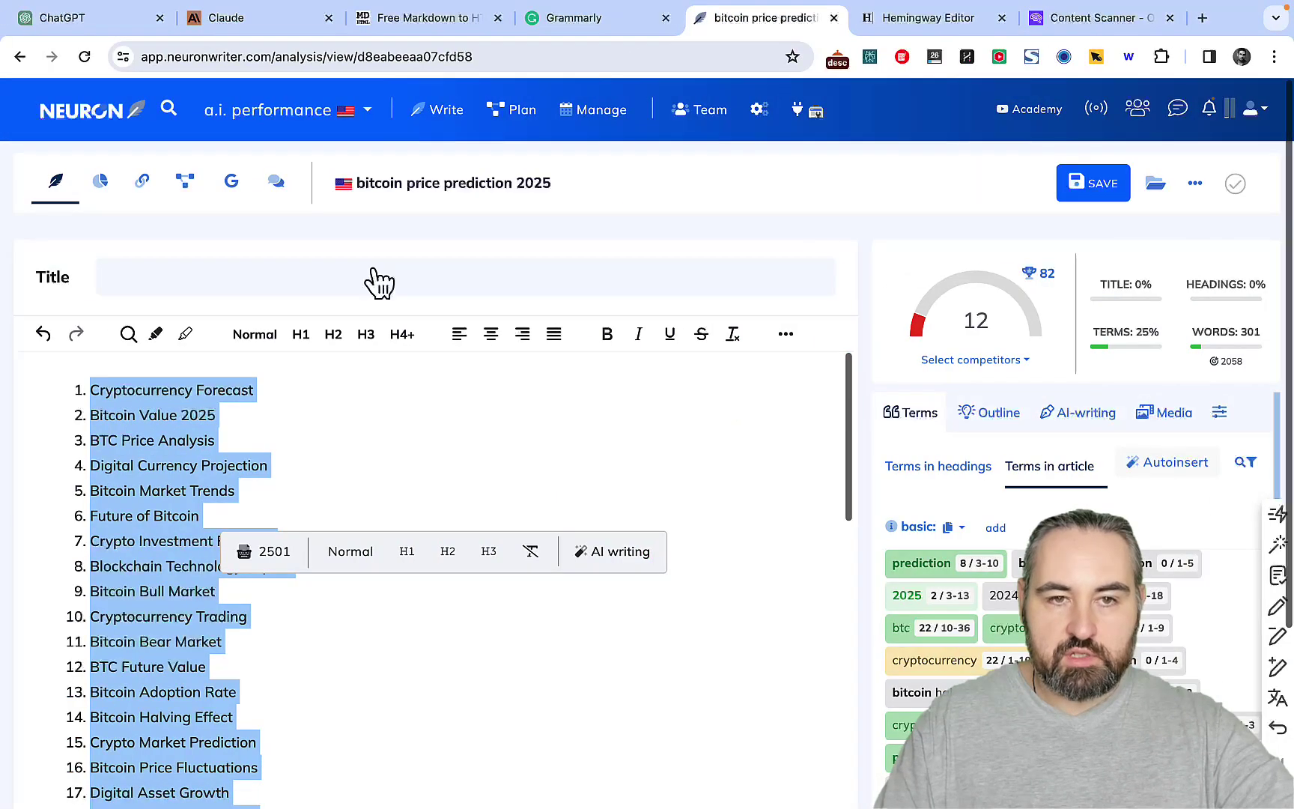
{"action": "key", "text": "ctrl+shift+Tab"}
{"action": "scroll", "coordinate": [196, 332], "scroll_direction": "up", "scroll_amount": 1}
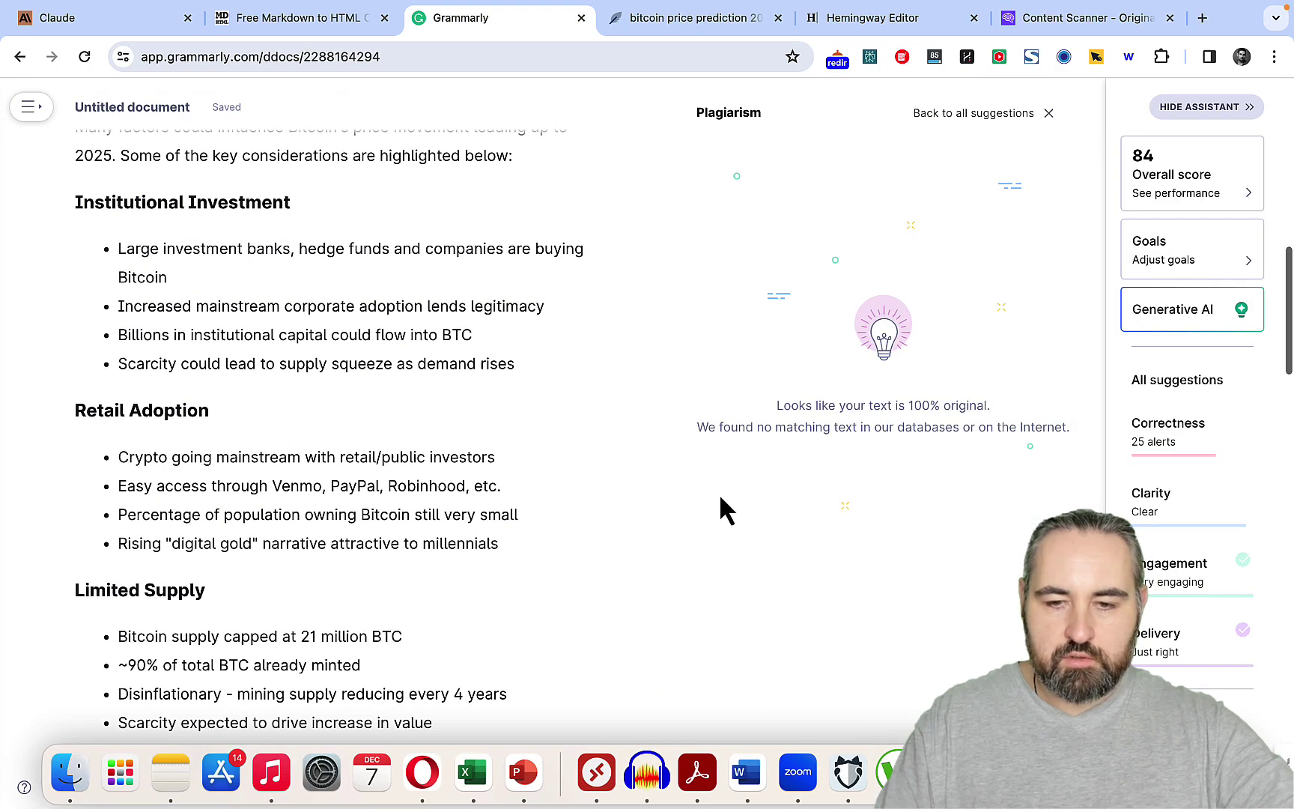
Step: Paste the new Claude article into Hemingway Editor to get its readability grade
{"action": "key", "text": "ctrl+Right"}
{"action": "left_click", "coordinate": [824, 507]}
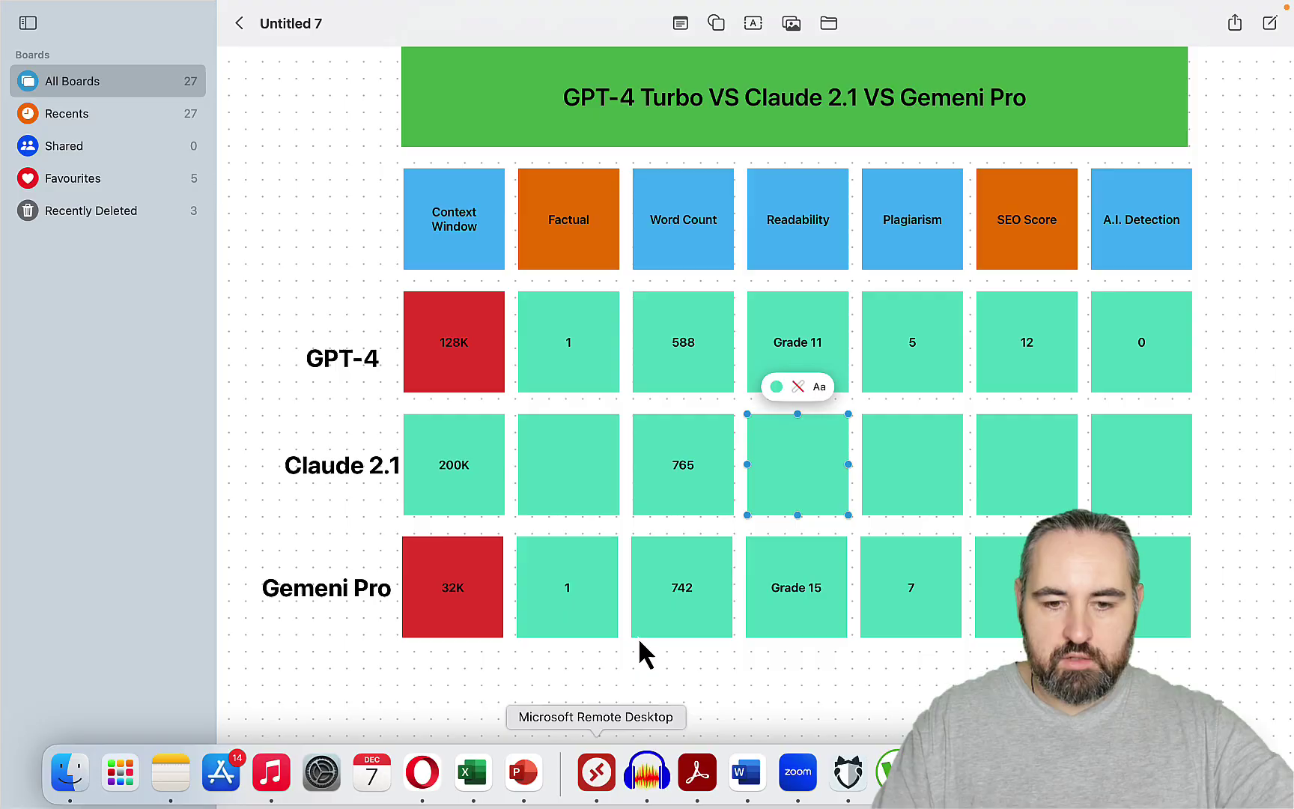
{"action": "key", "text": "ctrl+Left"}
{"action": "left_click", "coordinate": [850, 19]}
{"action": "key", "text": "super+a"}
{"action": "key", "text": "super+v"}
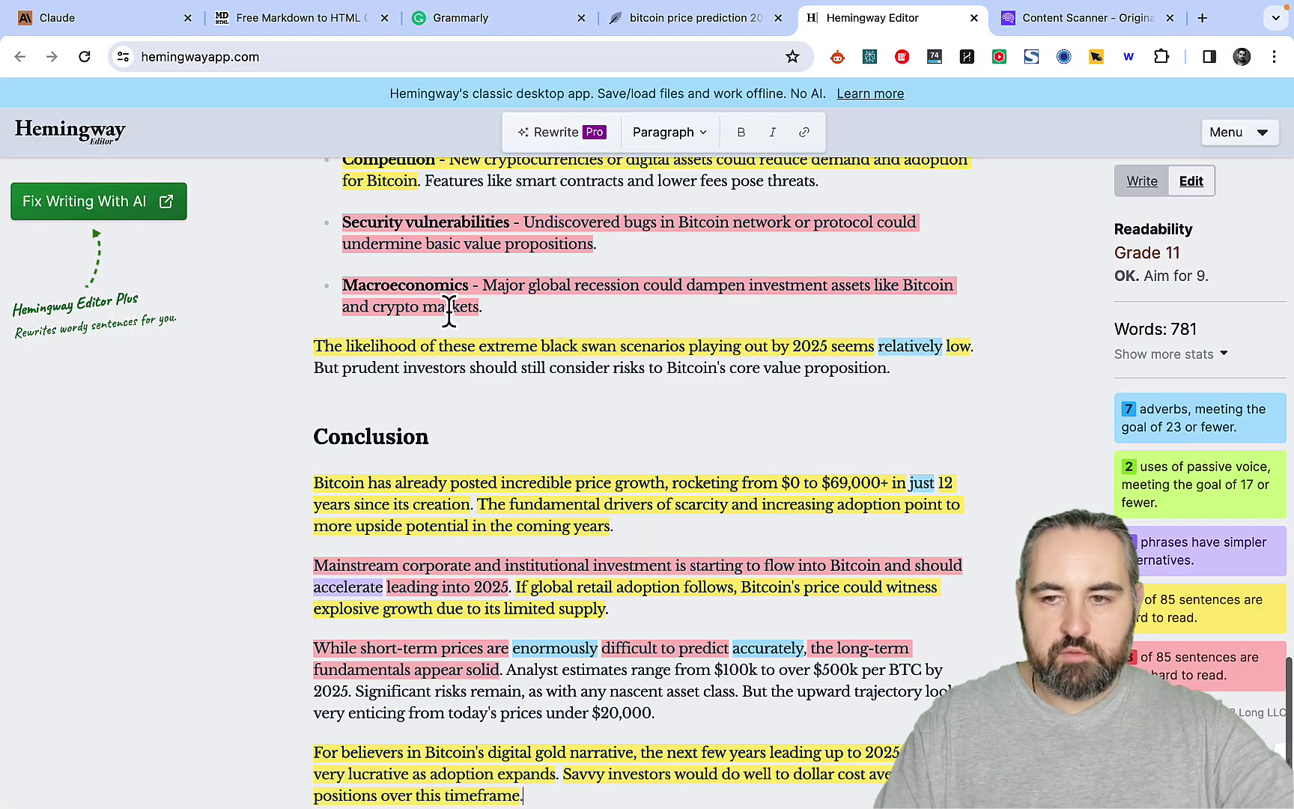
{"action": "scroll", "coordinate": [541, 514], "scroll_direction": "up", "scroll_amount": 20}
{"action": "left_click", "coordinate": [566, 494]}
{"action": "scroll", "coordinate": [565, 496], "scroll_direction": "down", "scroll_amount": 20}
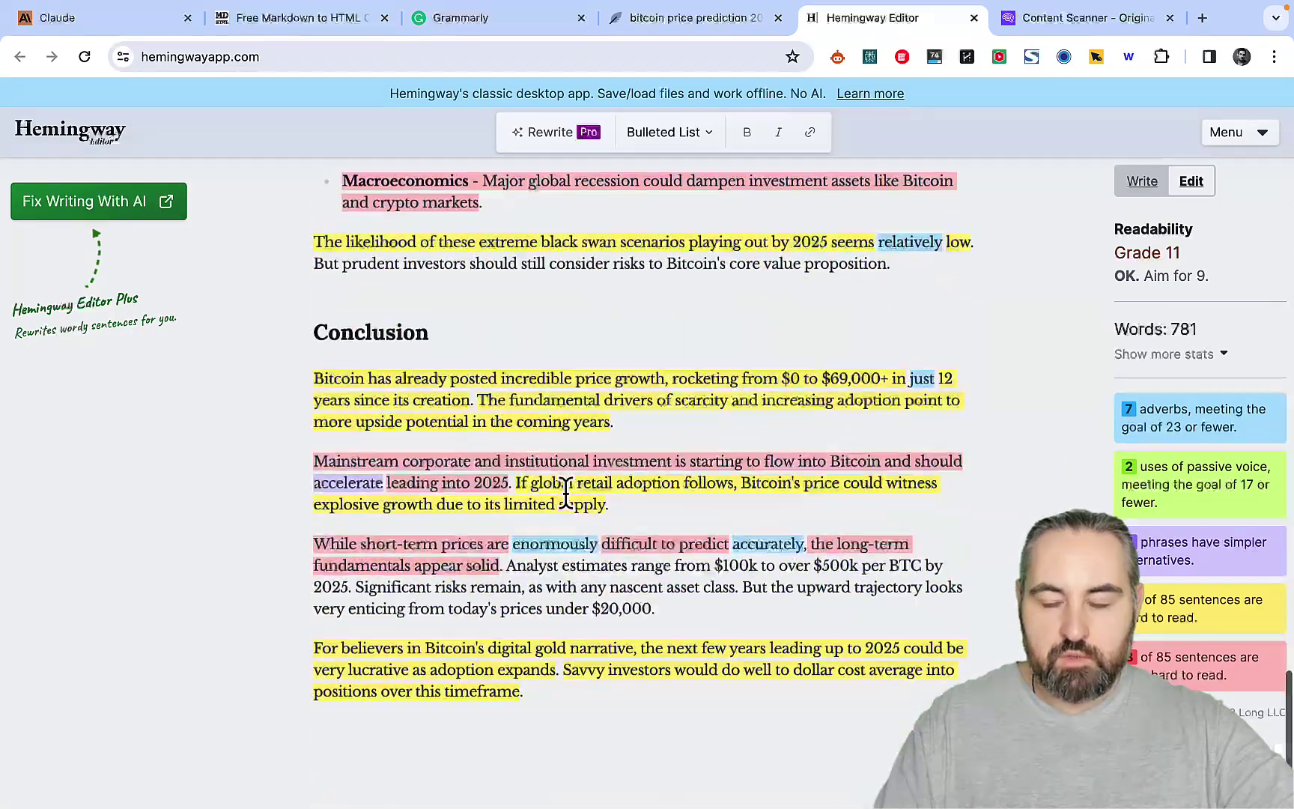
{"action": "mouse_move", "coordinate": [850, 801]}
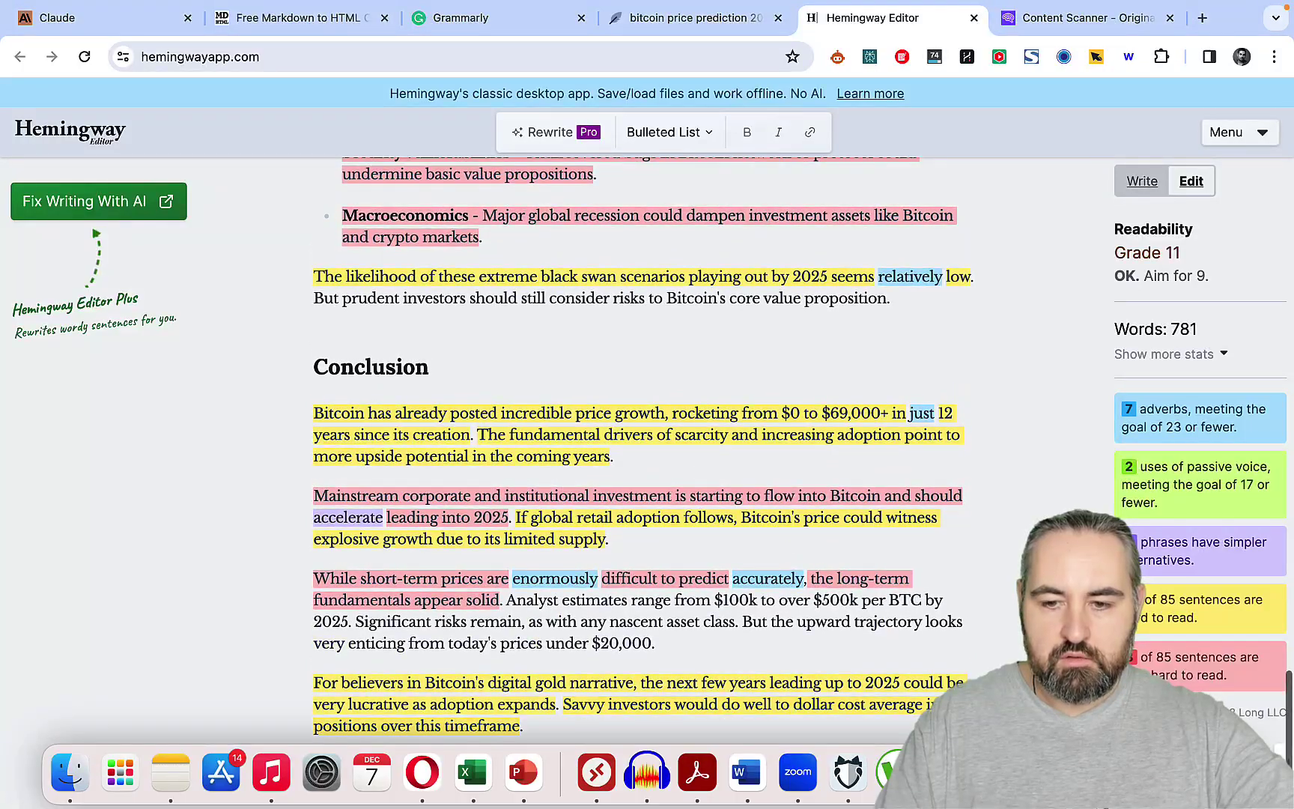
Step: Enter 'Grade 11' in Claude 2.1's Readability cell on the board
{"action": "key", "text": "ctrl+Right"}
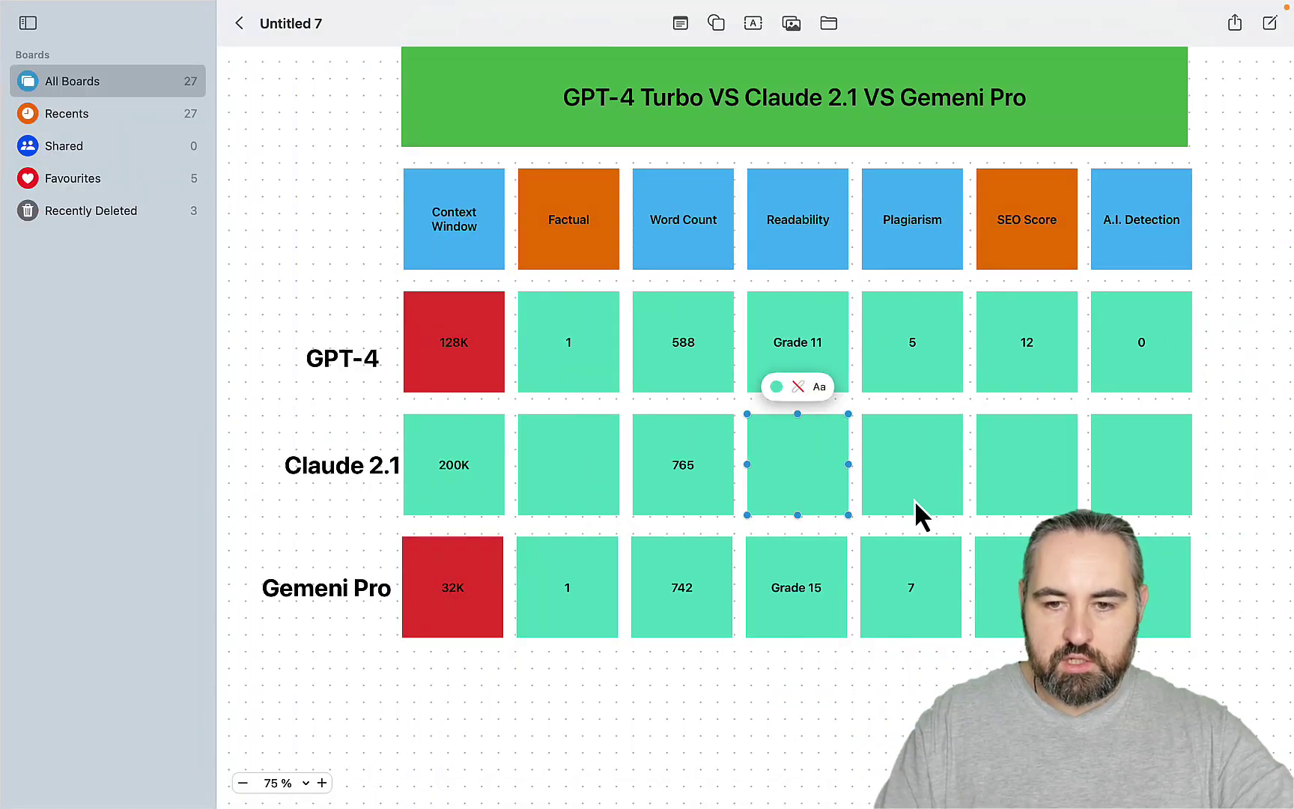
{"action": "double_click", "coordinate": [800, 486]}
{"action": "type", "text": "Grade"}
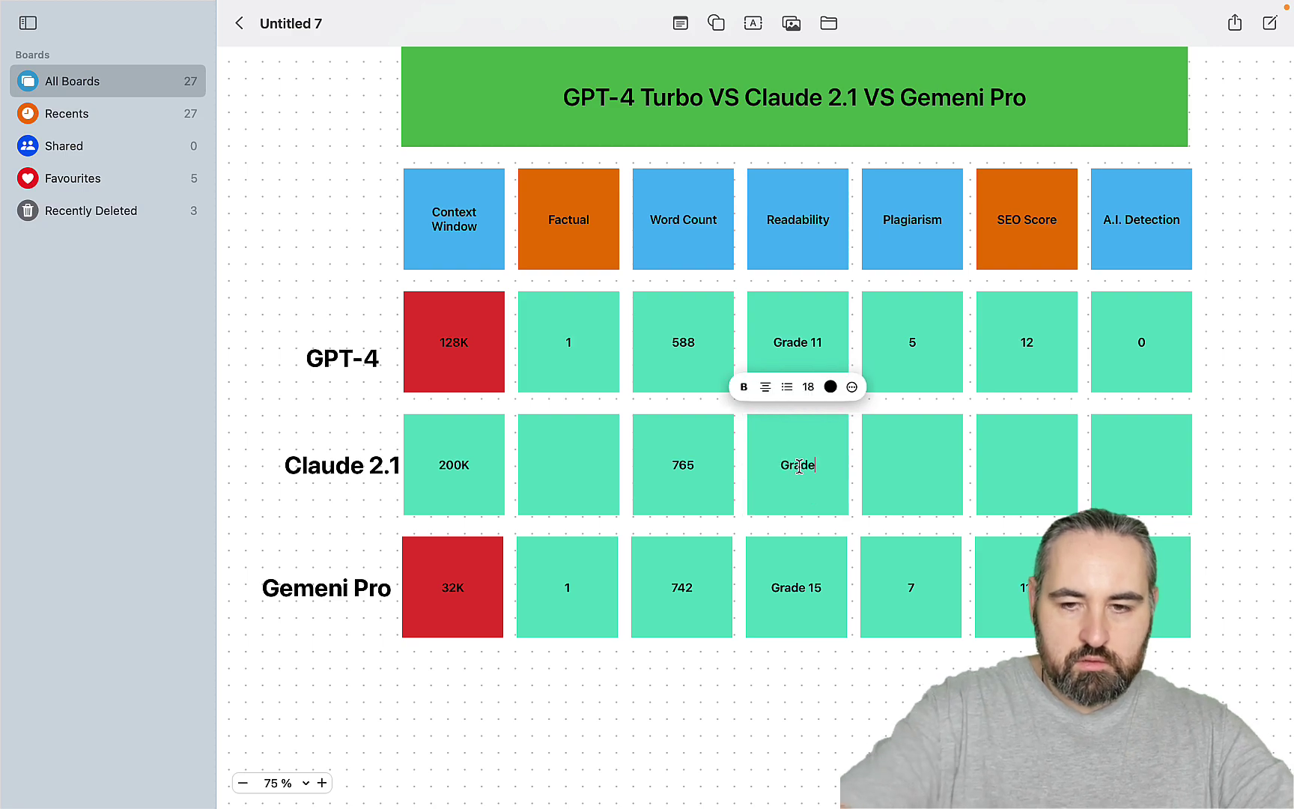
{"action": "type", "text": " 11"}
Step: Check the Grammarly document and the Originality.ai content scan results
{"action": "key", "text": "ctrl+Left"}
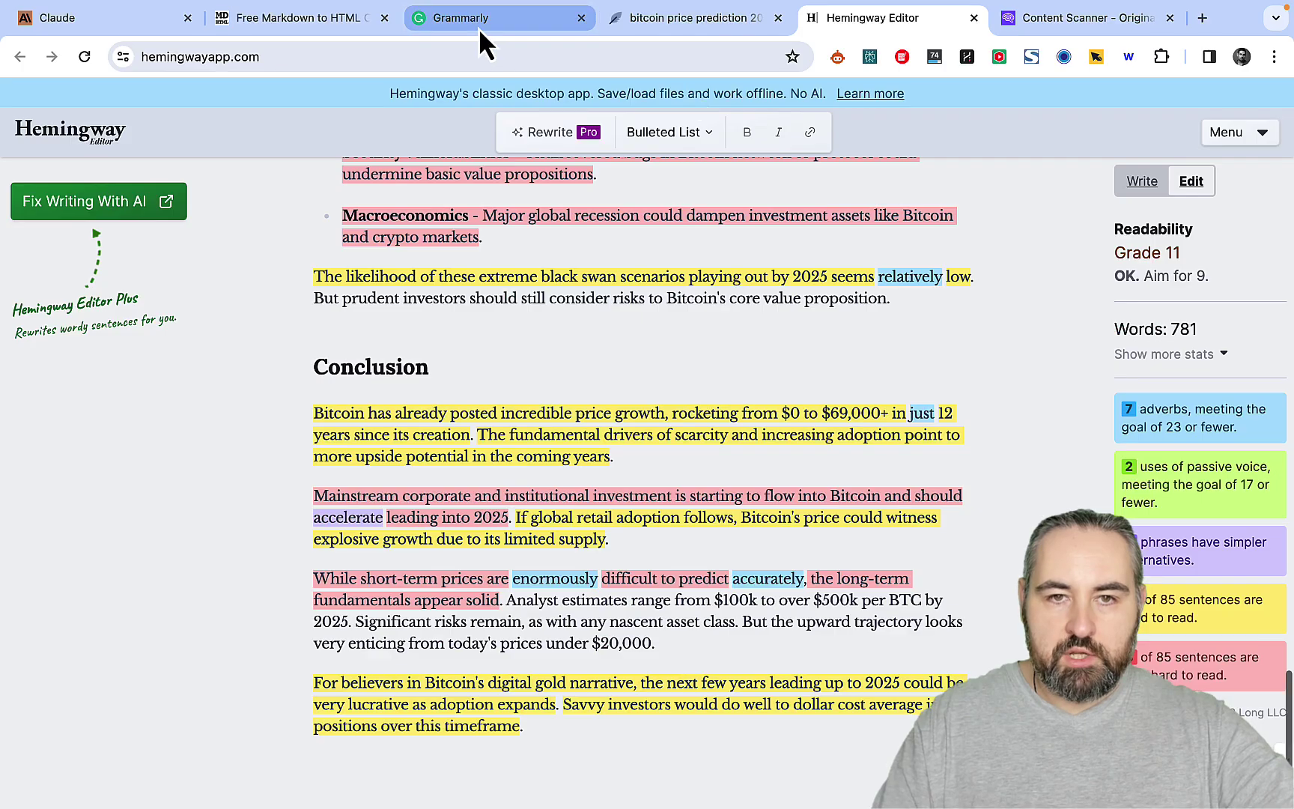
{"action": "left_click", "coordinate": [480, 27]}
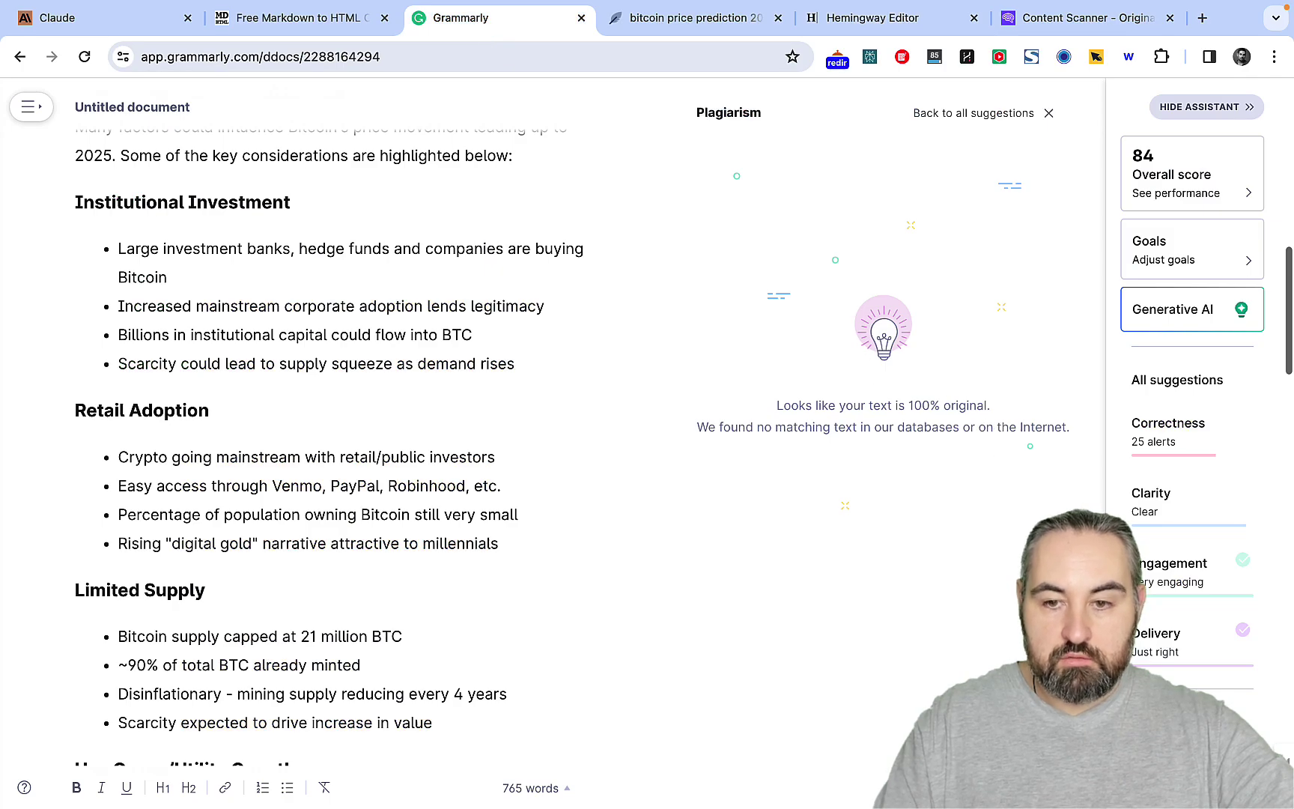
{"action": "mouse_move", "coordinate": [910, 775]}
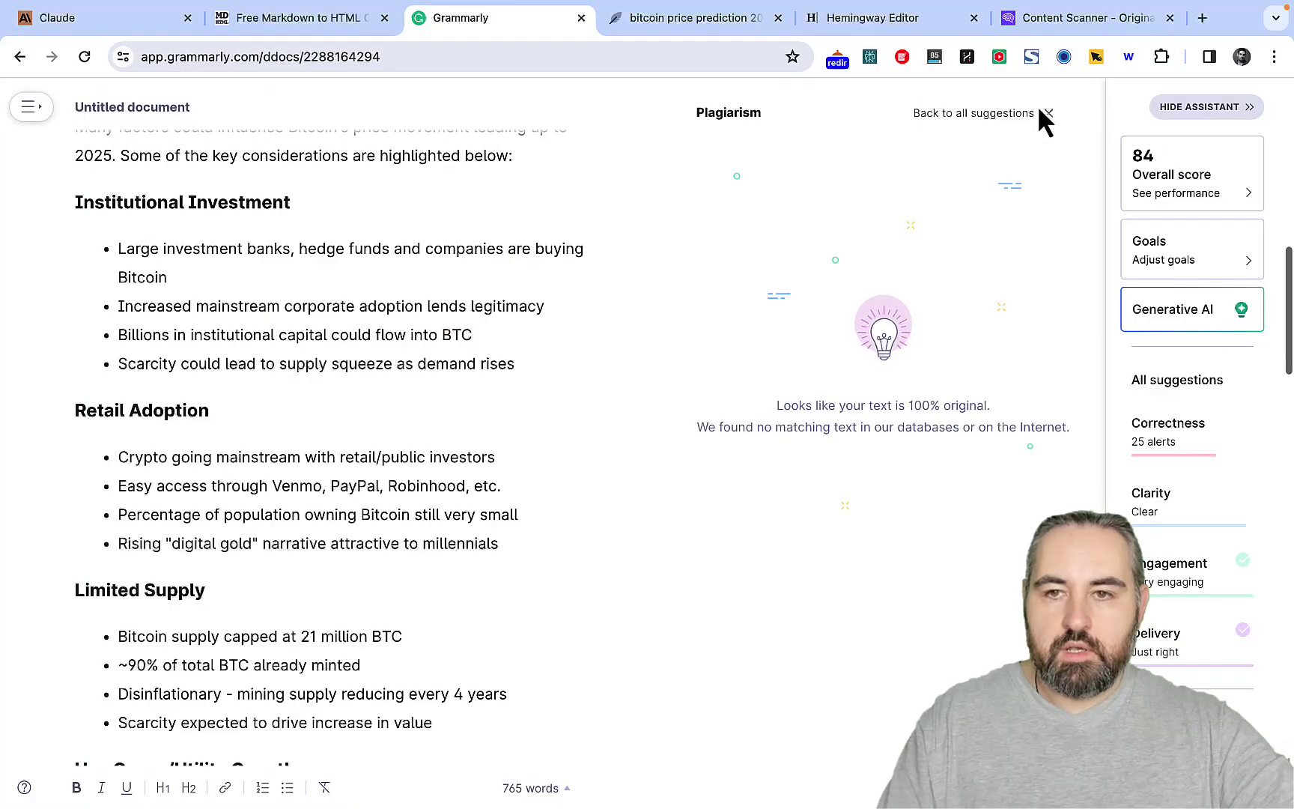
{"action": "left_click", "coordinate": [1046, 19]}
{"action": "mouse_move", "coordinate": [899, 786]}
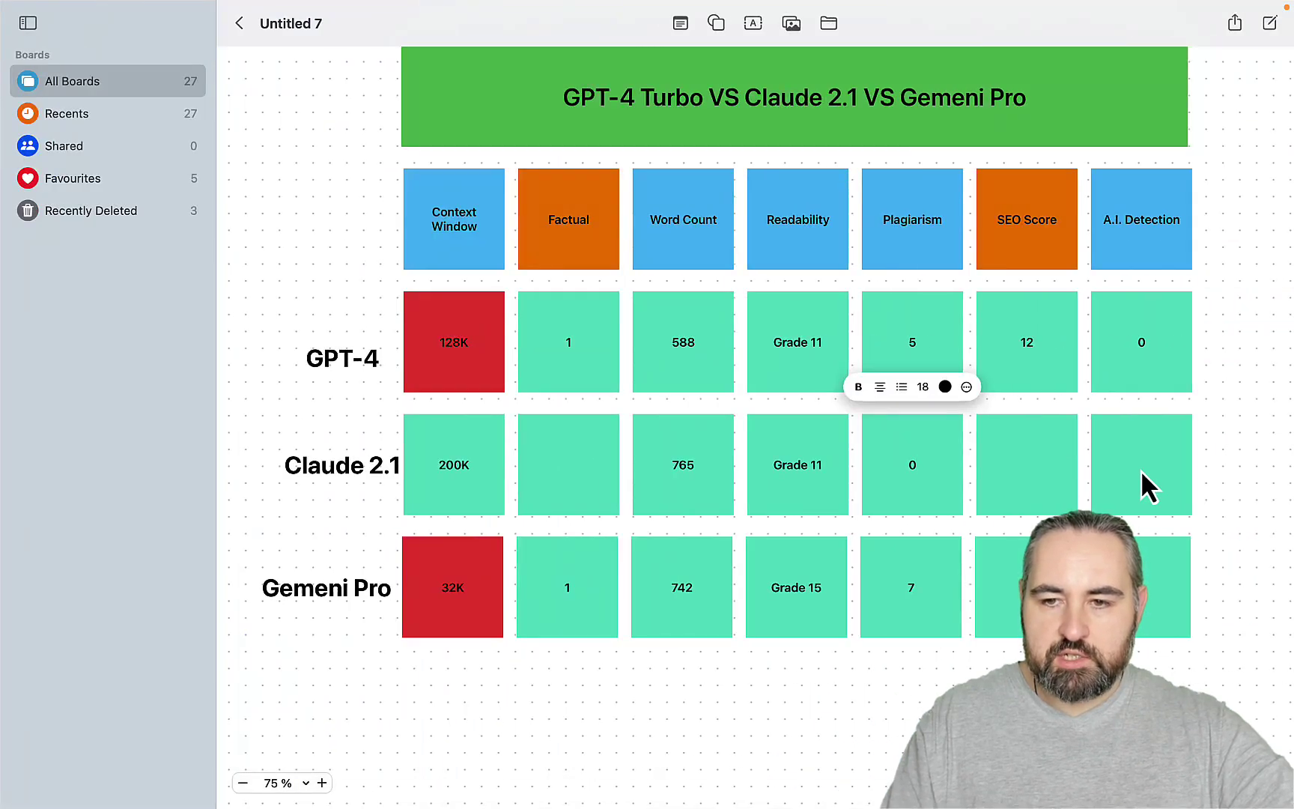
Step: Type 99 into Claude 2.1's empty A.I. Detection sticky note
{"action": "left_click", "coordinate": [1141, 486]}
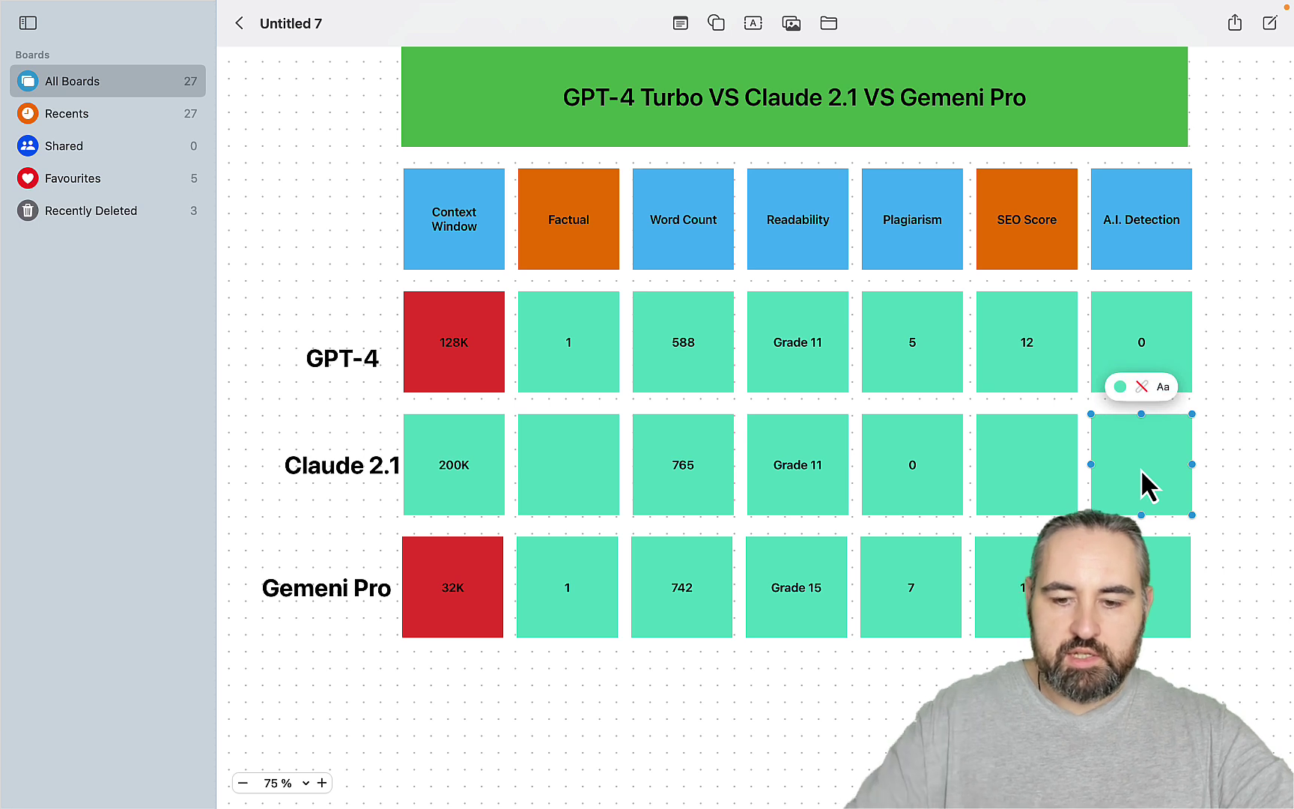
{"action": "type", "text": "99"}
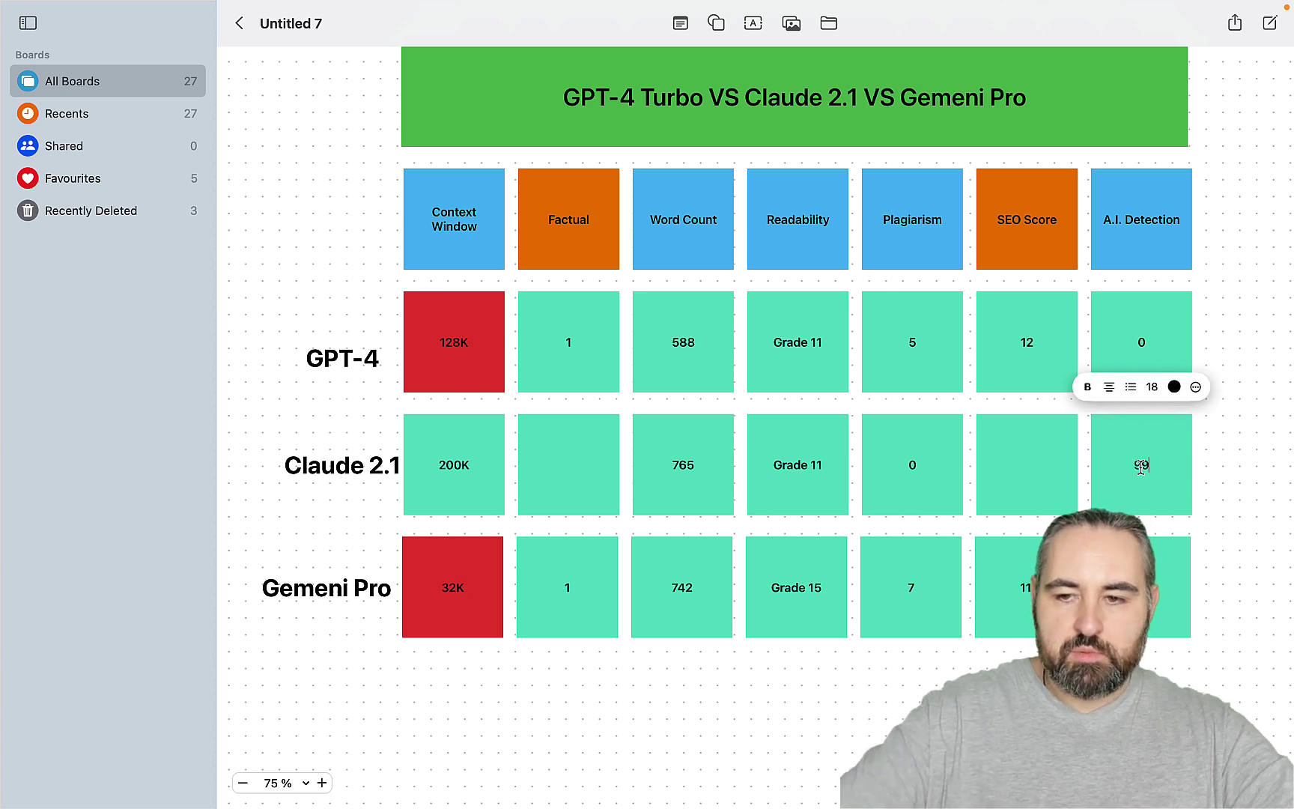
{"action": "left_click", "coordinate": [1150, 552]}
{"action": "left_click", "coordinate": [1063, 489]}
{"action": "mouse_move", "coordinate": [797, 776]}
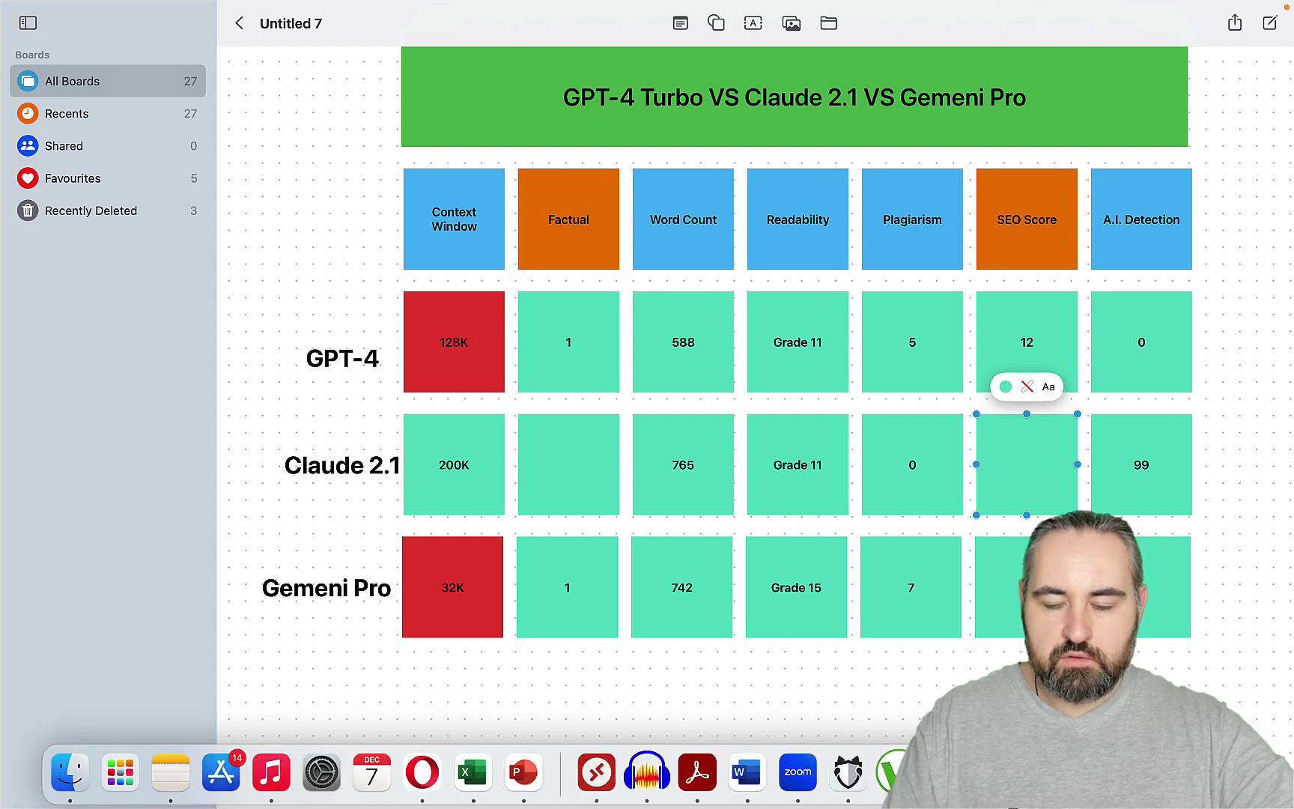
Step: Copy Claude's keyword list and paste it into the NeuronWriter article editor
{"action": "key", "text": "ctrl+Left"}
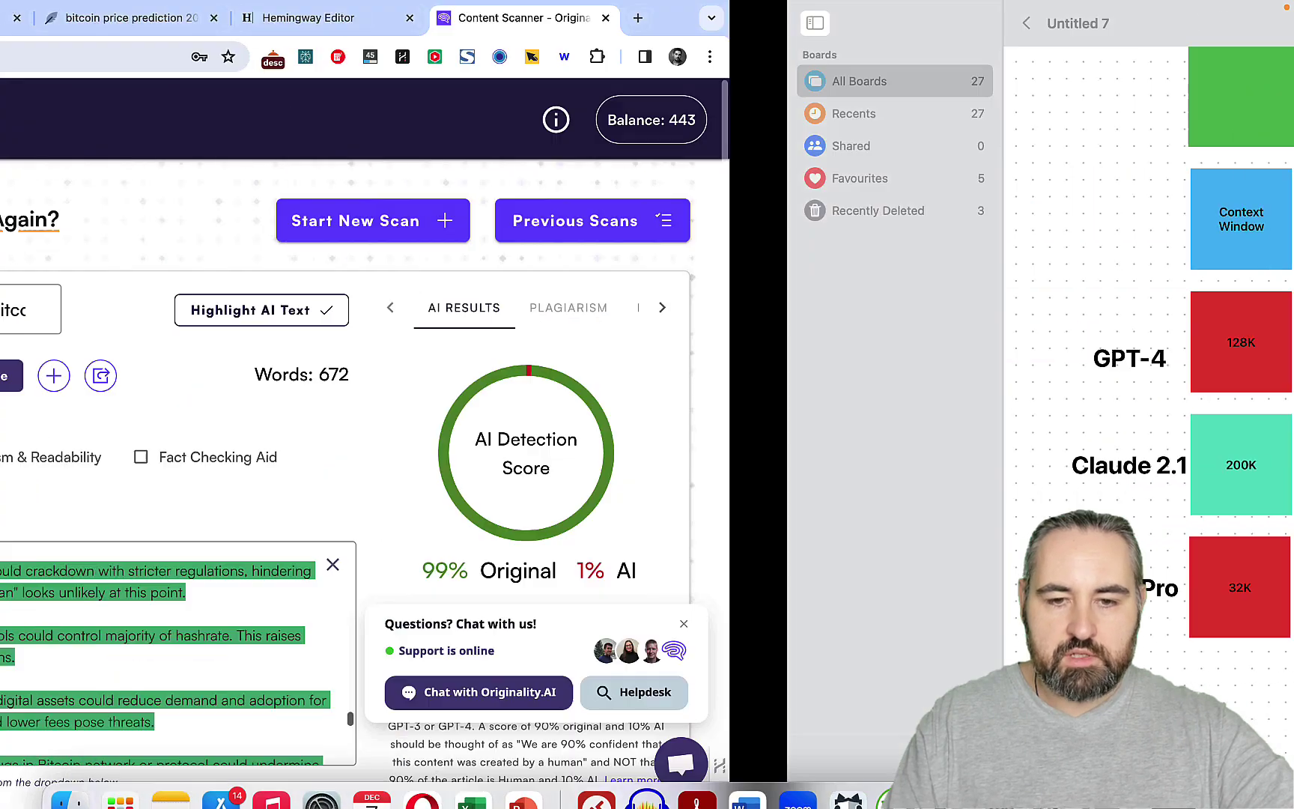
{"action": "key", "text": "super+grave"}
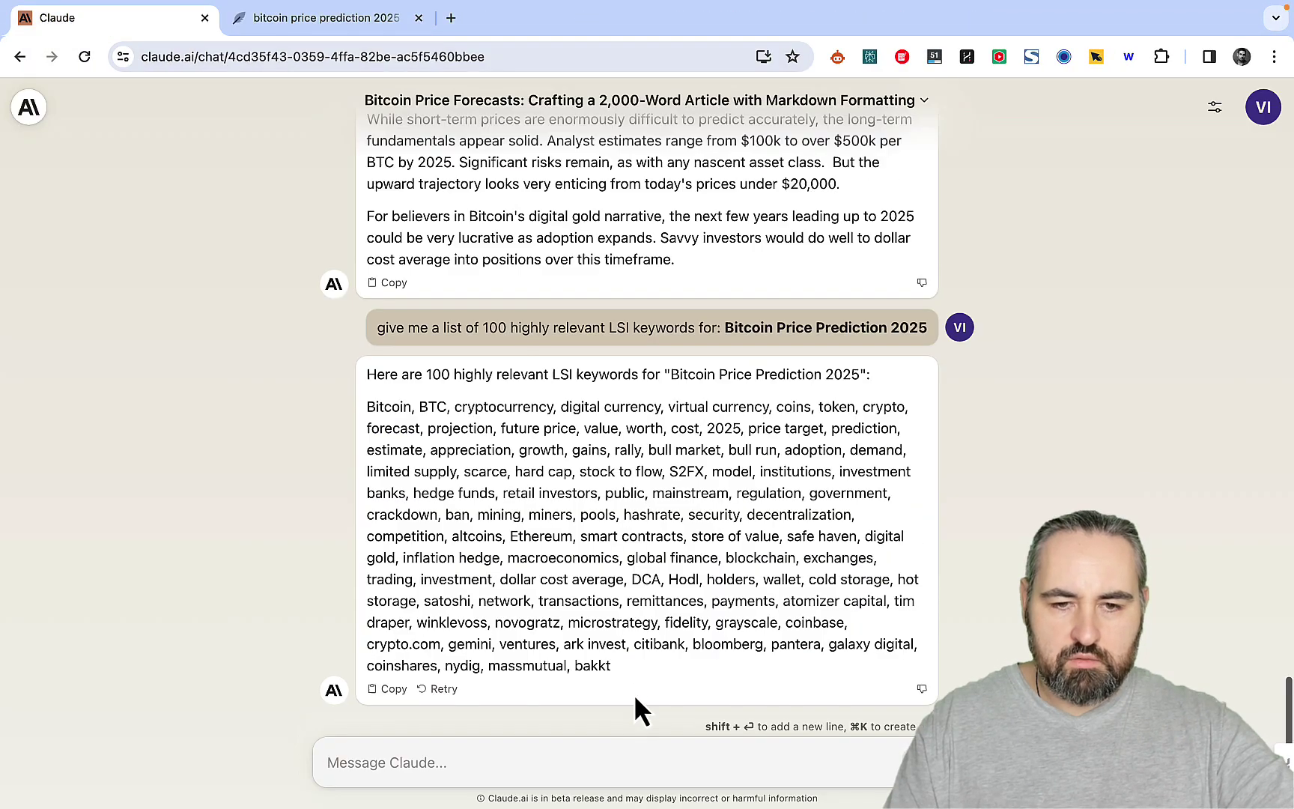
{"action": "left_click_drag", "start_coordinate": [618, 670], "coordinate": [350, 415]}
{"action": "key", "text": "super+c"}
{"action": "key", "text": "ctrl+Tab"}
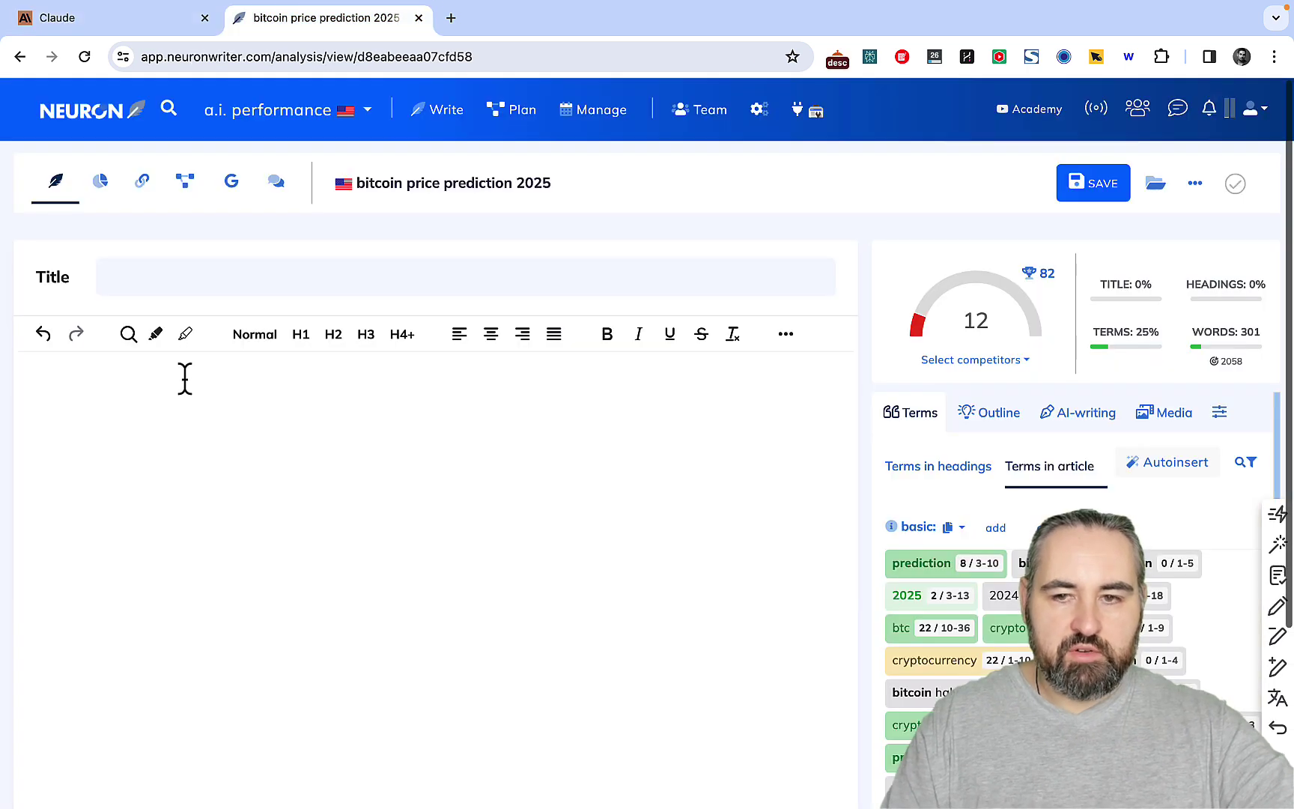
{"action": "left_click", "coordinate": [182, 378]}
{"action": "key", "text": "super+v"}
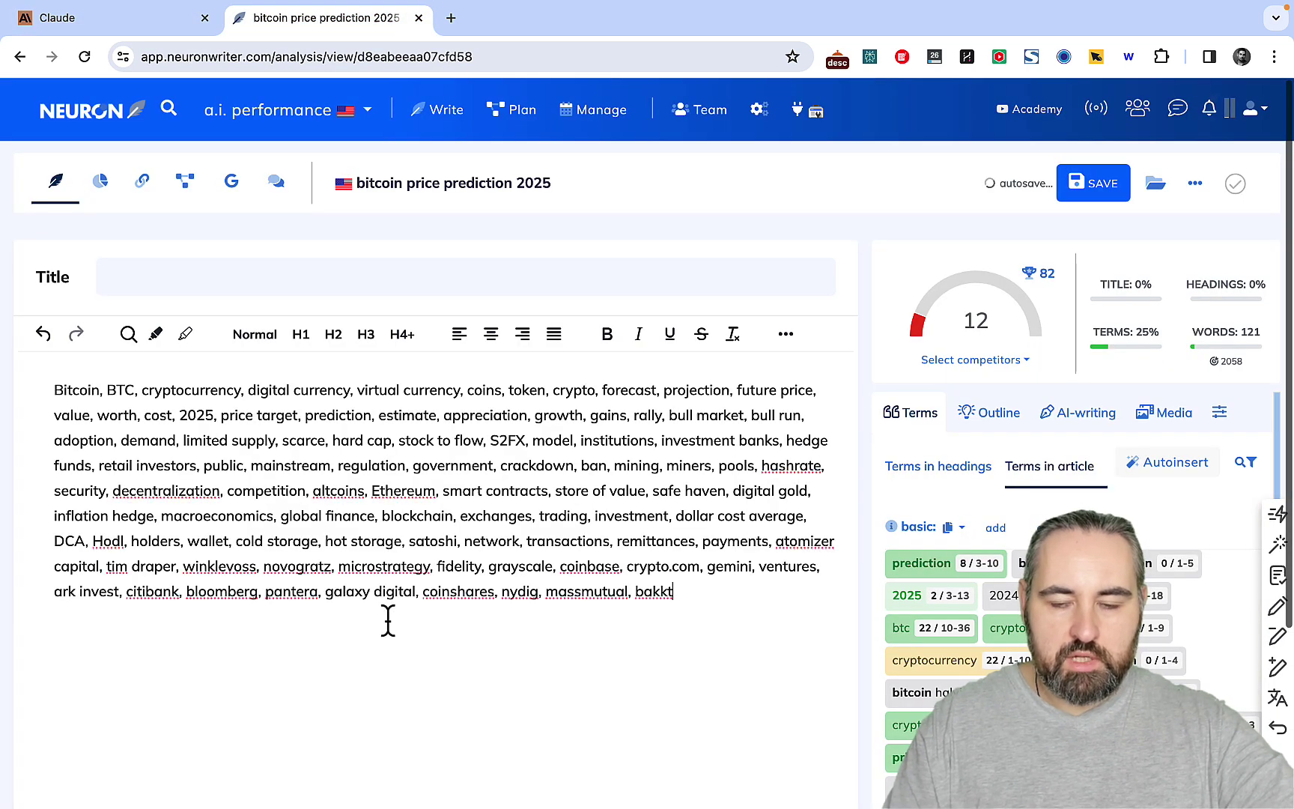
{"action": "left_click", "coordinate": [479, 542]}
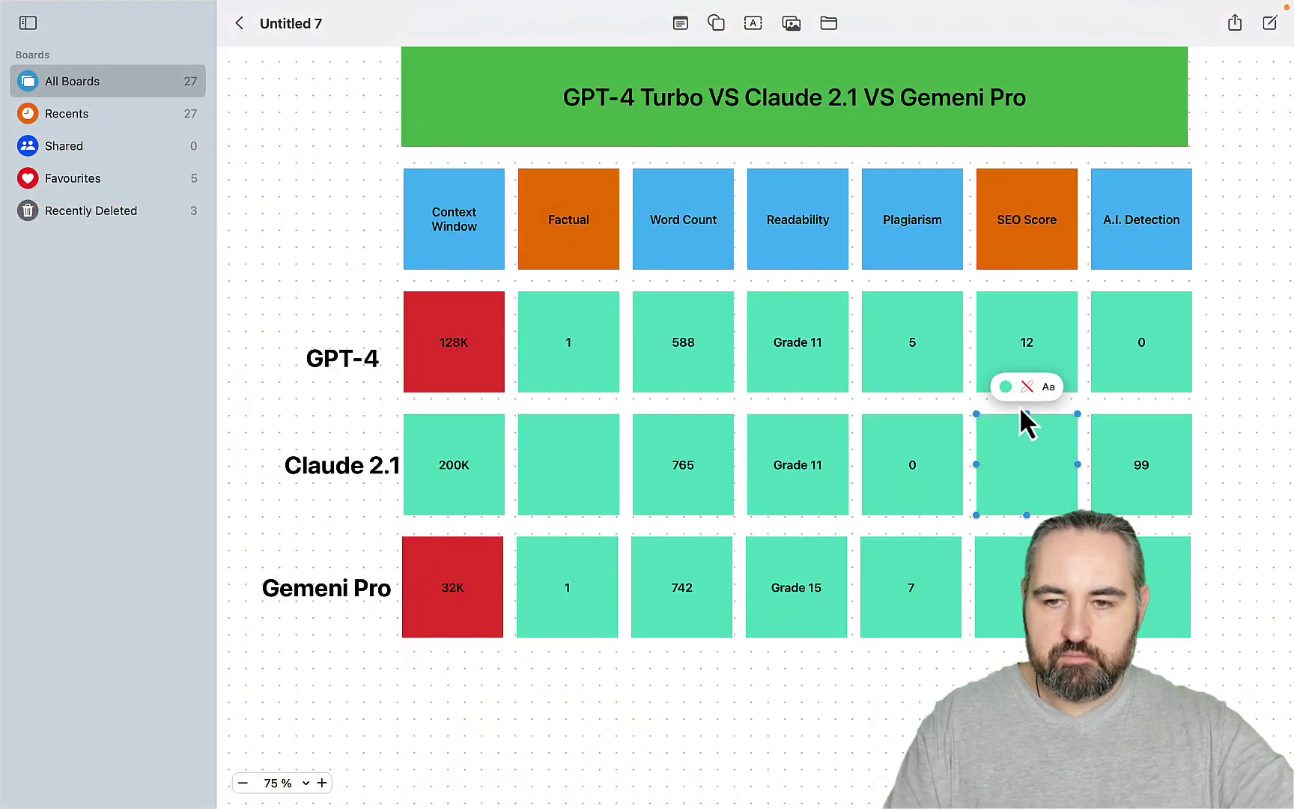
Step: Enter 6 in Claude 2.1's SEO Score cell and close the NeuronWriter tab
{"action": "double_click", "coordinate": [1017, 469]}
{"action": "type", "text": "6"}
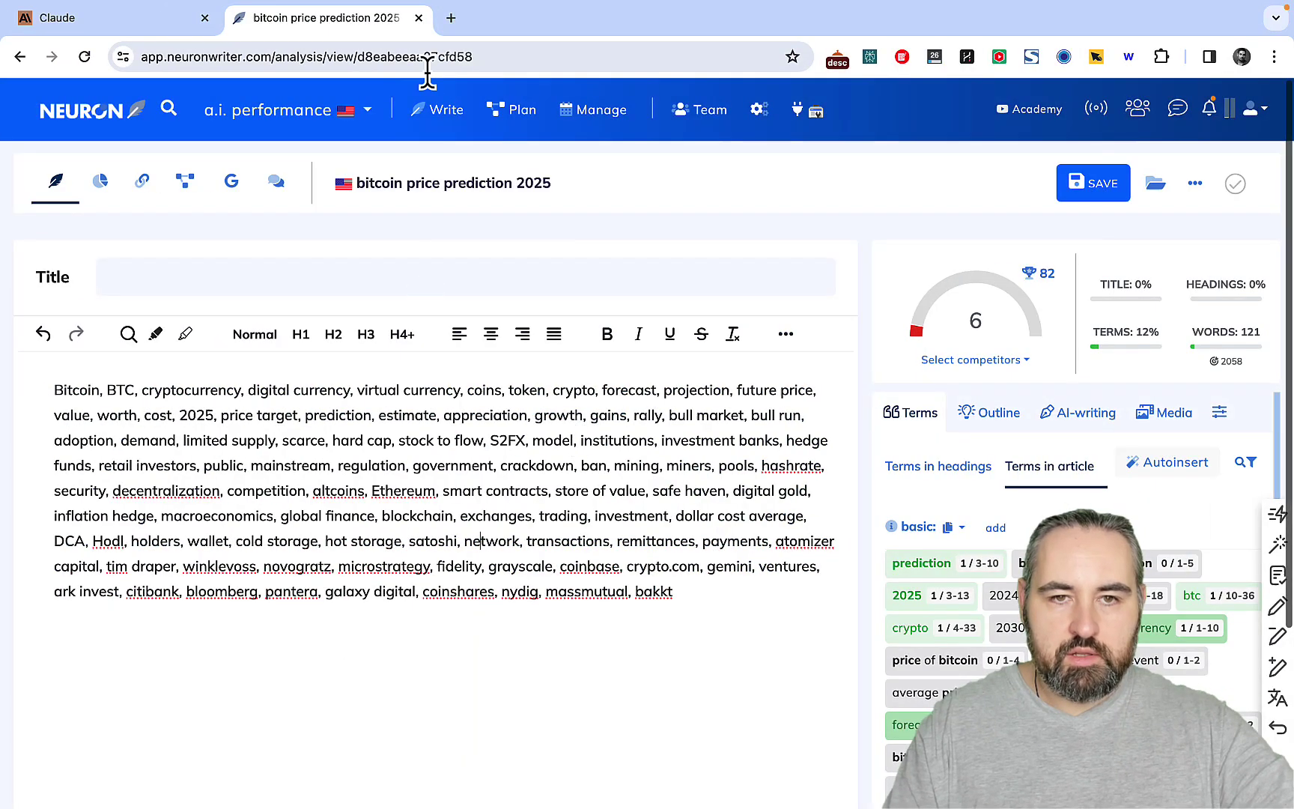
{"action": "left_click", "coordinate": [419, 17]}
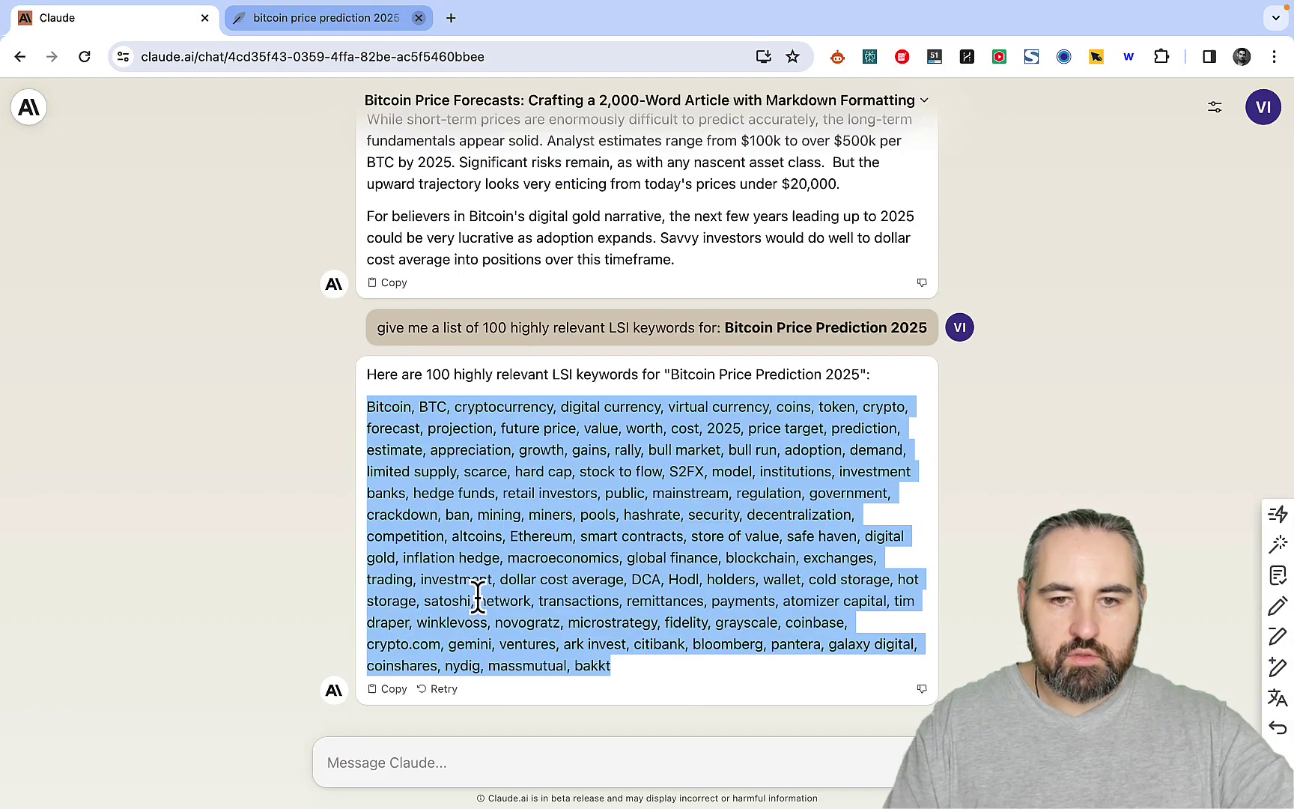
Step: Ask Claude who won the men's title at Wimbledon
{"action": "left_click", "coordinate": [416, 761]}
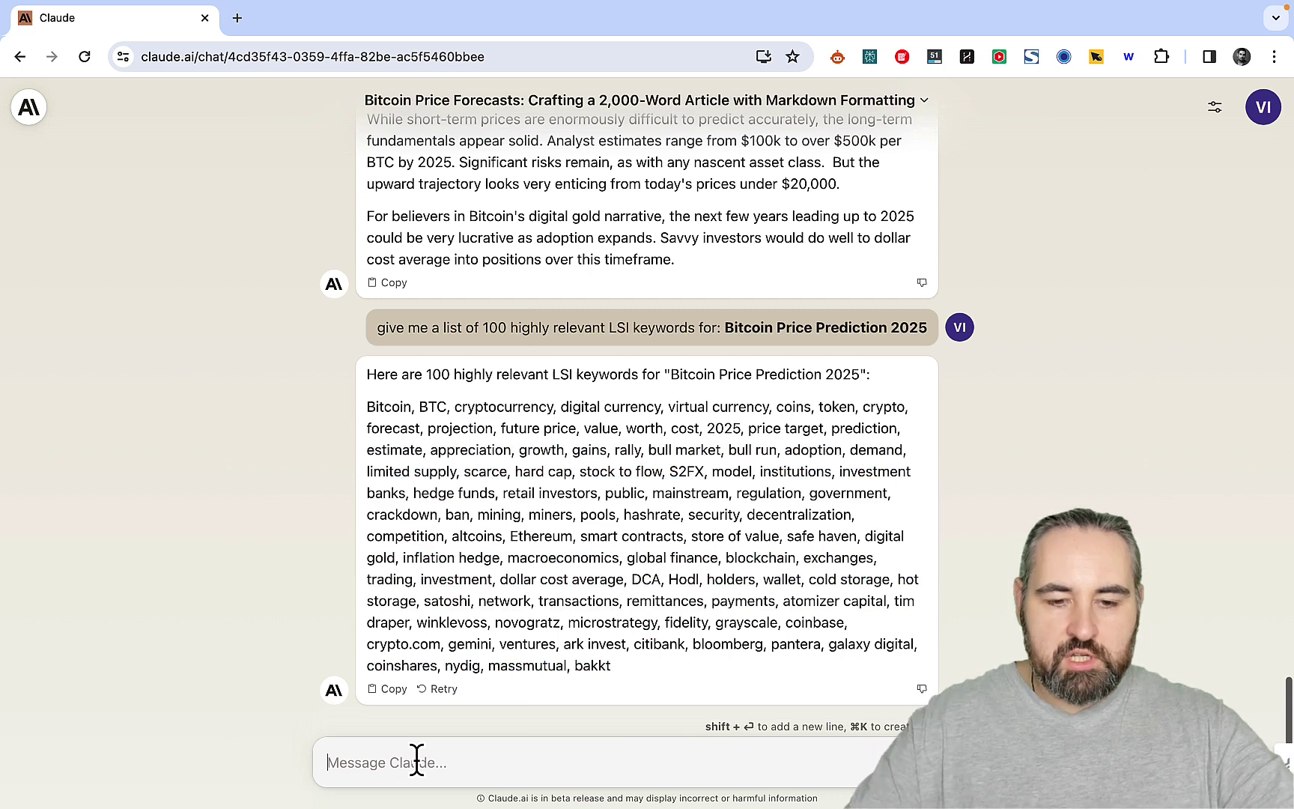
{"action": "type", "text": "w"}
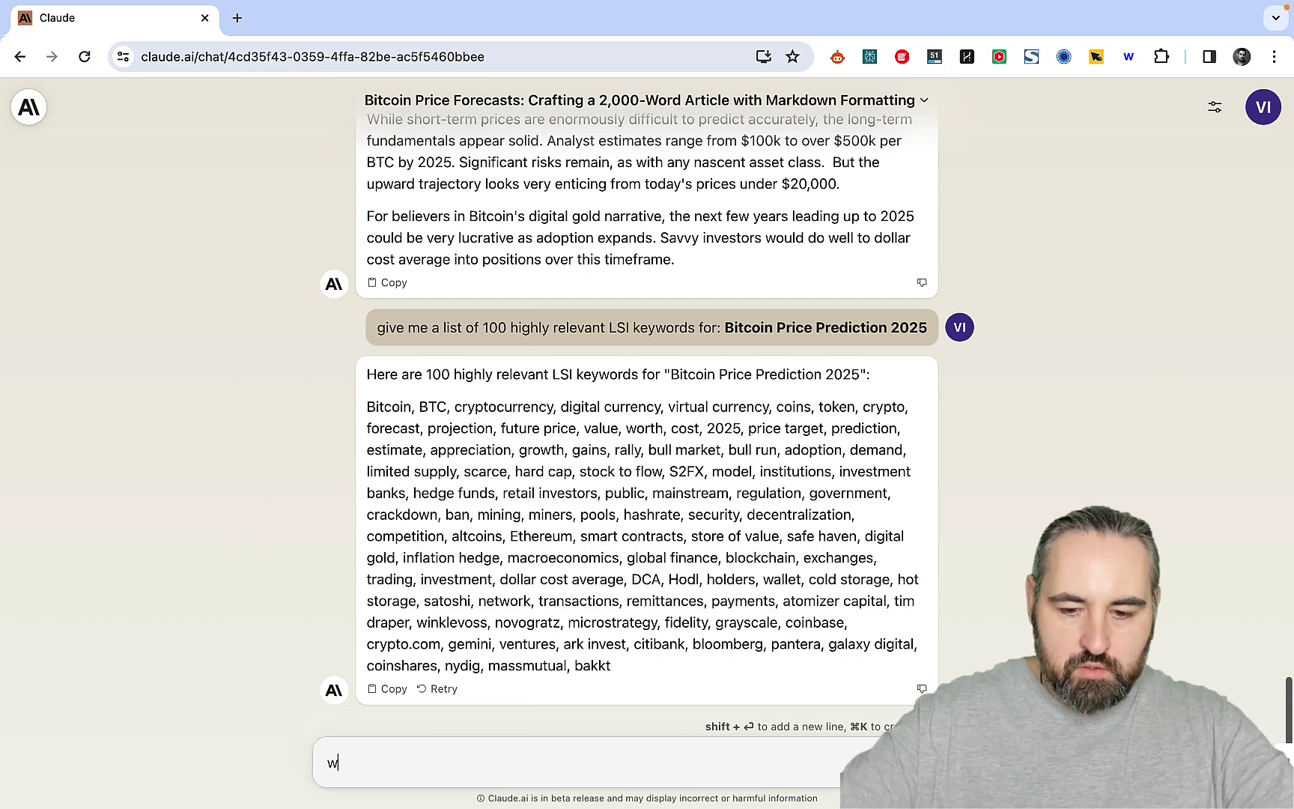
{"action": "type", "text": "ho won the "}
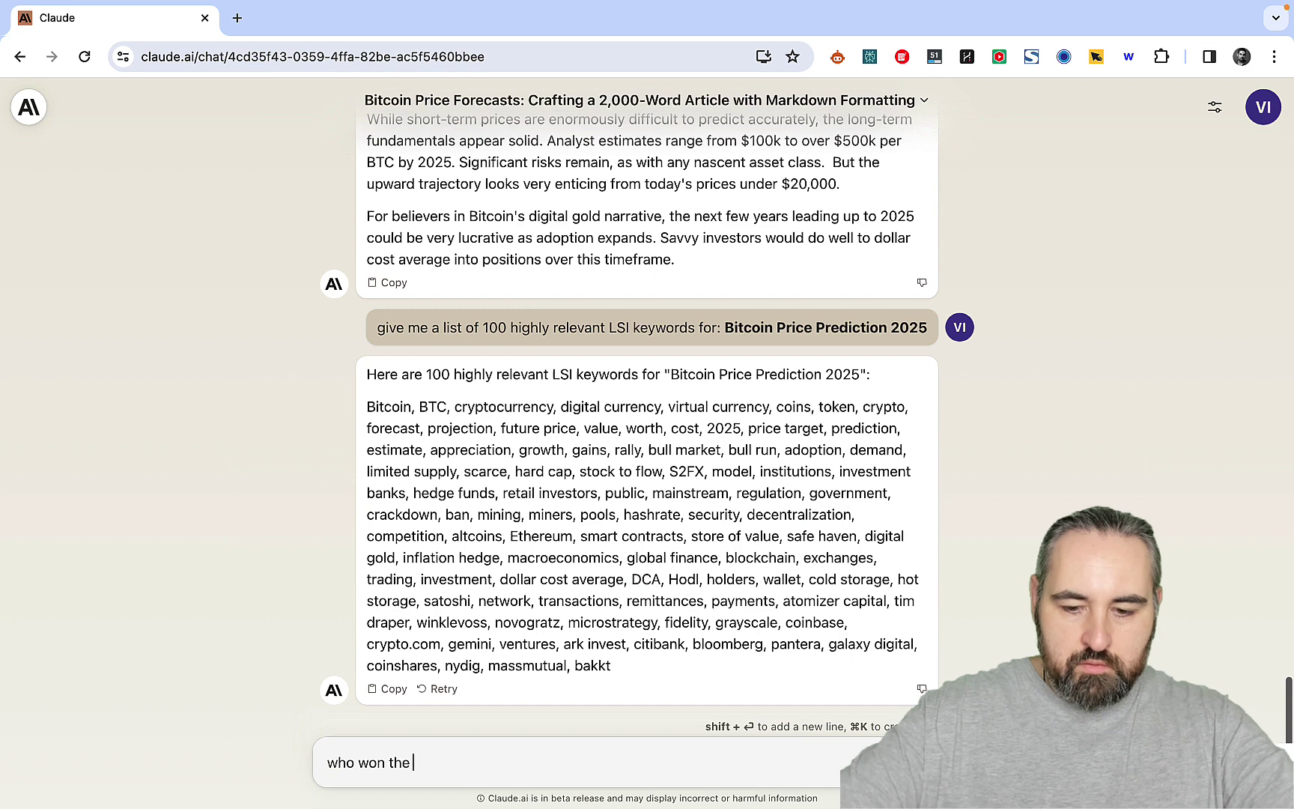
{"action": "type", "text": "mens tiutle i"}
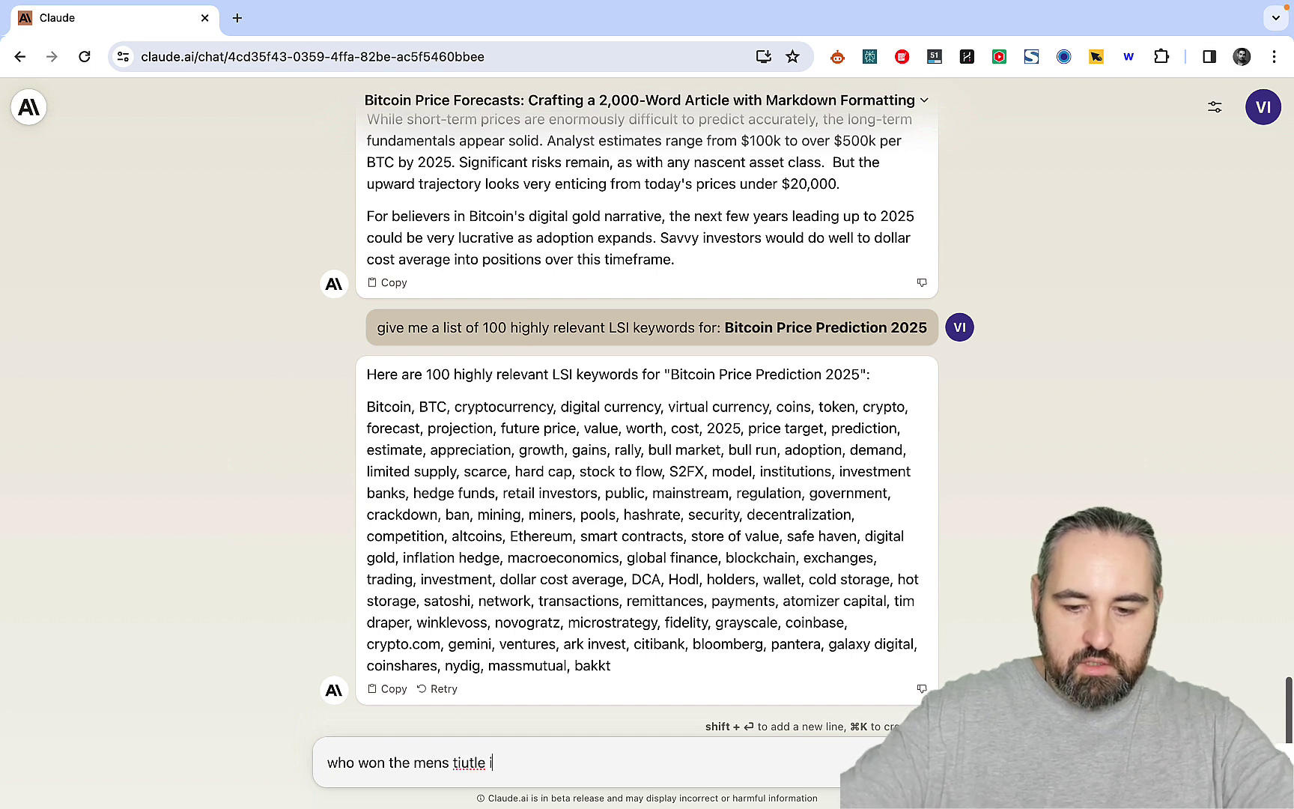
{"action": "type", "text": "n Wimn"}
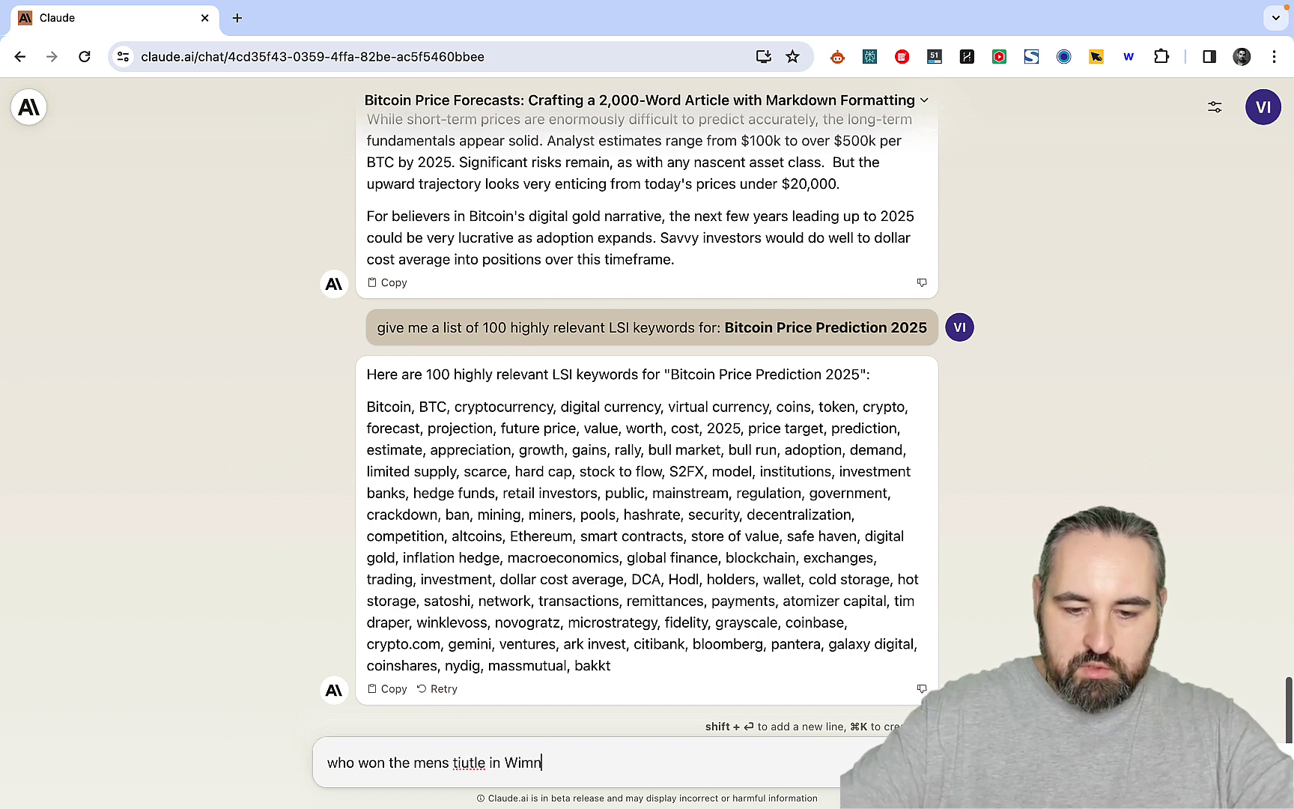
{"action": "type", "text": "ledon in 2023?"}
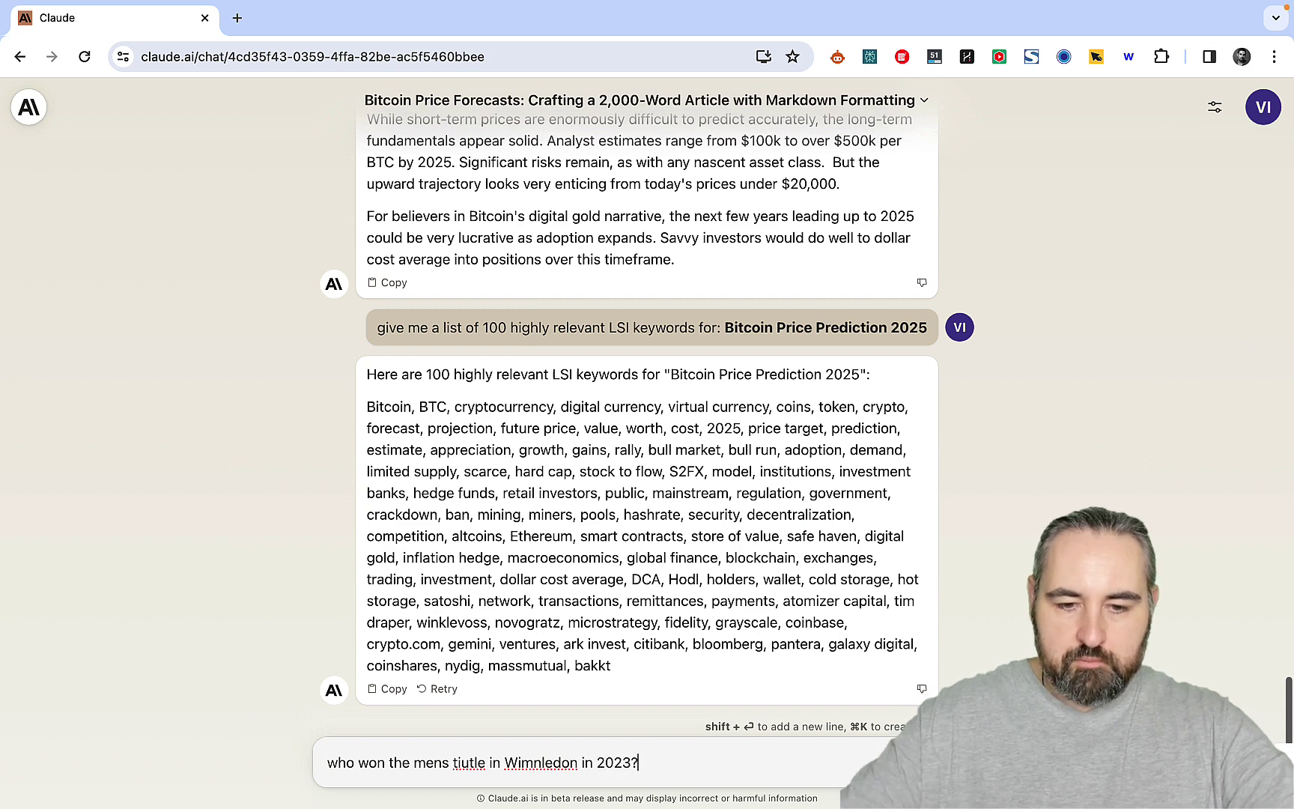
{"action": "key", "text": "Return"}
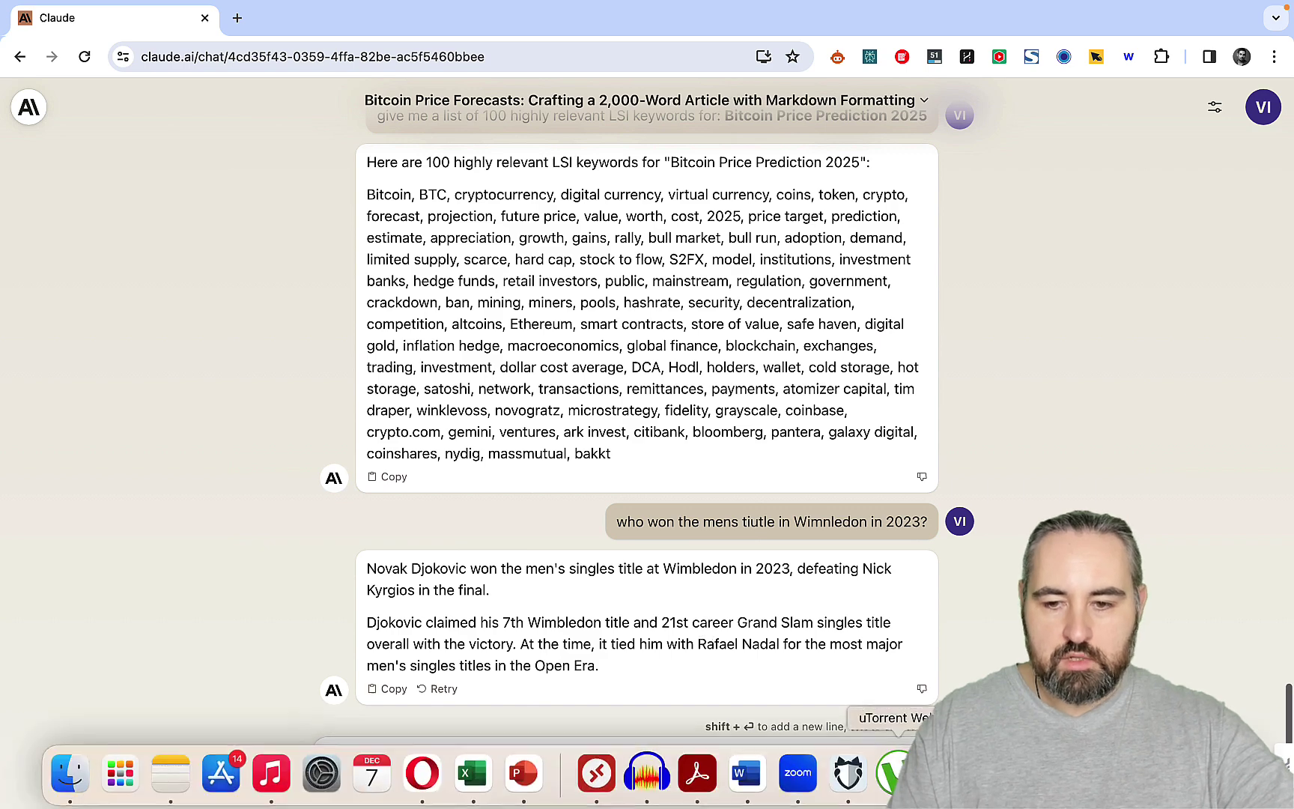
Step: Enter 0 in Claude 2.1's Factual sticky note and fill it red
{"action": "left_click", "coordinate": [853, 775]}
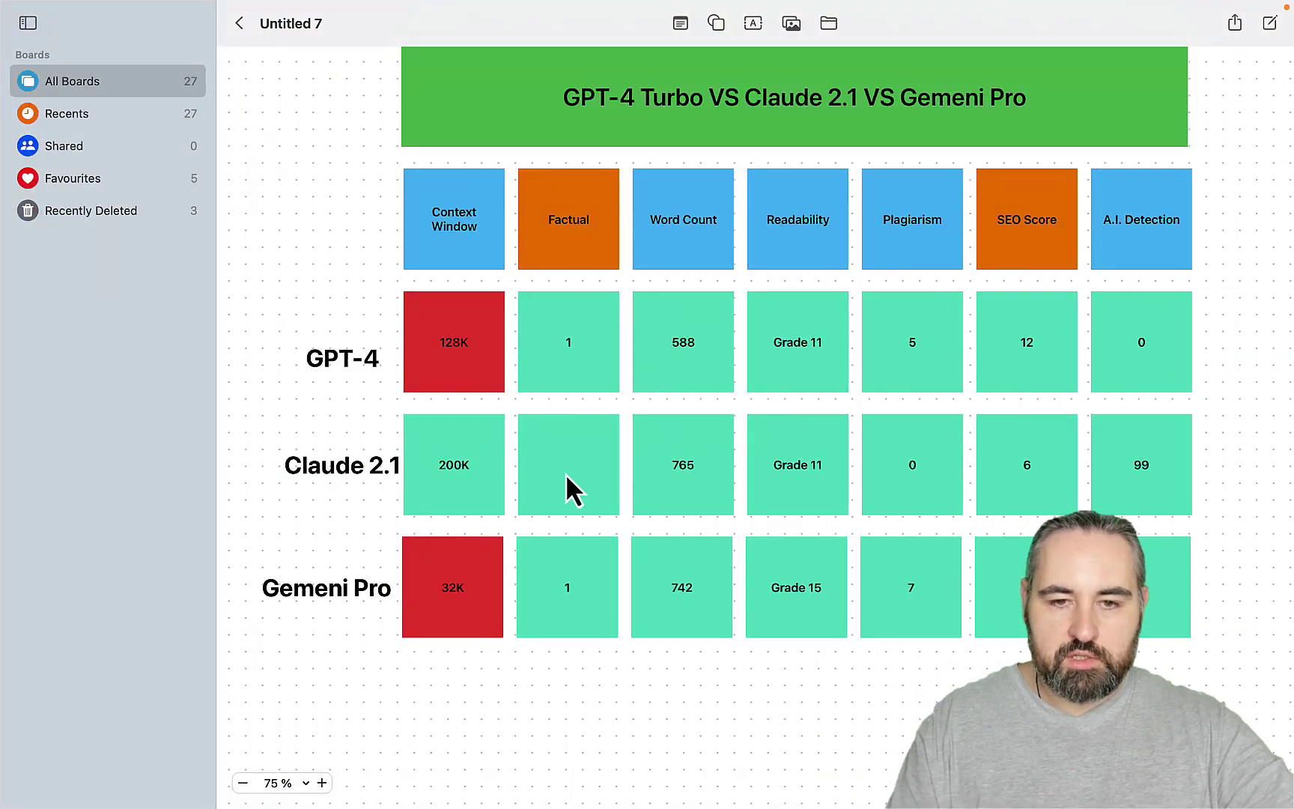
{"action": "left_click", "coordinate": [565, 474]}
{"action": "type", "text": "0"}
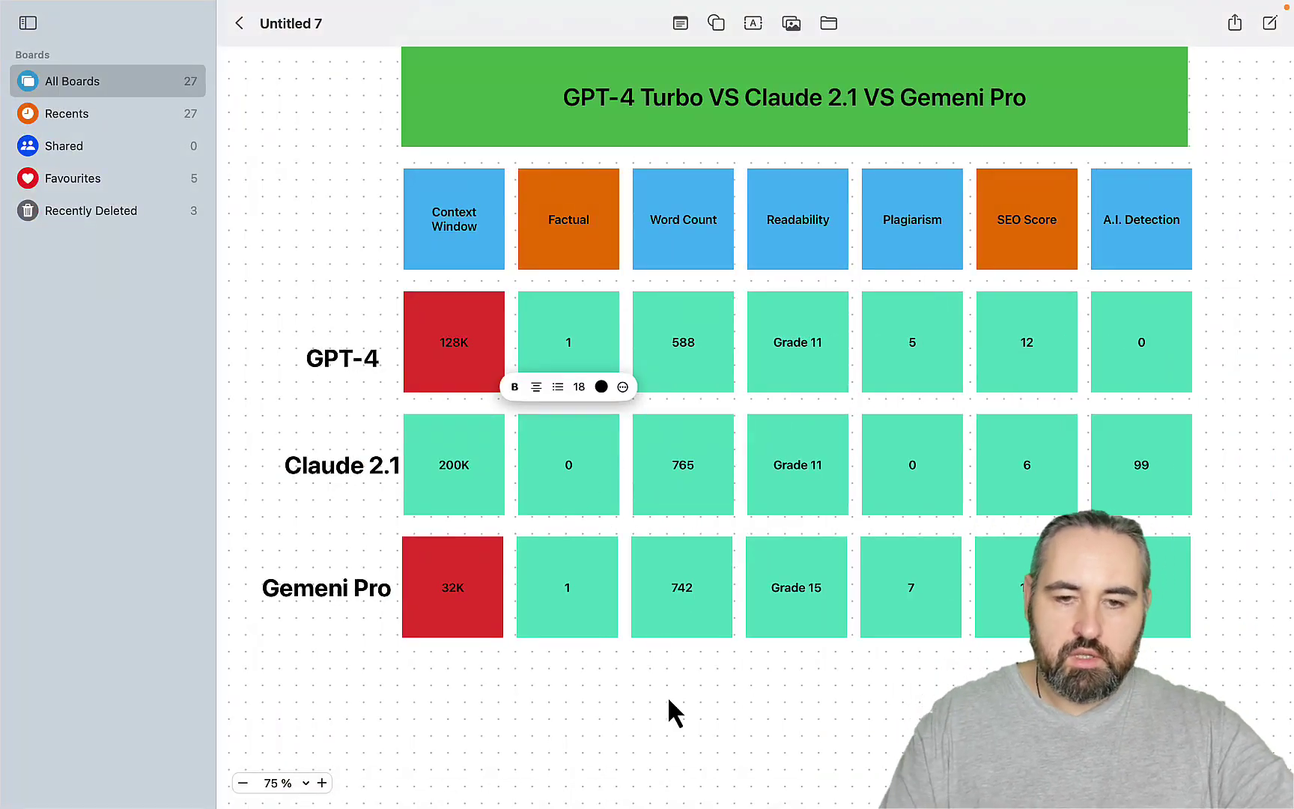
{"action": "left_click", "coordinate": [600, 488]}
{"action": "left_click", "coordinate": [547, 386]}
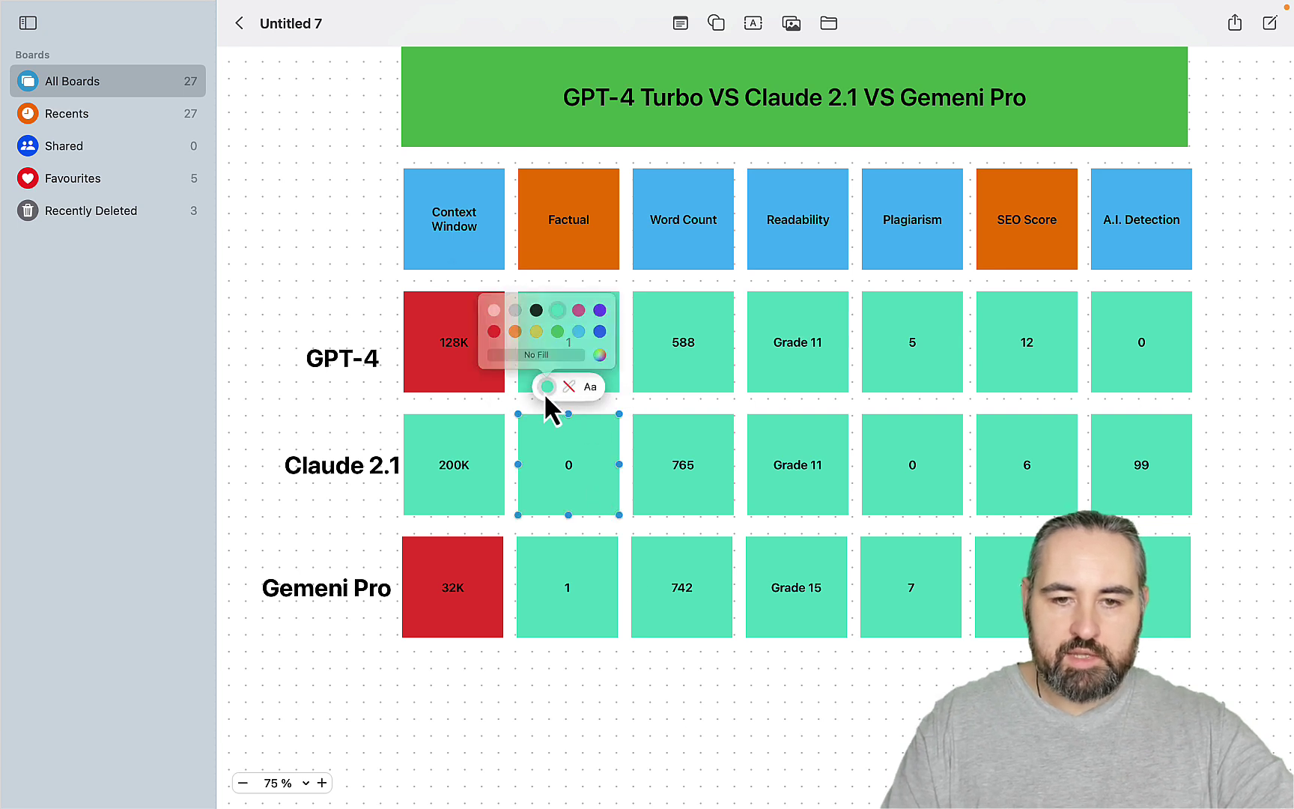
{"action": "left_click", "coordinate": [472, 313]}
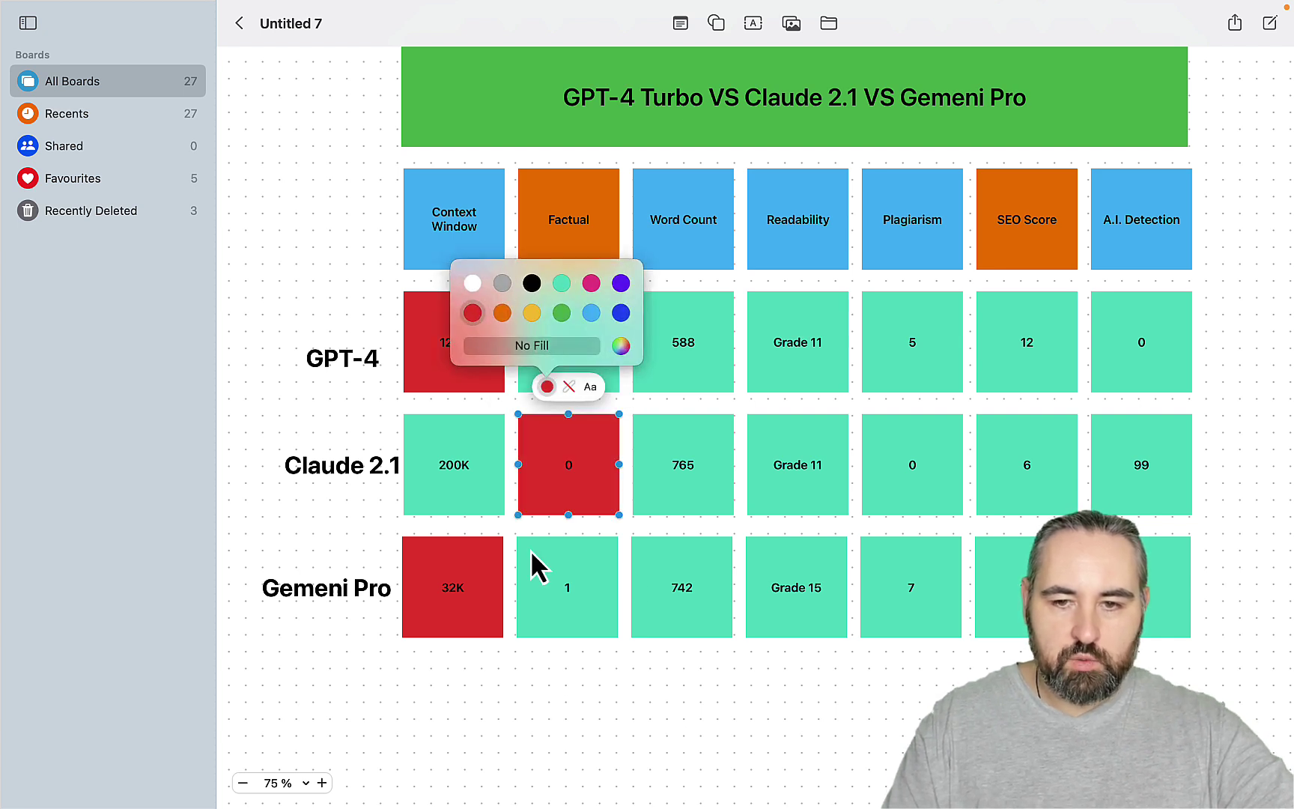
{"action": "left_click", "coordinate": [556, 697]}
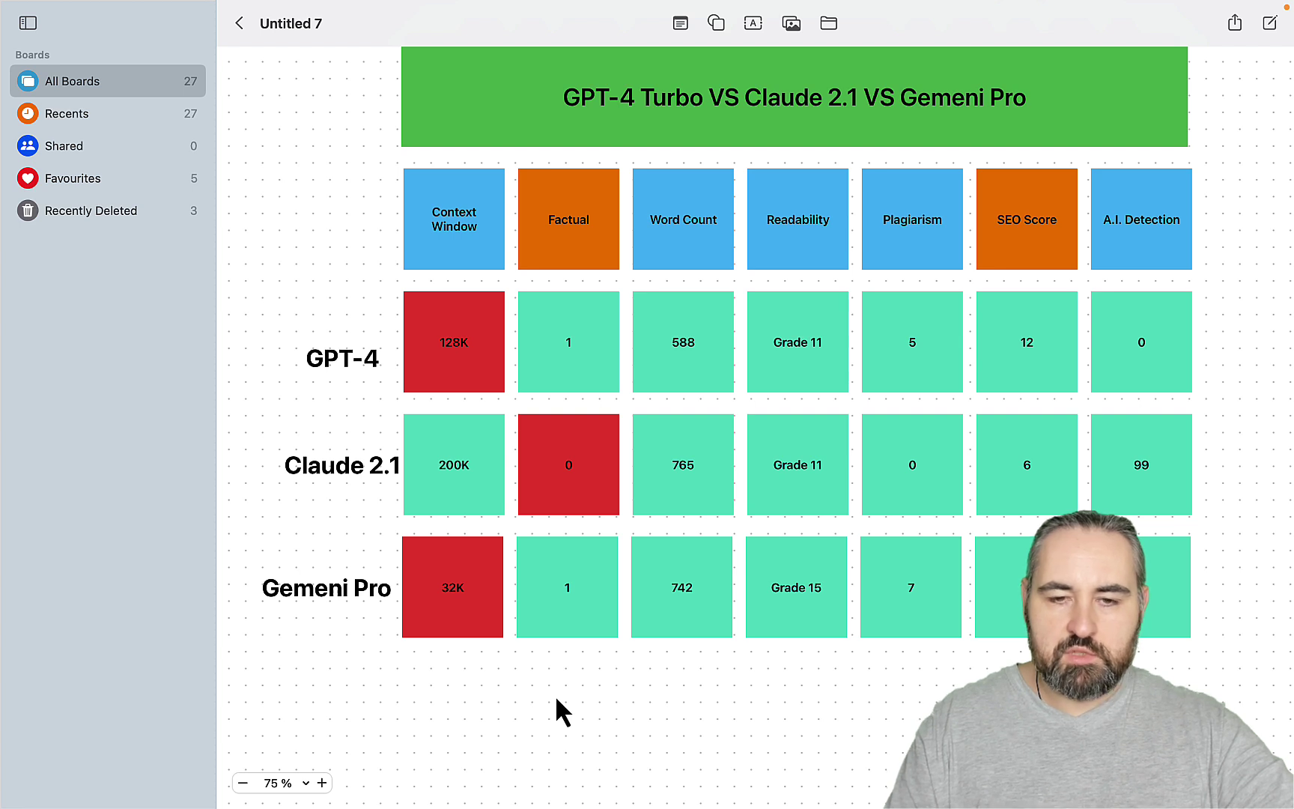
Step: Fill GPT-4's Word Count 588 cell red
{"action": "left_click", "coordinate": [448, 511]}
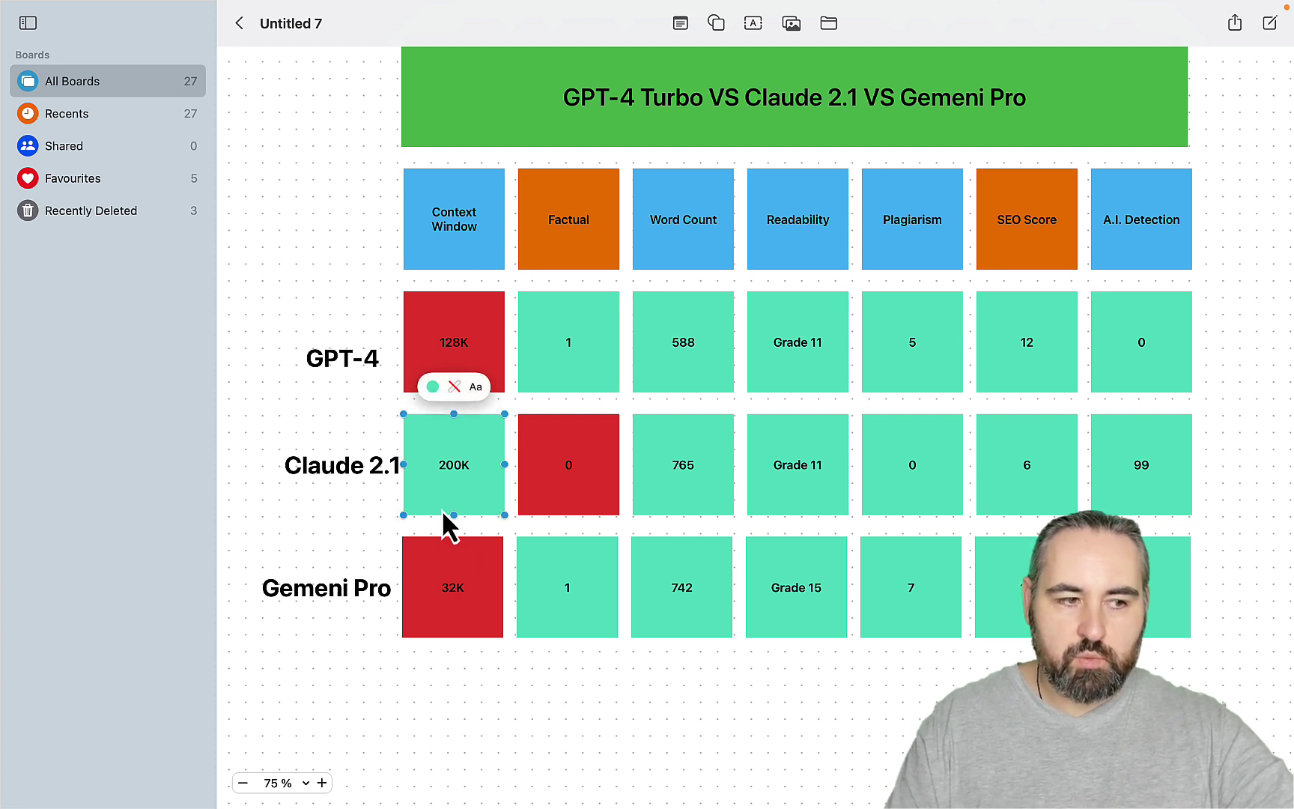
{"action": "left_click", "coordinate": [600, 343]}
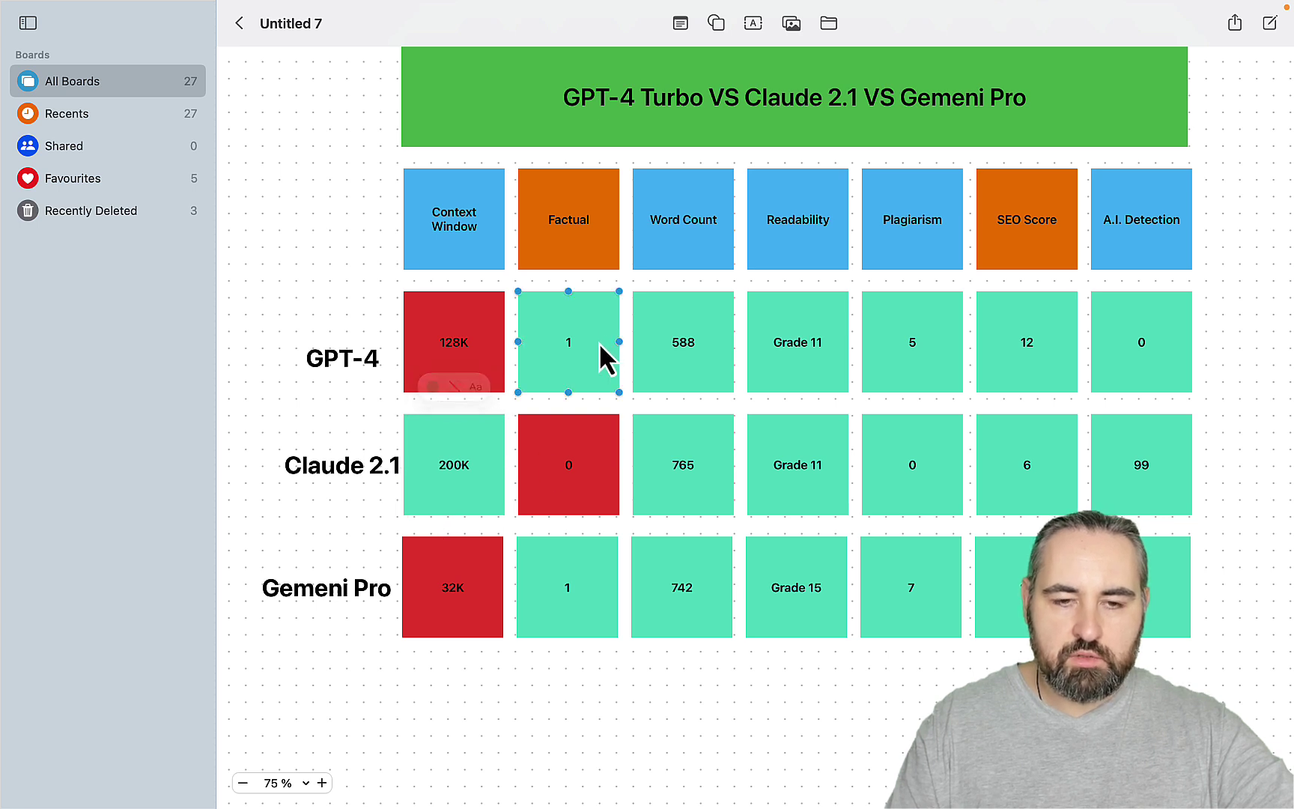
{"action": "left_click", "coordinate": [571, 605]}
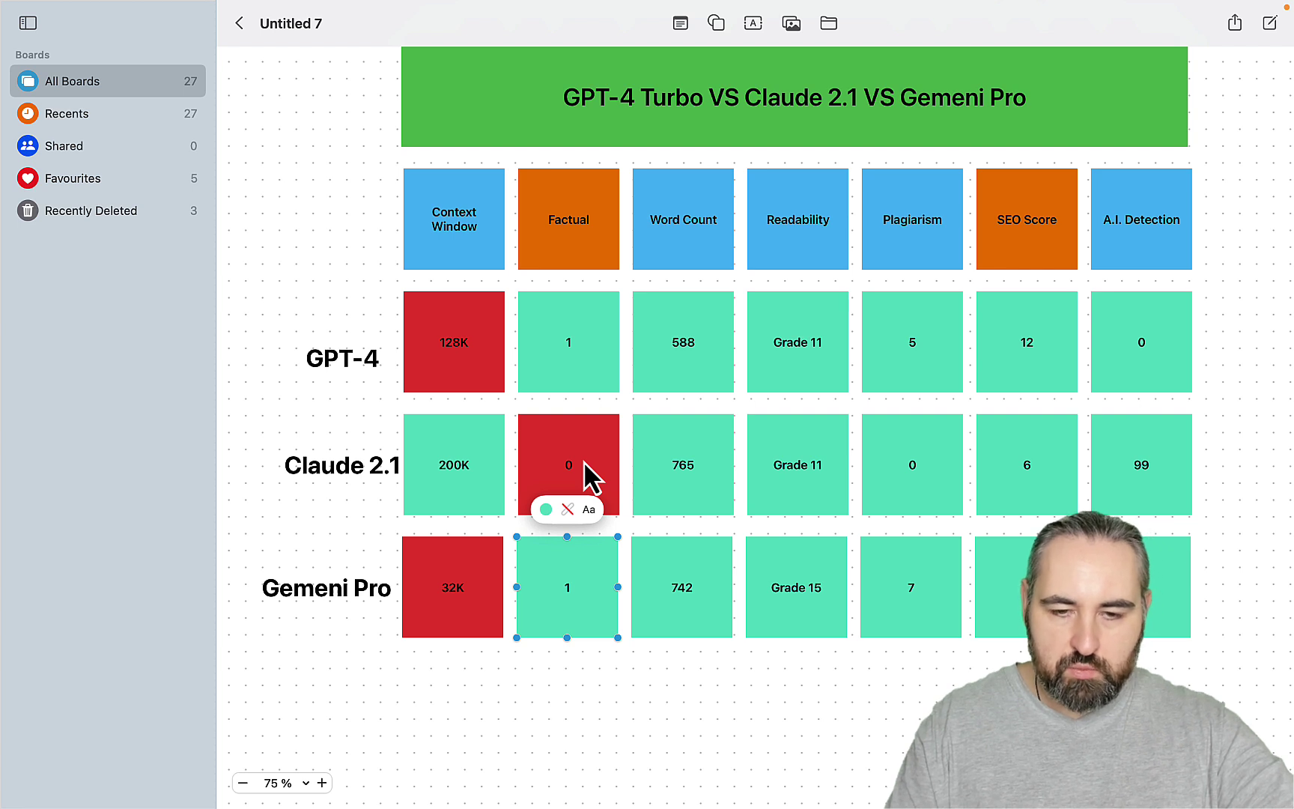
{"action": "left_click", "coordinate": [640, 742]}
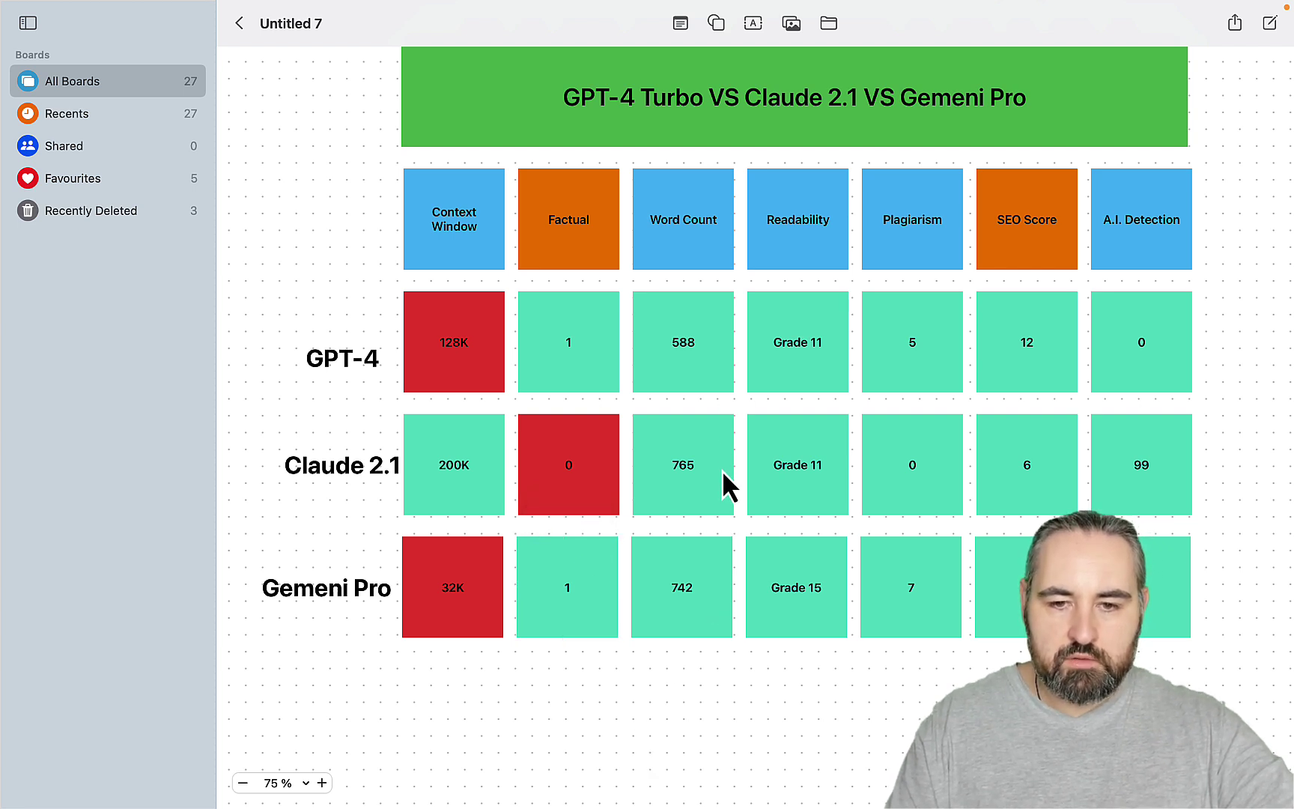
{"action": "left_click", "coordinate": [719, 376]}
{"action": "left_click", "coordinate": [664, 419]}
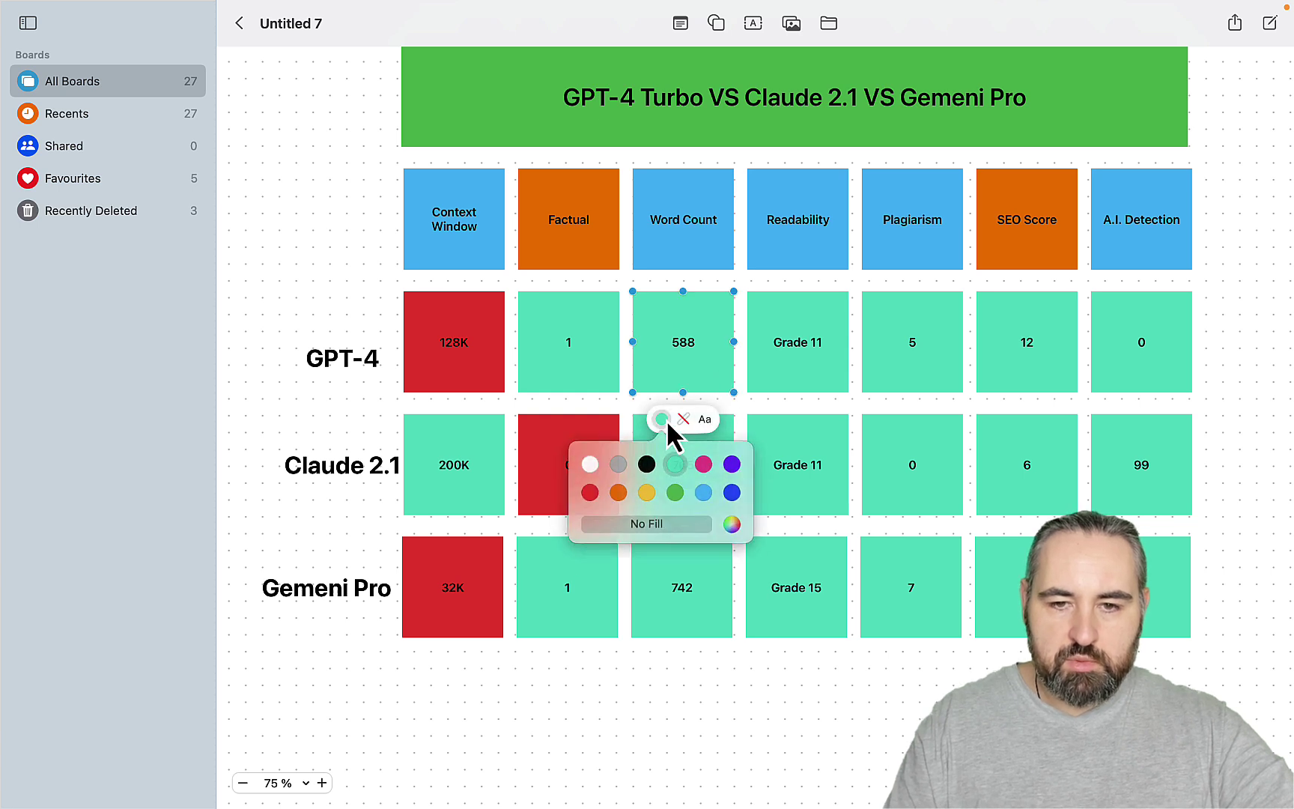
{"action": "left_click", "coordinate": [582, 495]}
{"action": "left_click", "coordinate": [678, 694]}
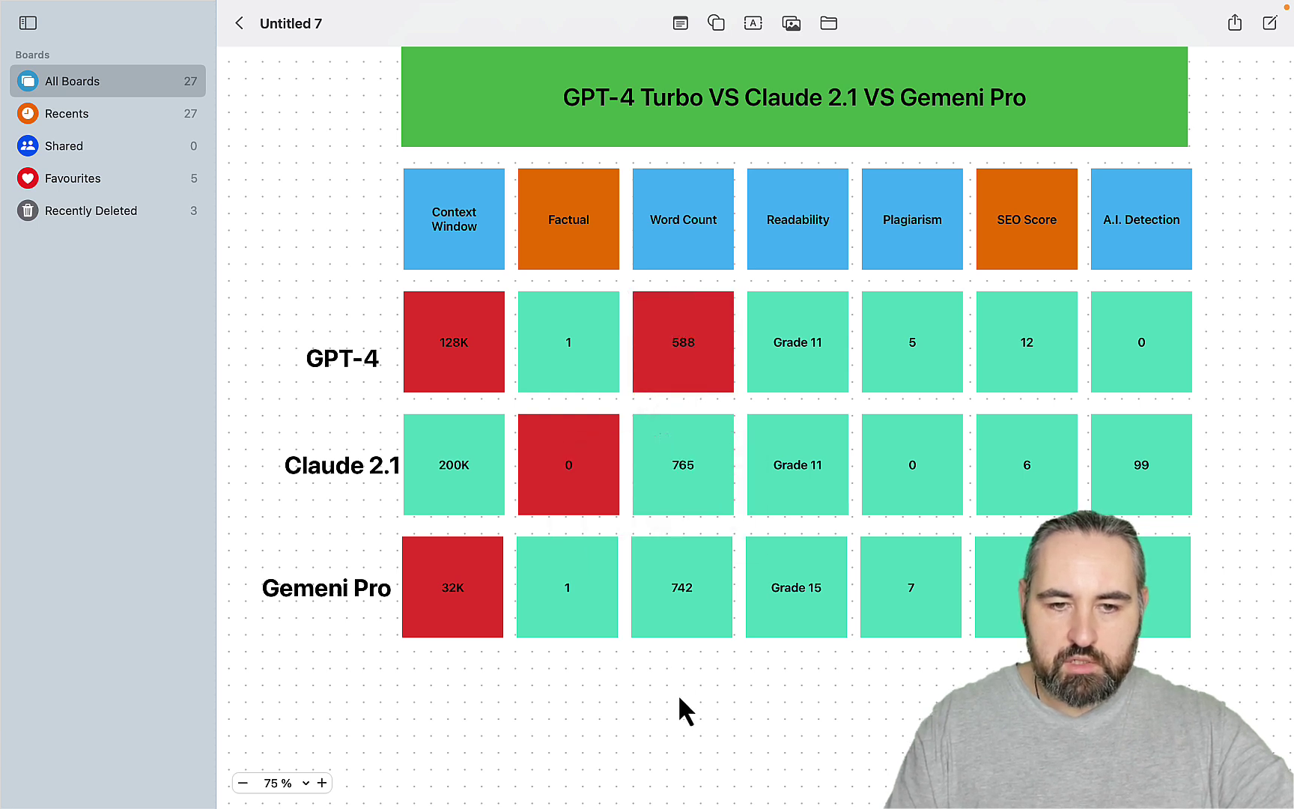
Step: Compare the word count cells, then fill Gemeni Pro's Grade 15 Readability cell red
{"action": "left_click", "coordinate": [714, 512]}
{"action": "left_click", "coordinate": [715, 624]}
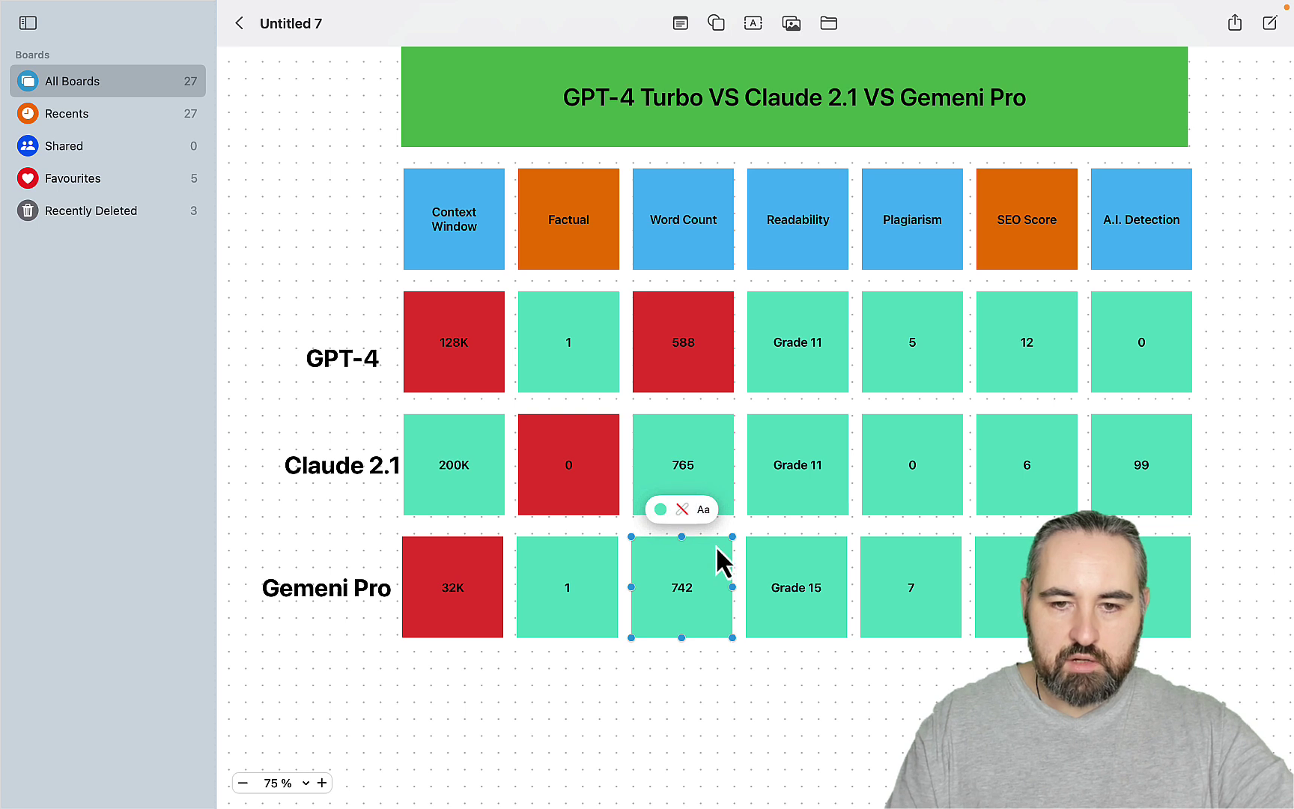
{"action": "left_click", "coordinate": [729, 483]}
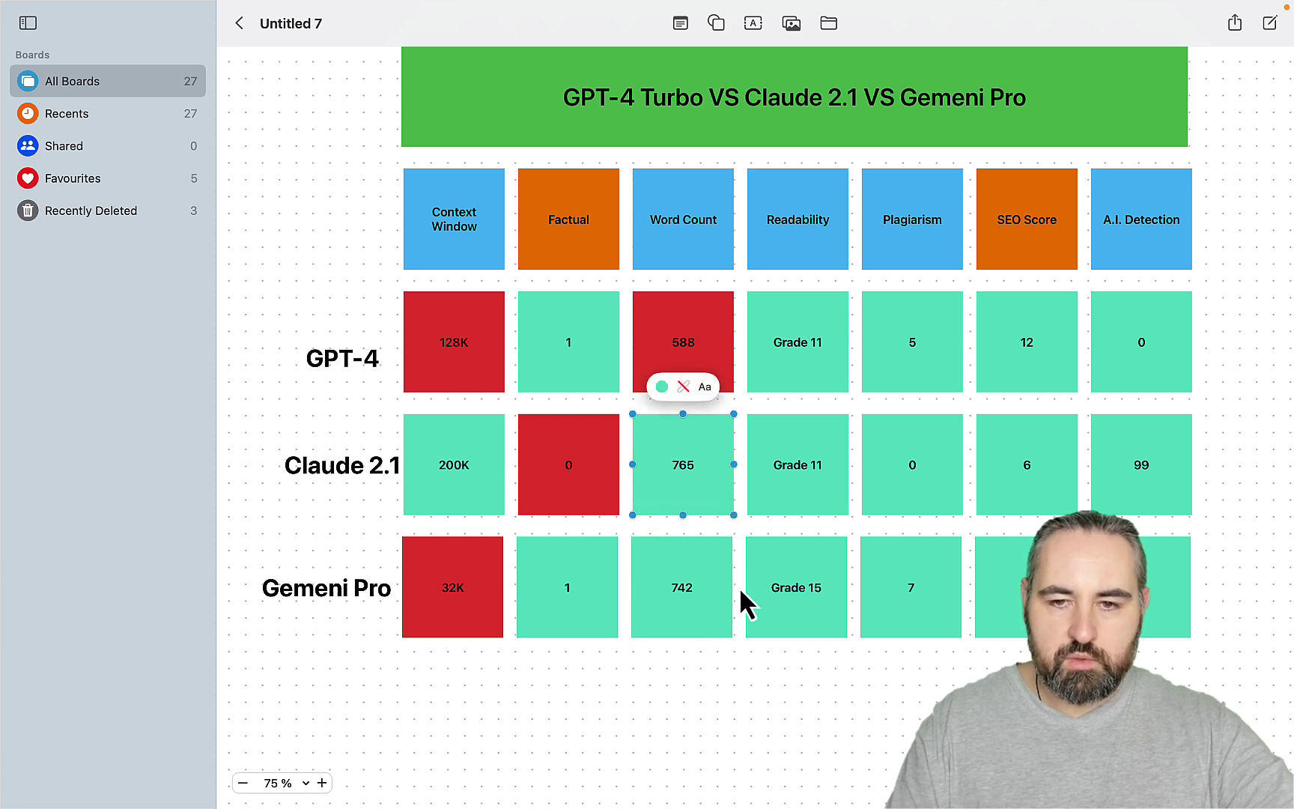
{"action": "left_click", "coordinate": [809, 557]}
{"action": "left_click", "coordinate": [774, 511]}
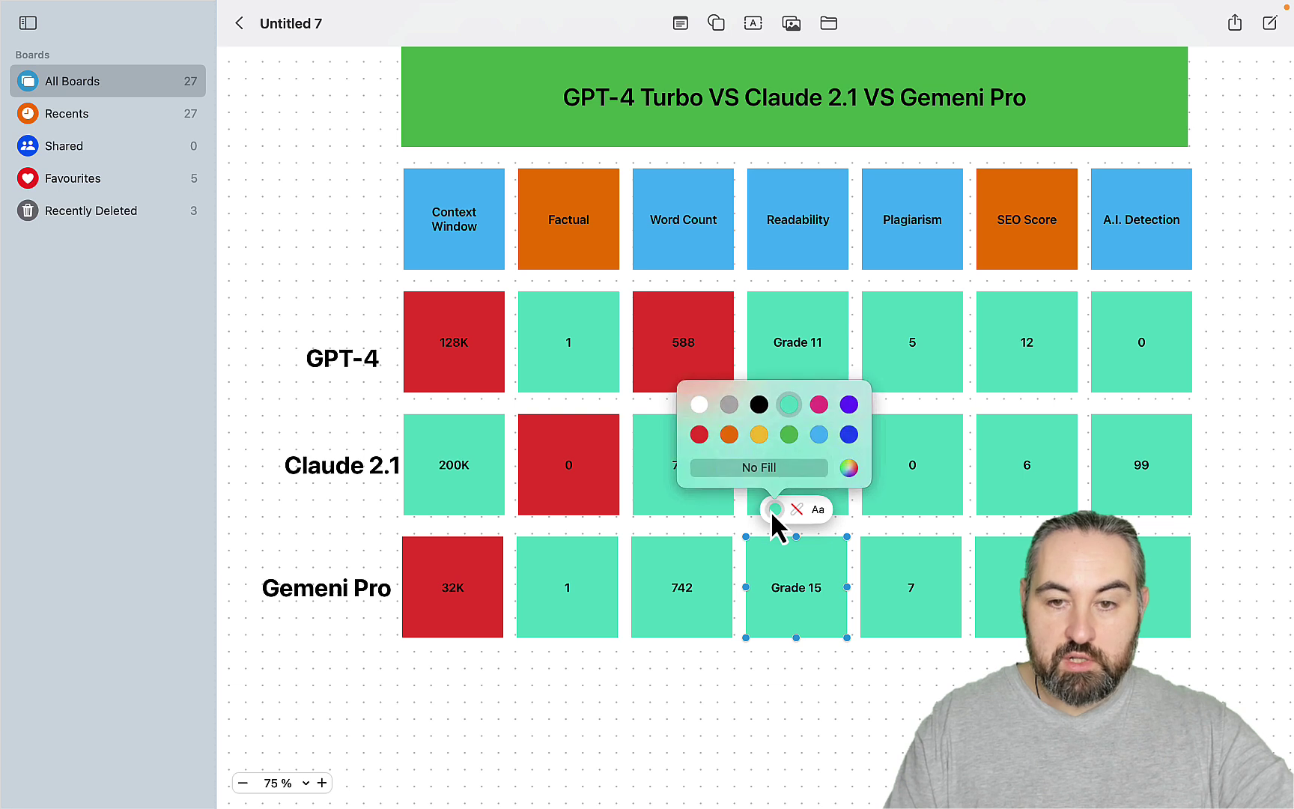
{"action": "left_click", "coordinate": [699, 436]}
{"action": "left_click", "coordinate": [771, 694]}
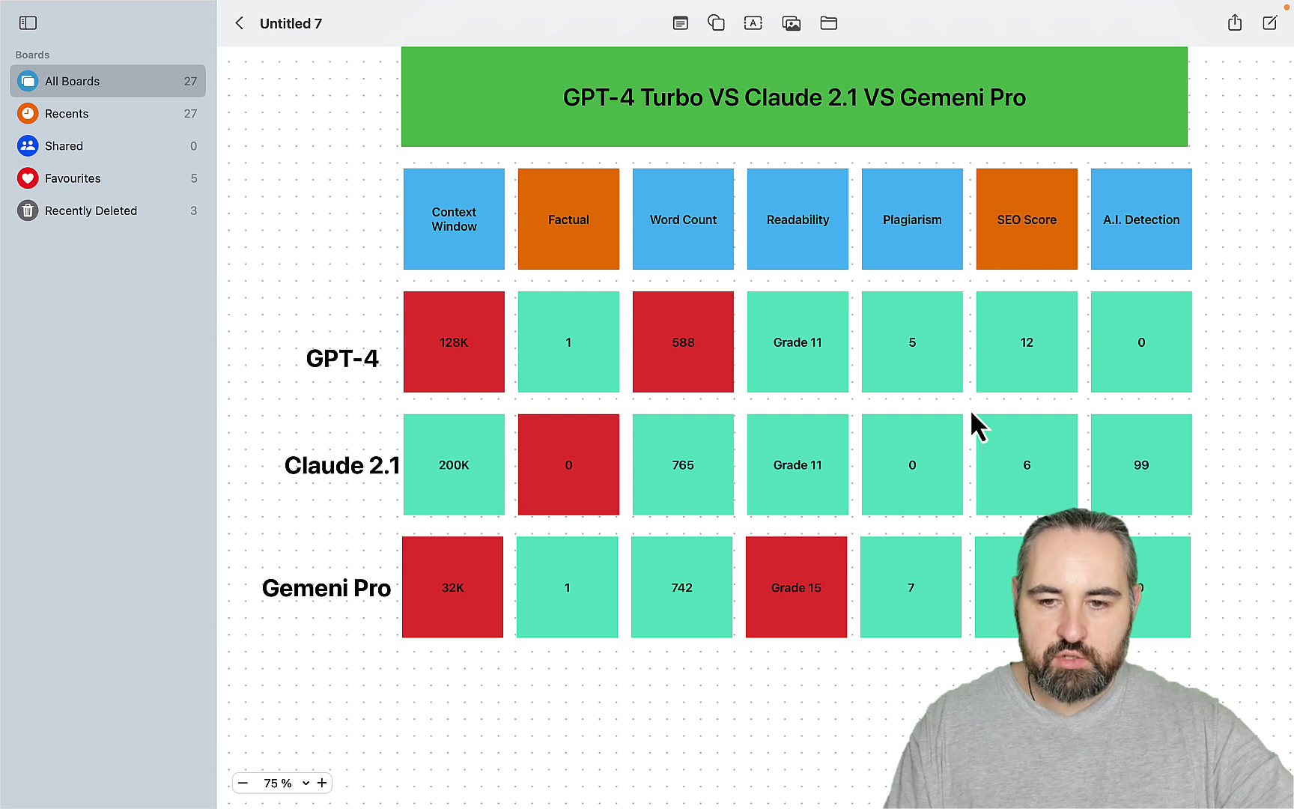
Step: Fill the Plagiarism cells 7 (Gemeni Pro) and 5 (GPT-4) red
{"action": "left_click", "coordinate": [950, 372]}
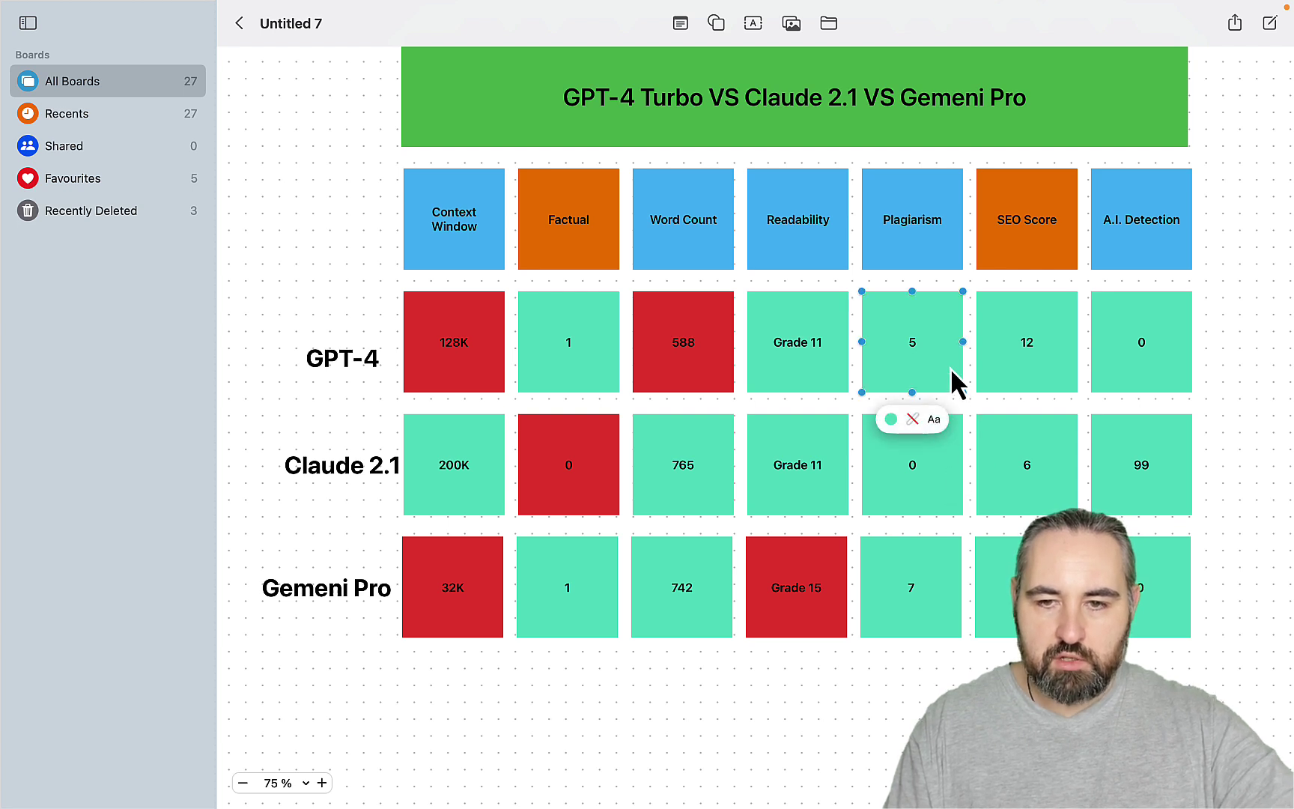
{"action": "left_click", "coordinate": [937, 588], "text": "shift"}
{"action": "left_click", "coordinate": [948, 656]}
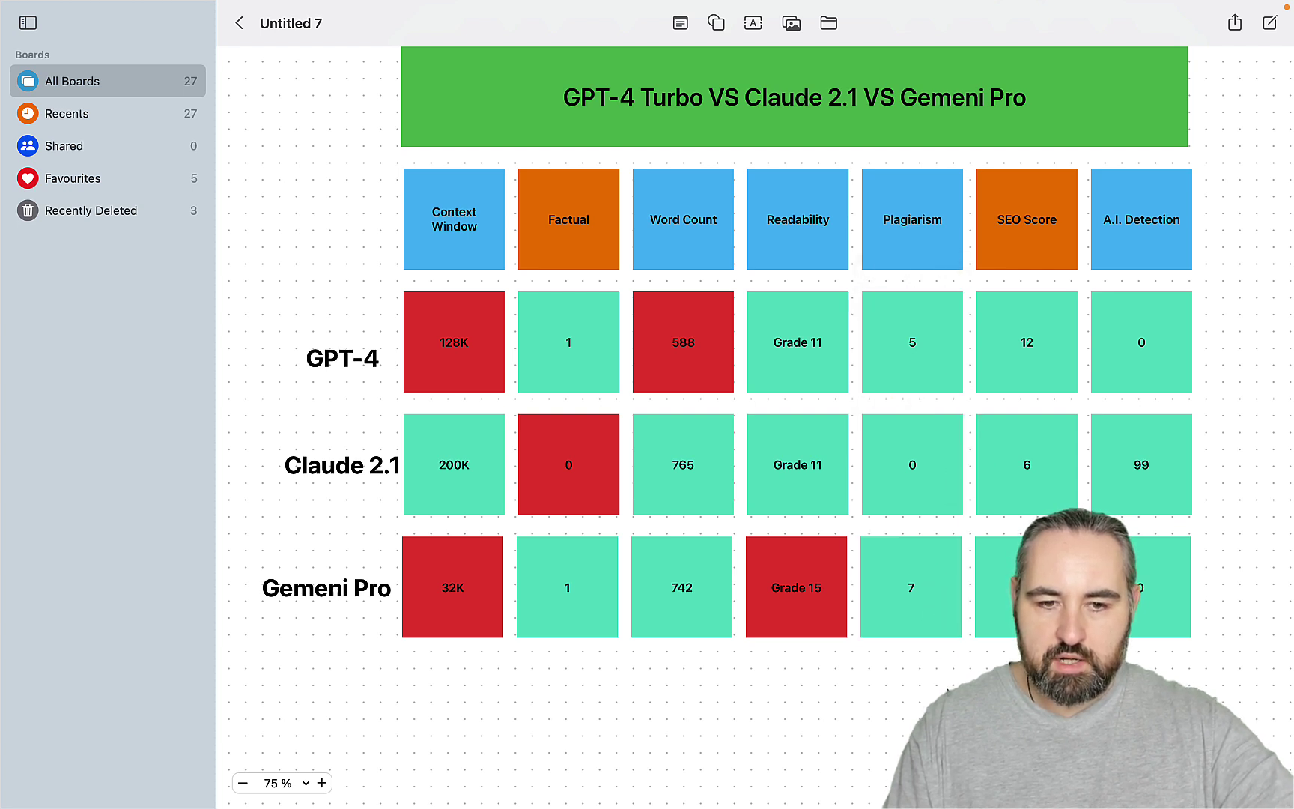
{"action": "left_click", "coordinate": [947, 635]}
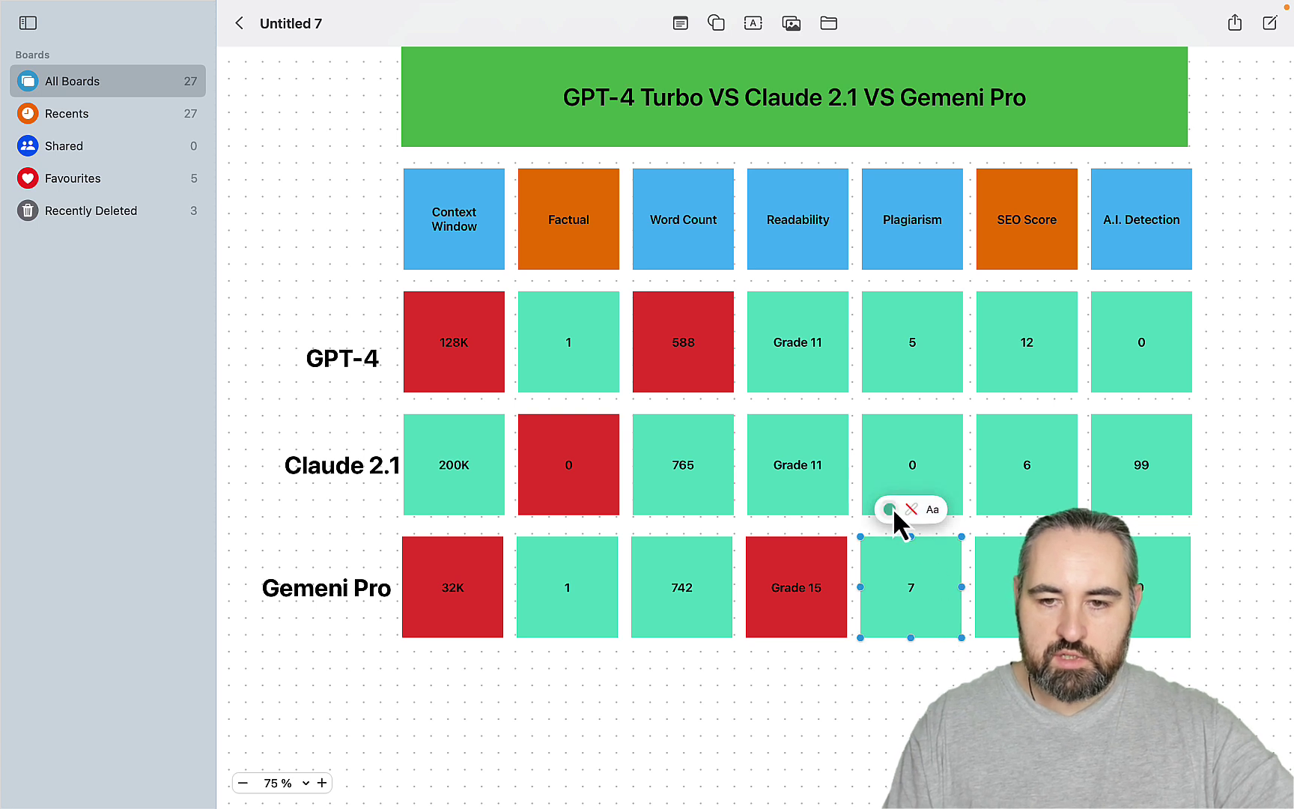
{"action": "left_click", "coordinate": [890, 510]}
{"action": "left_click", "coordinate": [814, 435]}
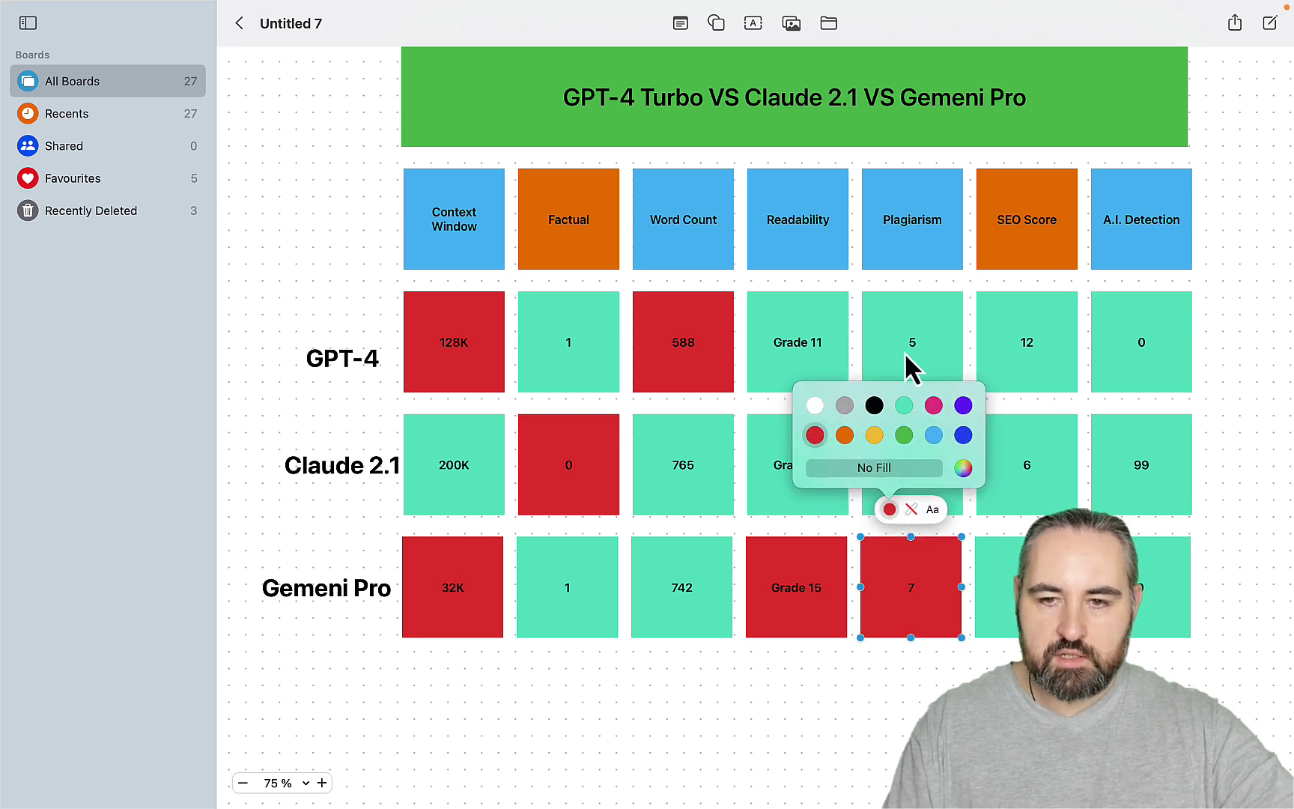
{"action": "left_click", "coordinate": [933, 322]}
{"action": "left_click", "coordinate": [891, 420]}
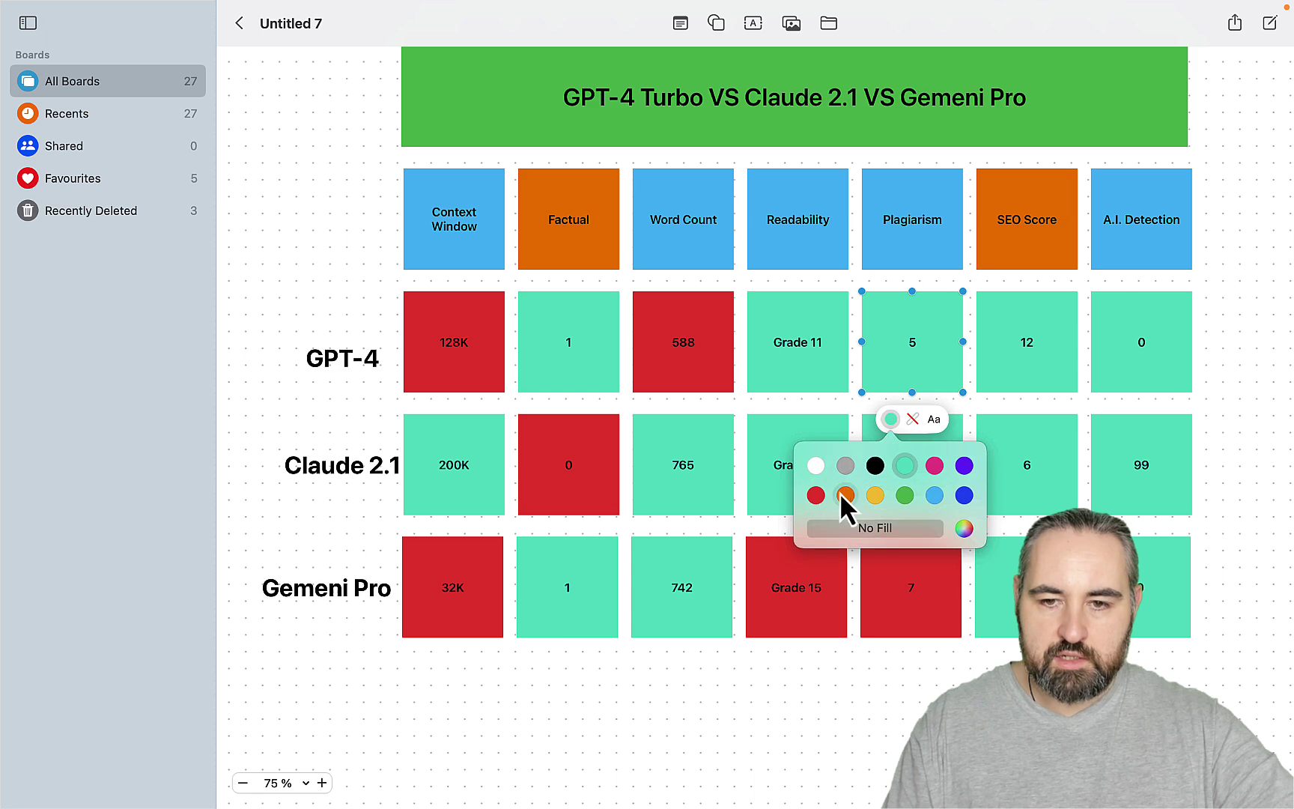
{"action": "left_click", "coordinate": [815, 495]}
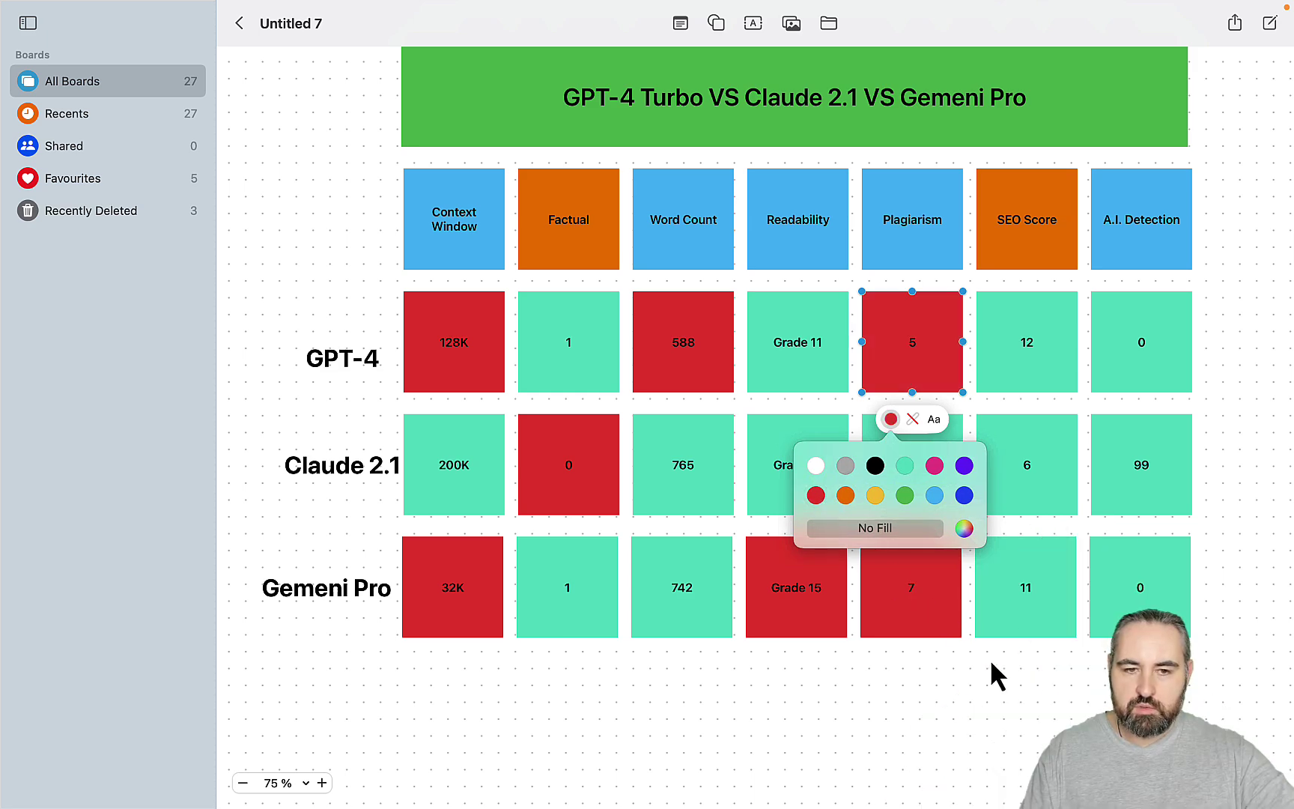
Step: Compare the SEO scores 12, 11 and 6, and fill Claude's 6 cell red
{"action": "left_click", "coordinate": [1063, 379]}
{"action": "left_click", "coordinate": [1042, 611]}
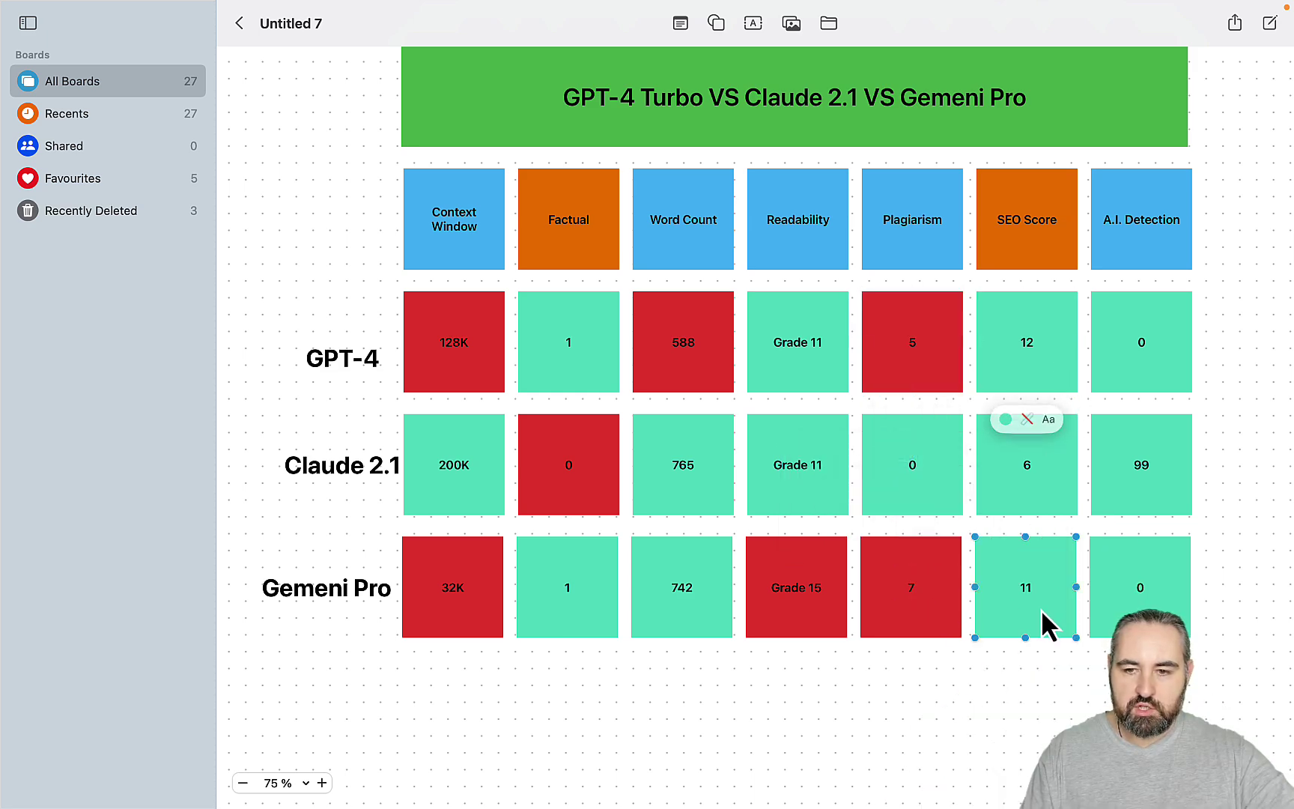
{"action": "left_click", "coordinate": [1060, 492]}
{"action": "left_click", "coordinate": [1004, 385]}
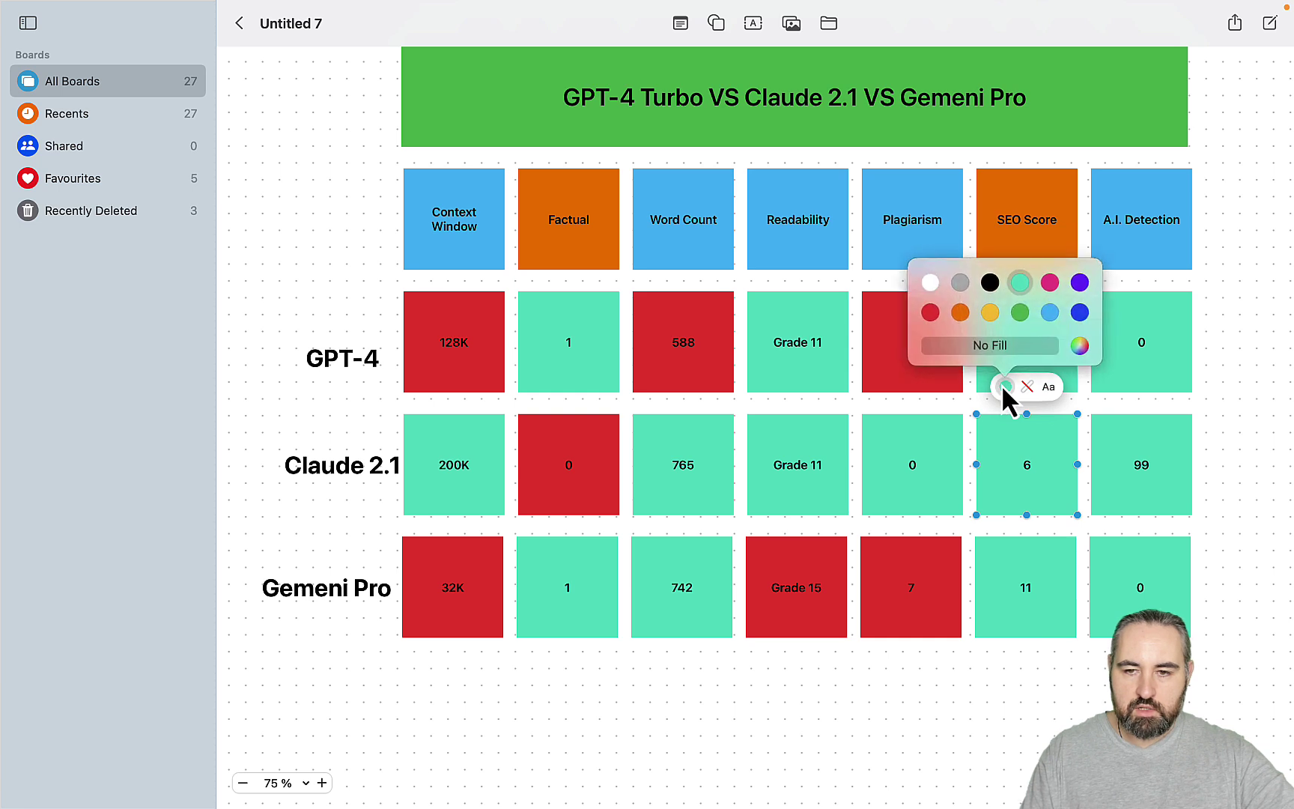
{"action": "left_click", "coordinate": [931, 311]}
{"action": "left_click", "coordinate": [1012, 669]}
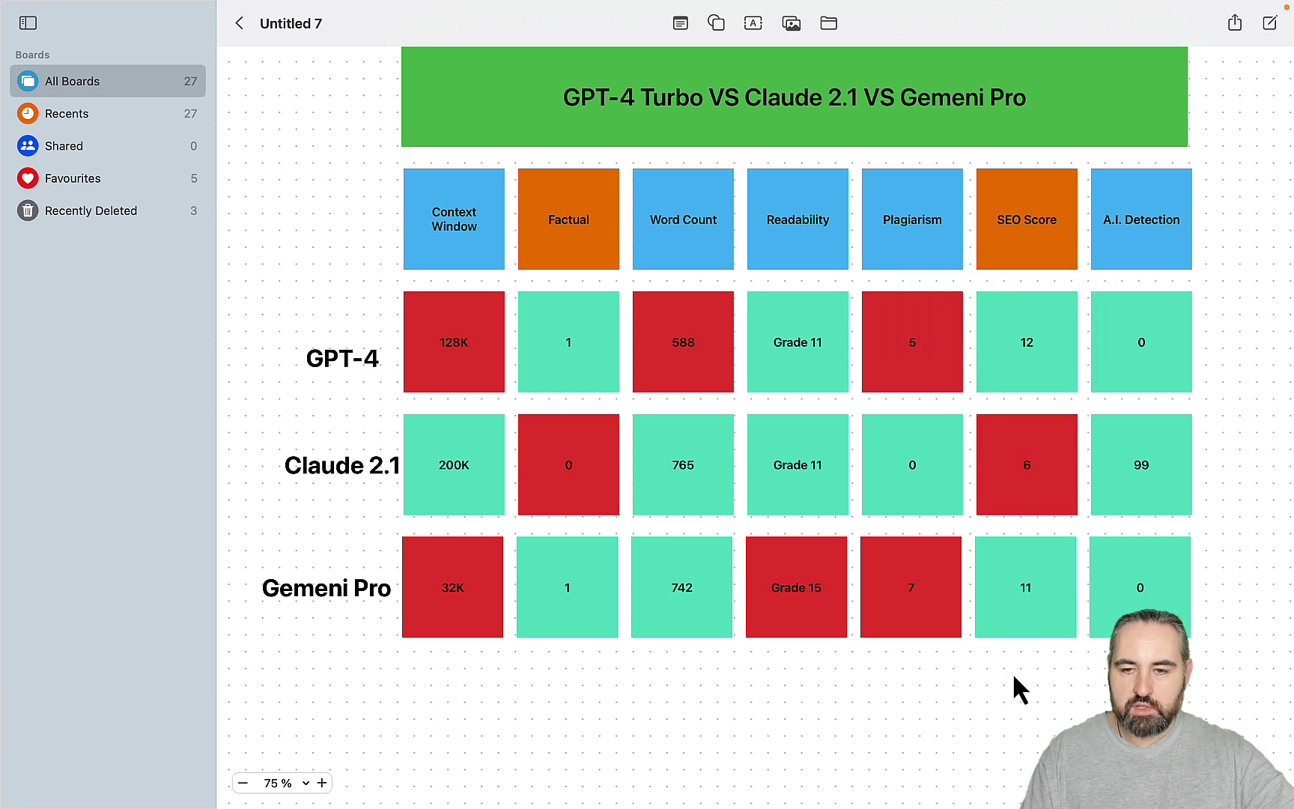
Step: Fill the GPT-4 and Gemeni Pro A.I. Detection 0 cells red
{"action": "left_click", "coordinate": [1163, 380]}
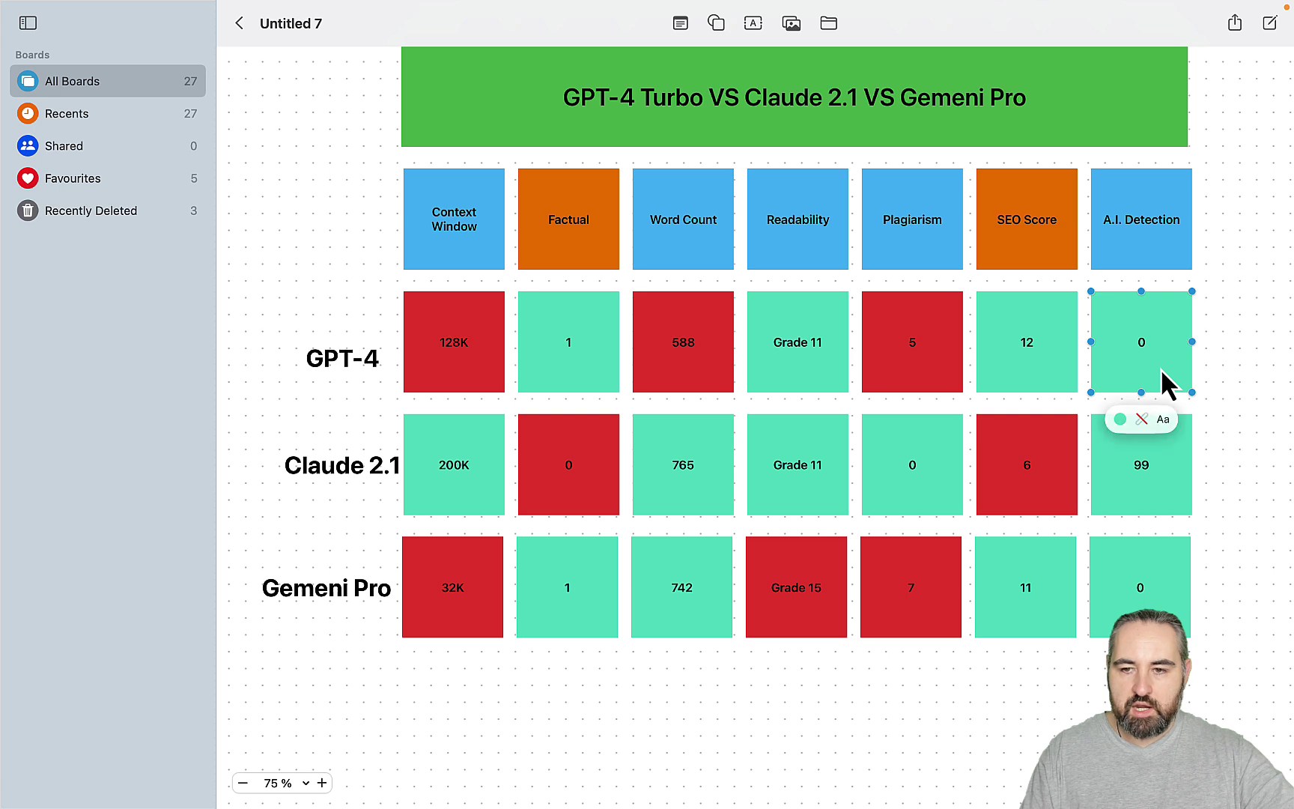
{"action": "left_click", "coordinate": [1120, 419]}
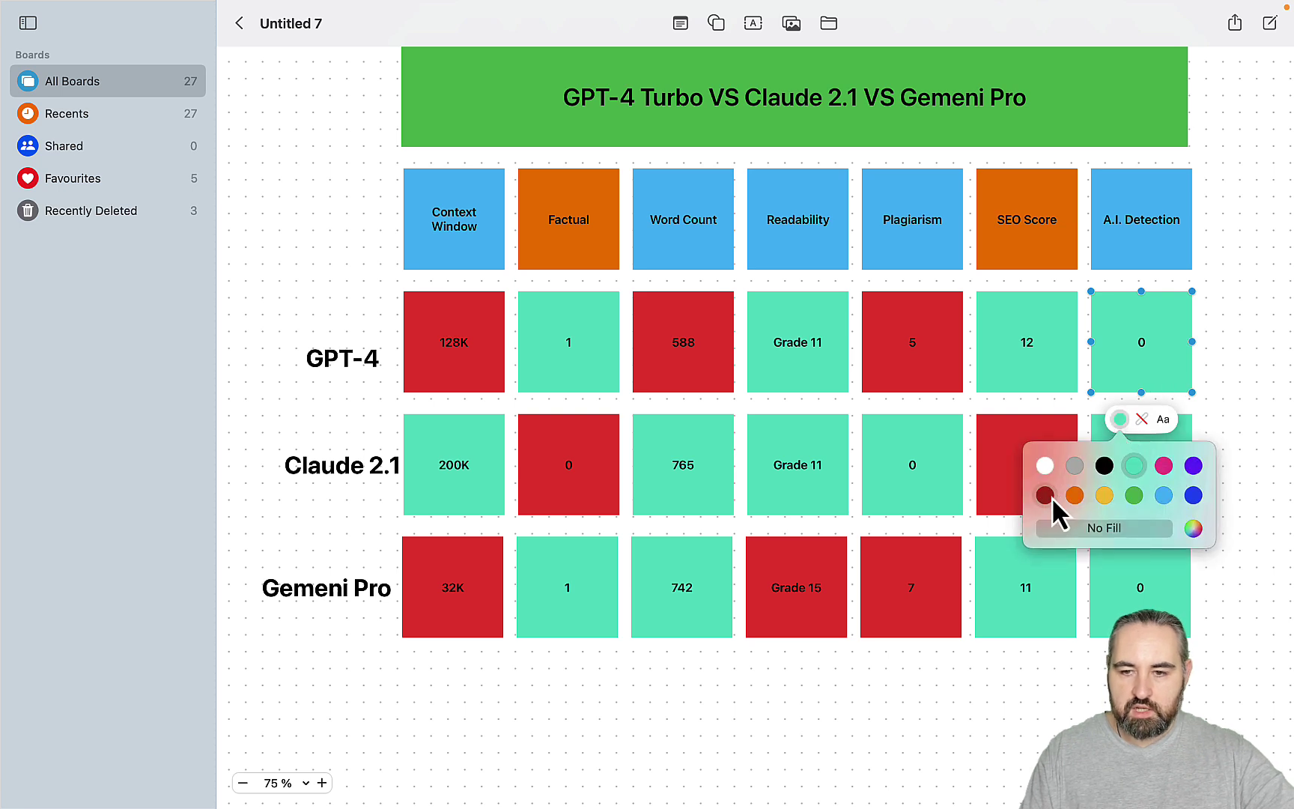
{"action": "left_click", "coordinate": [1044, 496]}
{"action": "left_click", "coordinate": [1149, 554]}
{"action": "left_click", "coordinate": [1119, 509]}
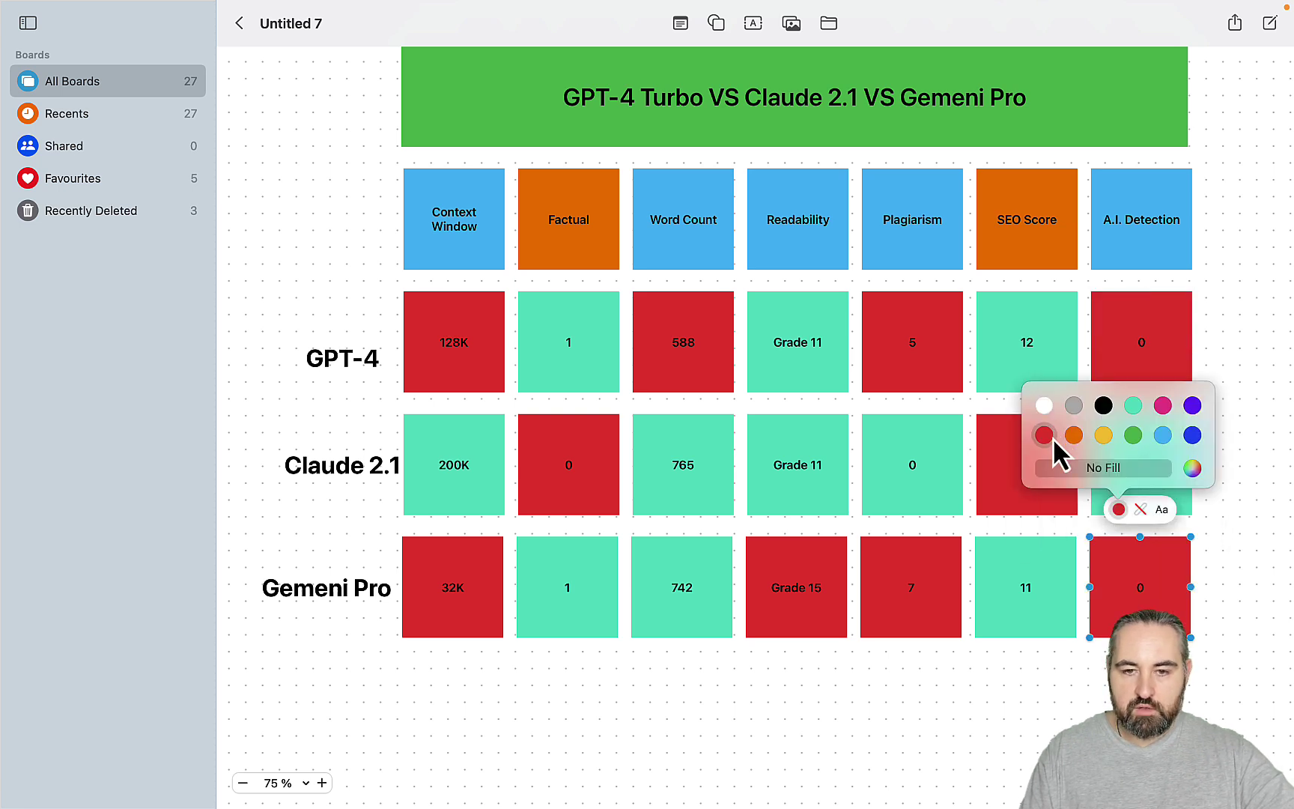
Step: Check each Claude 2.1 cell: Factual 0, 765 words, Grade 11, Plagiarism 0, 99, SEO 6
{"action": "left_click", "coordinate": [1045, 437]}
{"action": "left_click", "coordinate": [1025, 676]}
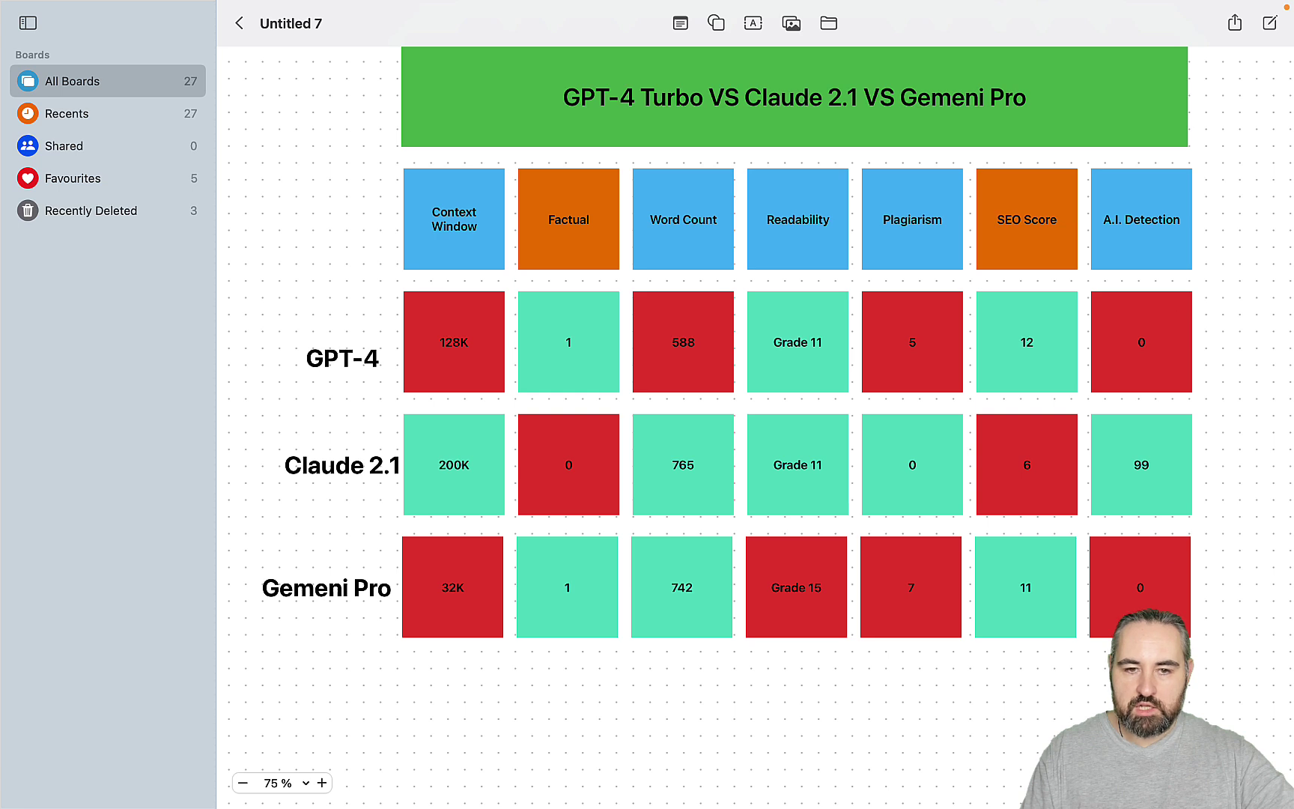
{"action": "left_click", "coordinate": [575, 489]}
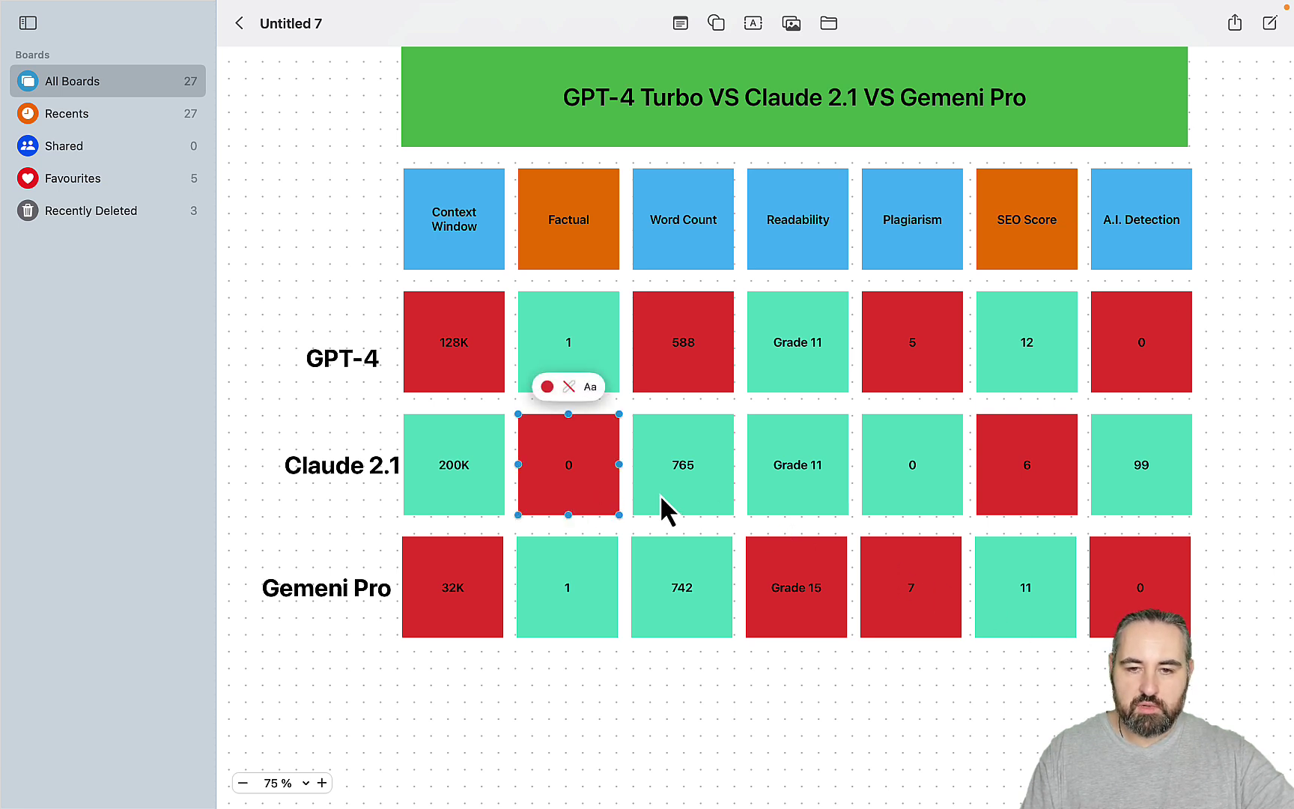
{"action": "left_click", "coordinate": [689, 498]}
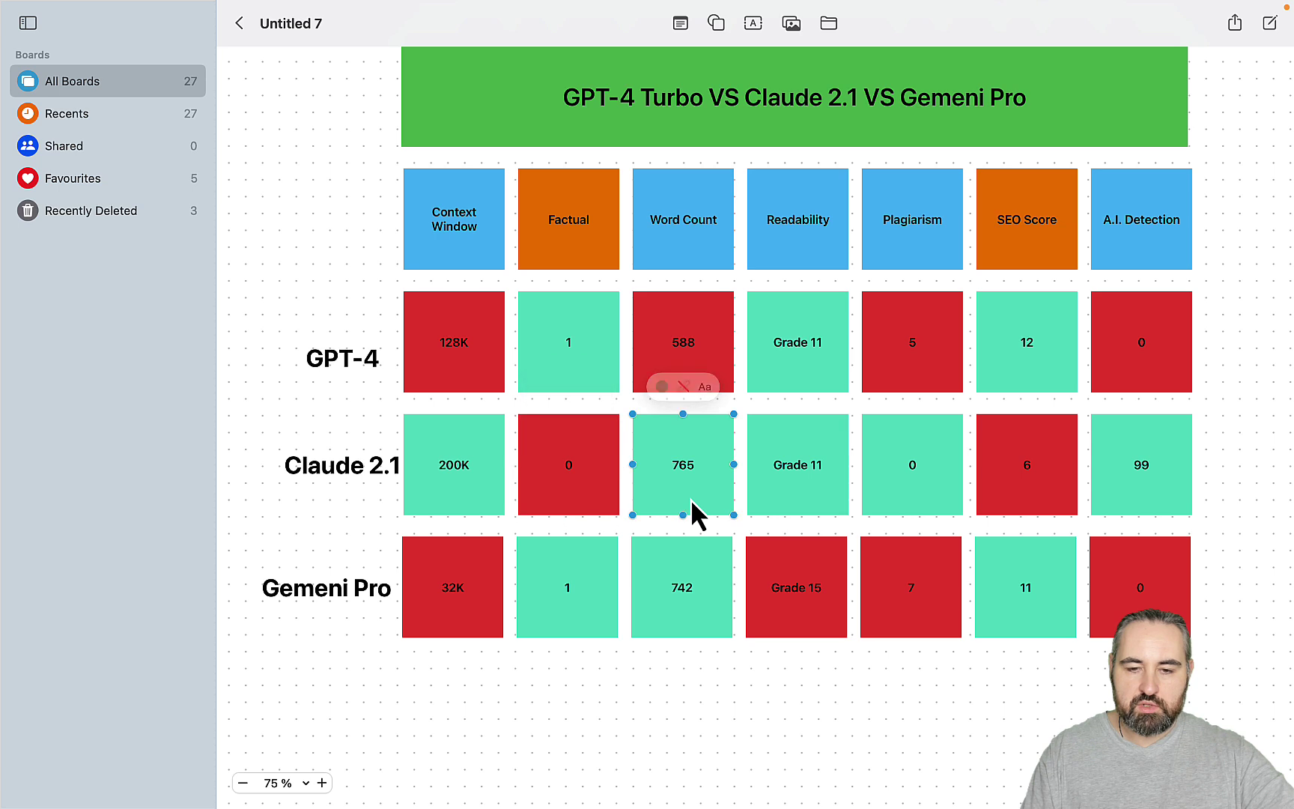
{"action": "left_click", "coordinate": [803, 496]}
{"action": "left_click", "coordinate": [924, 496]}
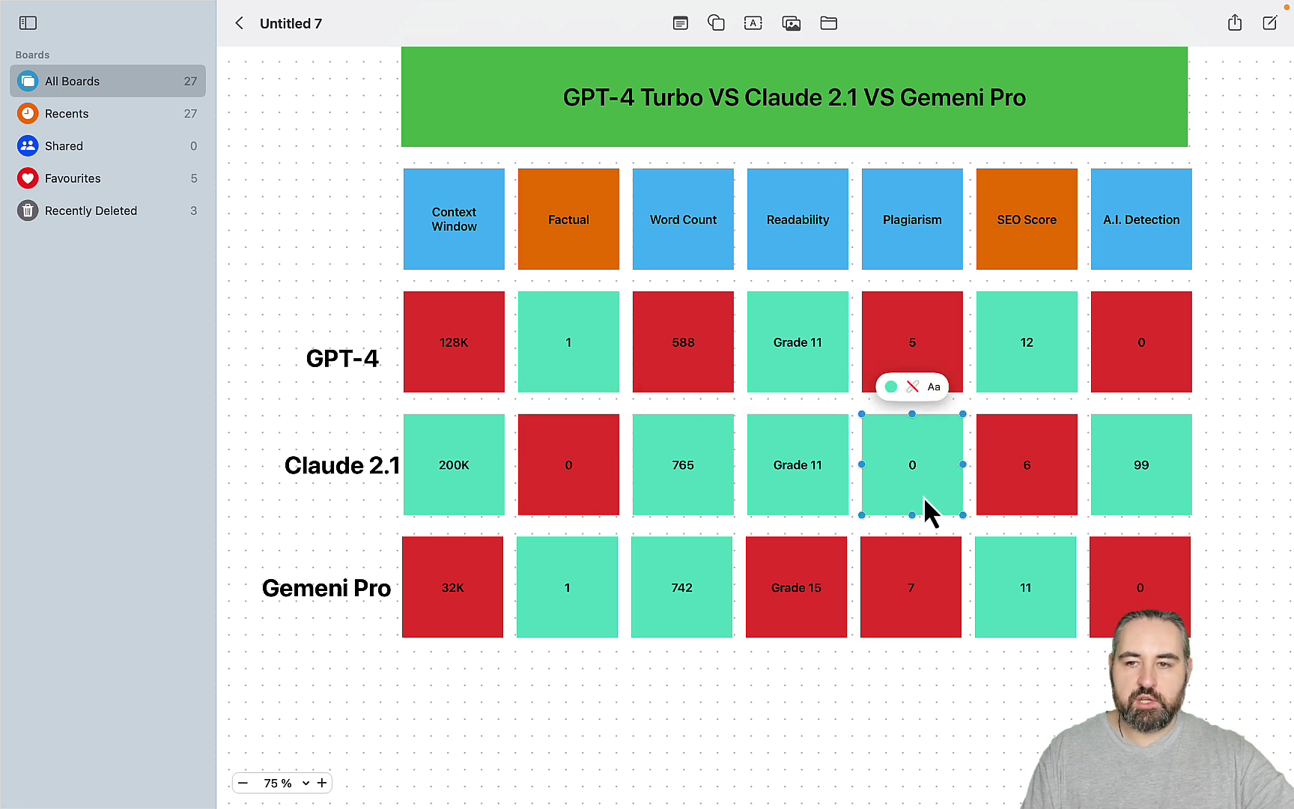
{"action": "left_click", "coordinate": [1100, 511]}
{"action": "left_click", "coordinate": [1034, 498]}
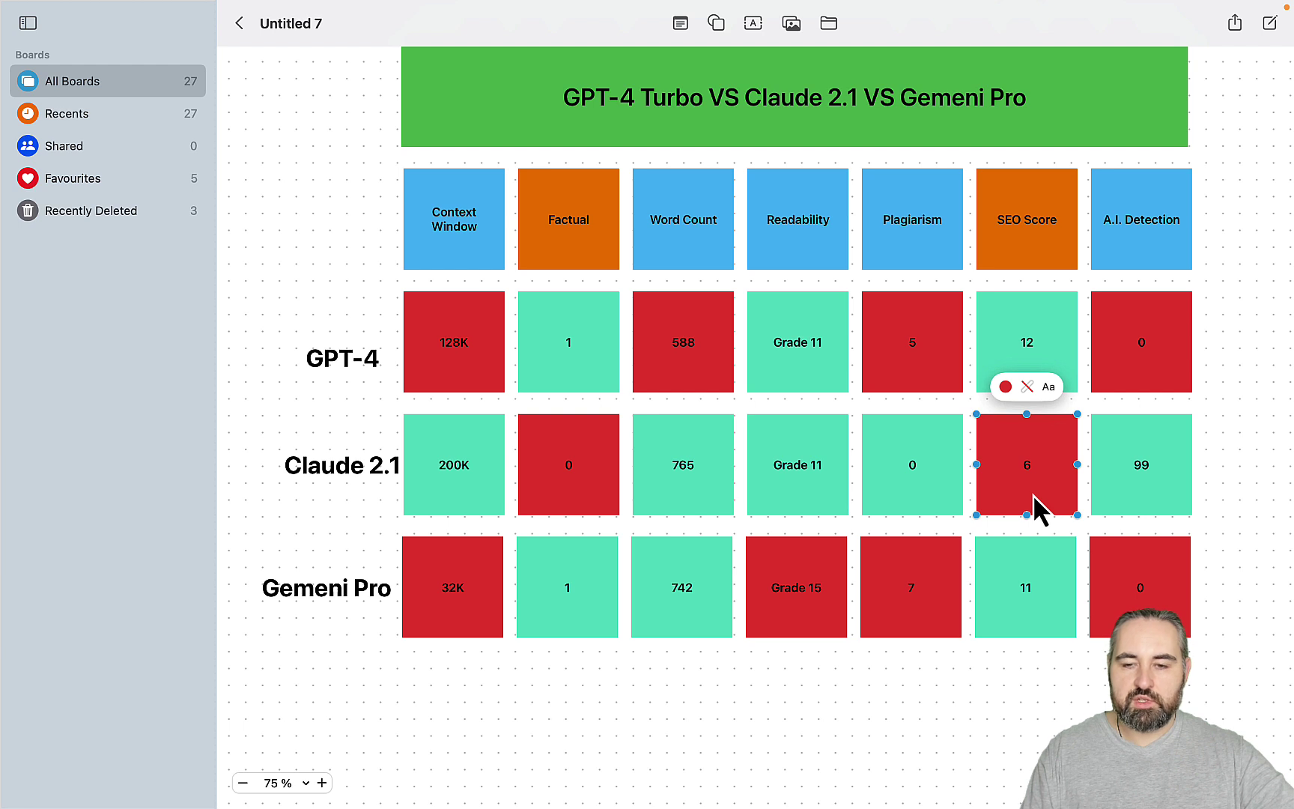
Step: Move the Claude 2.1 row label further left, clear of the grid
{"action": "left_click", "coordinate": [1046, 704]}
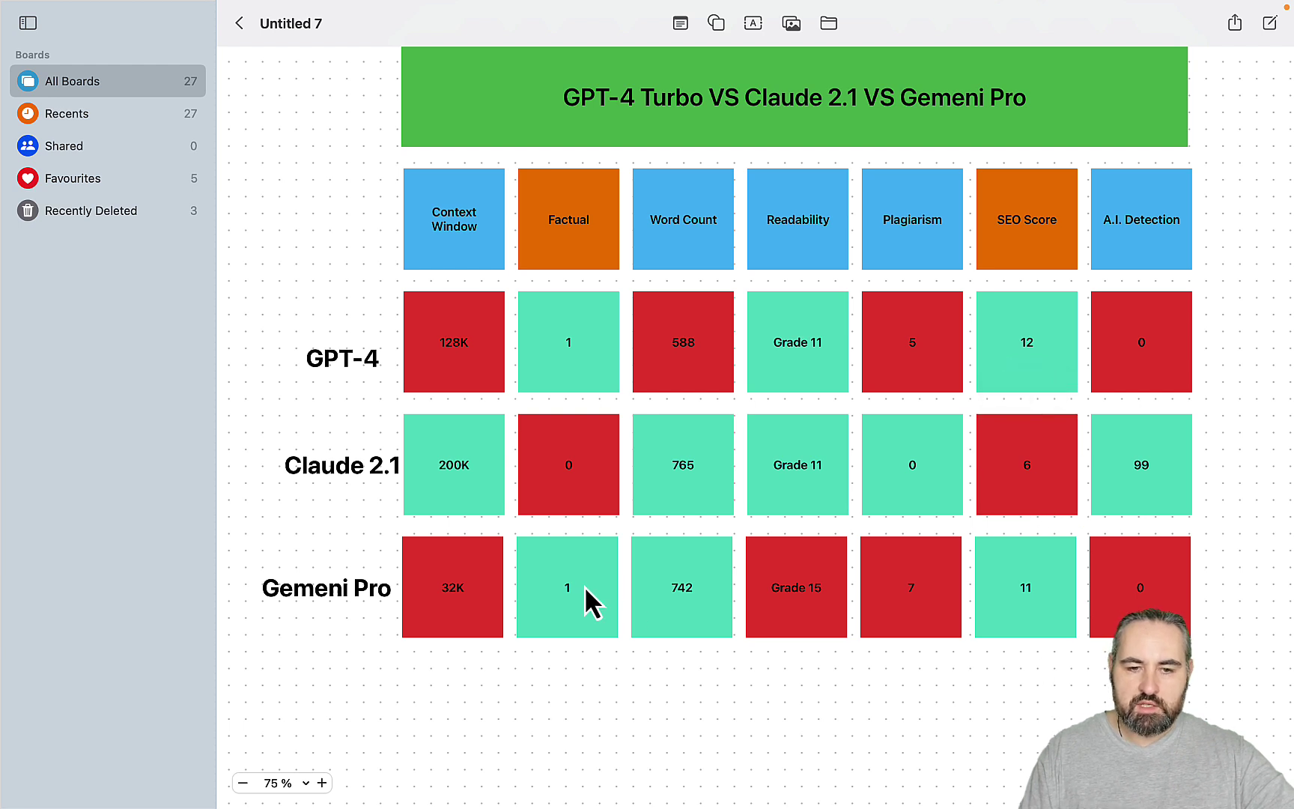
{"action": "left_click_drag", "start_coordinate": [373, 472], "coordinate": [360, 475]}
{"action": "left_click", "coordinate": [503, 731]}
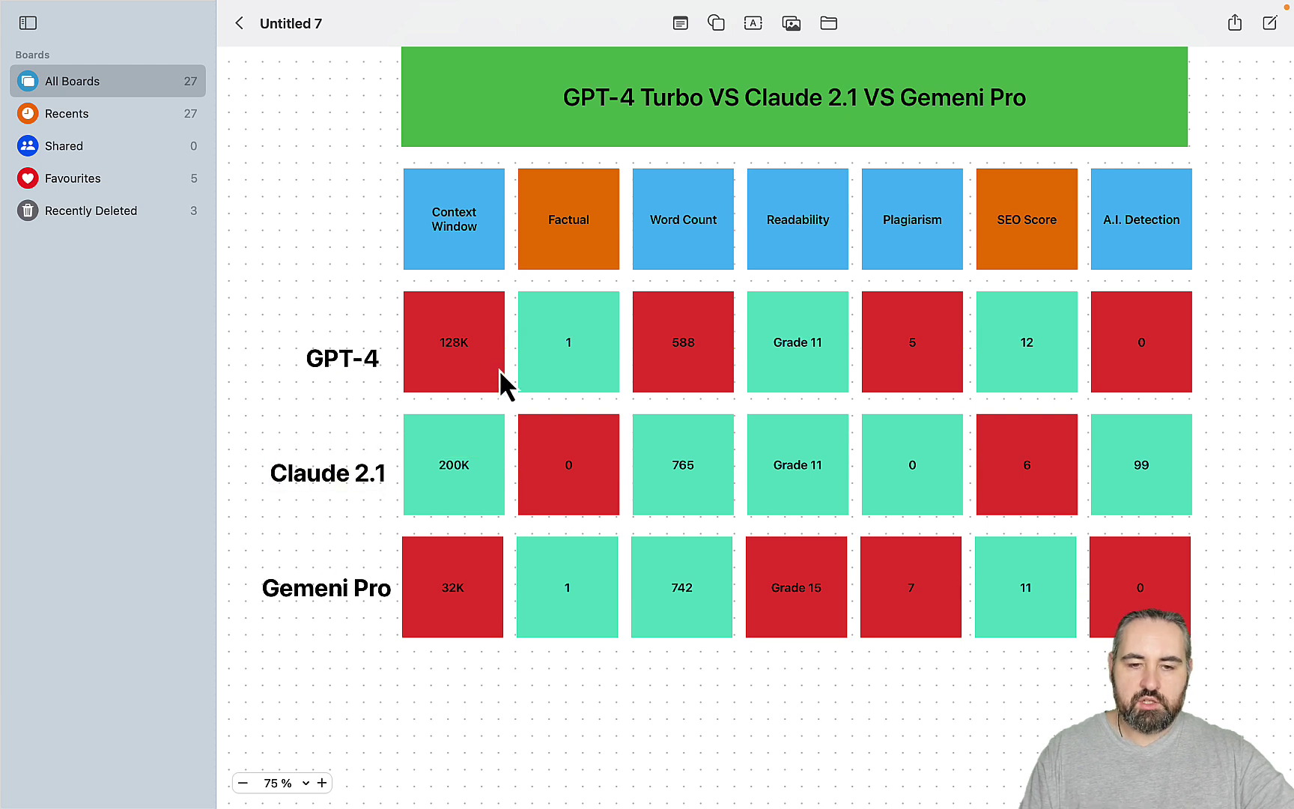